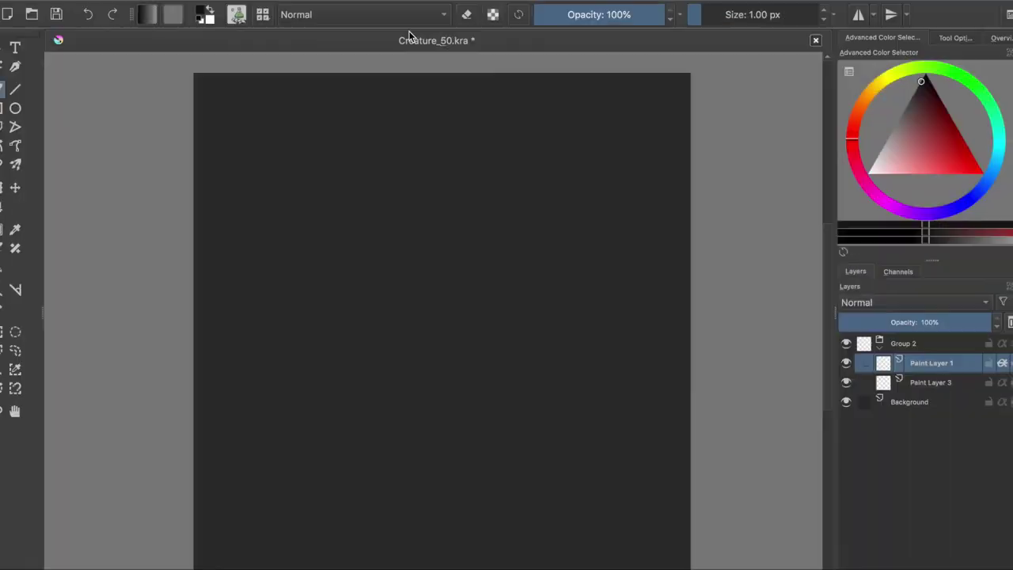
Paint the creature's head outline with a pointed shape below it and a beak to the left
left_click(237, 14)
key("Escape")
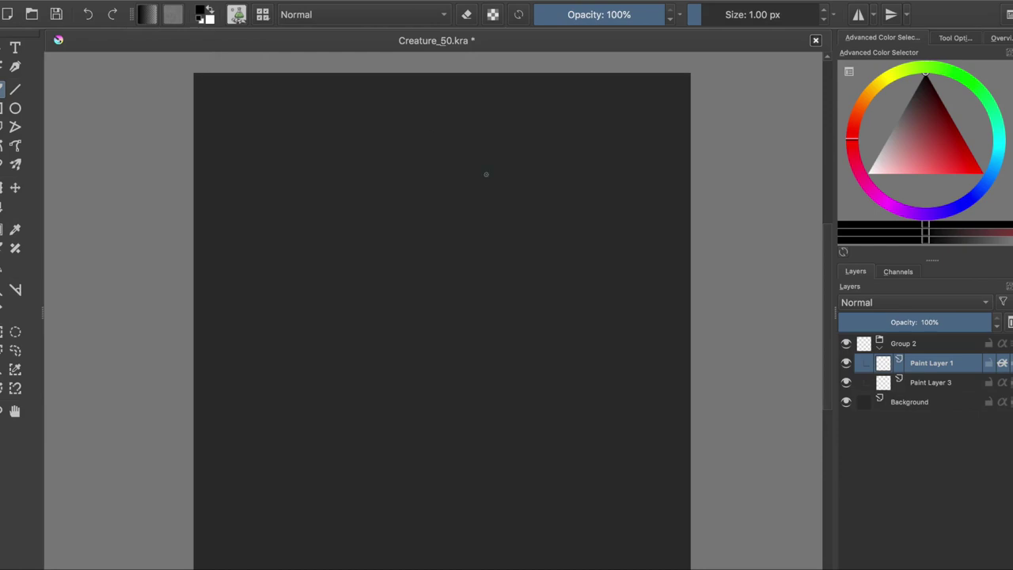
mouse_move(312, 188)
left_mouse_down()
mouse_move(329, 185)
mouse_move(606, 516)
mouse_move(400, 226)
mouse_move(463, 283)
left_mouse_up()
key("e")
key("e")
left_click_drag(353, 232, 296, 274)
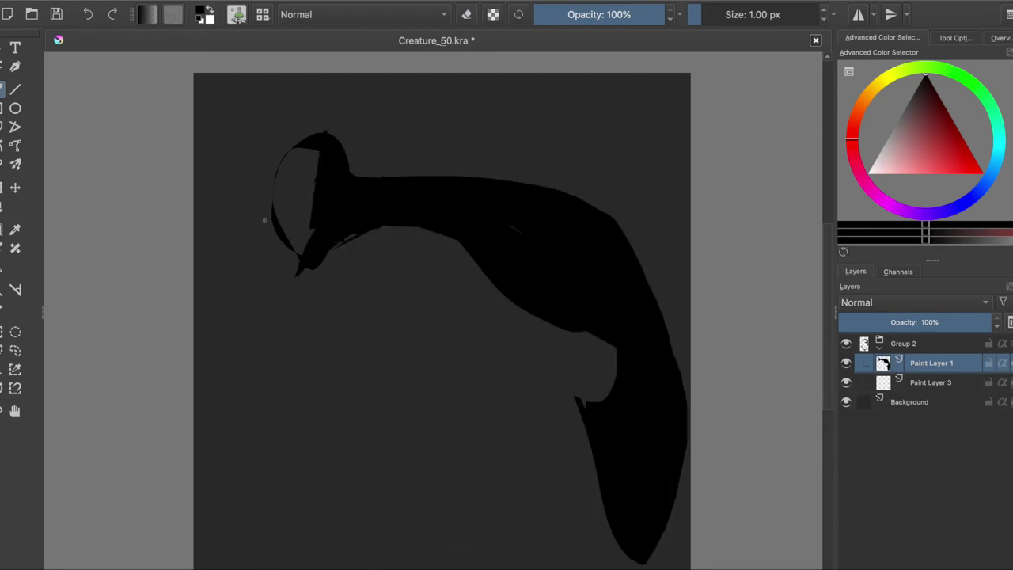
left_click_drag(326, 222, 254, 257)
Alternate brush and eraser to reshape the beak and carve the eye and mouth
key("e")
mouse_move(274, 194)
left_mouse_down()
mouse_move(257, 233)
mouse_move(290, 215)
mouse_move(305, 162)
left_mouse_up()
key("e")
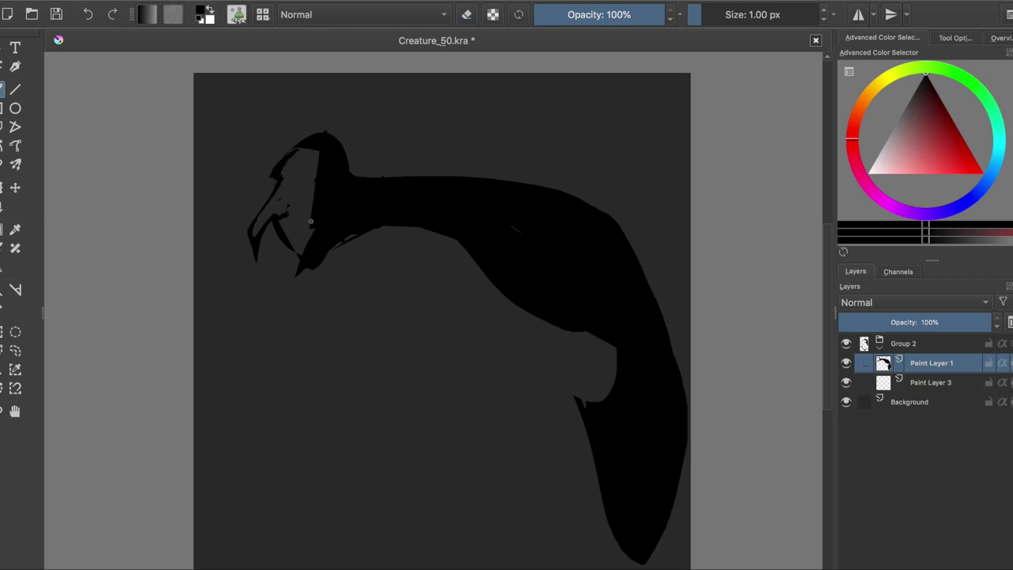
key("e")
left_click_drag(292, 230, 300, 257)
key("e")
left_click_drag(289, 182, 297, 190)
key("e")
left_click_drag(275, 222, 279, 236)
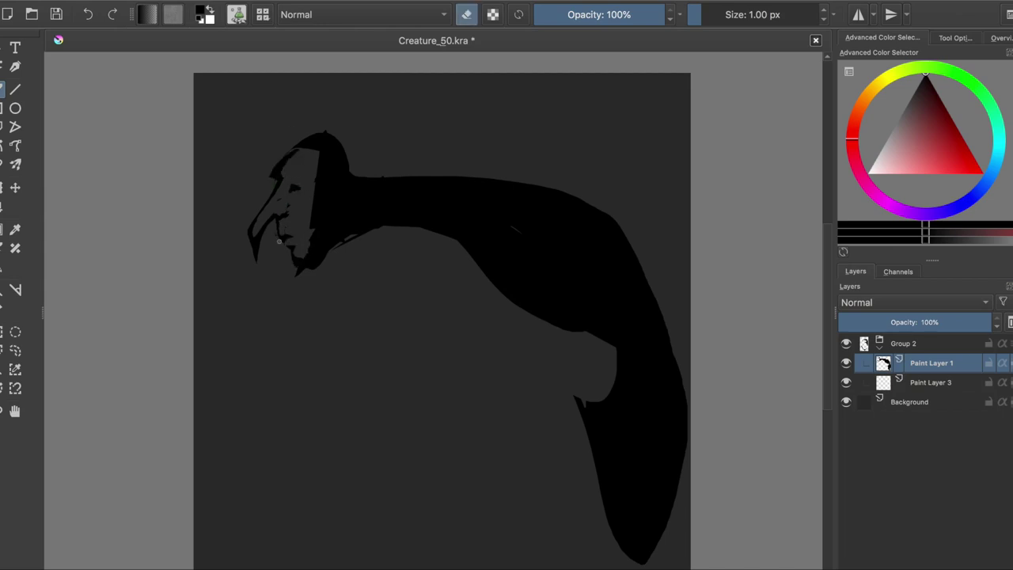
key("e")
Extend the beard down-left below the face, erase it into shape, and save
left_click_drag(310, 266, 278, 293)
key("e")
left_click_drag(301, 258, 289, 285)
key("e")
key("e")
key("e")
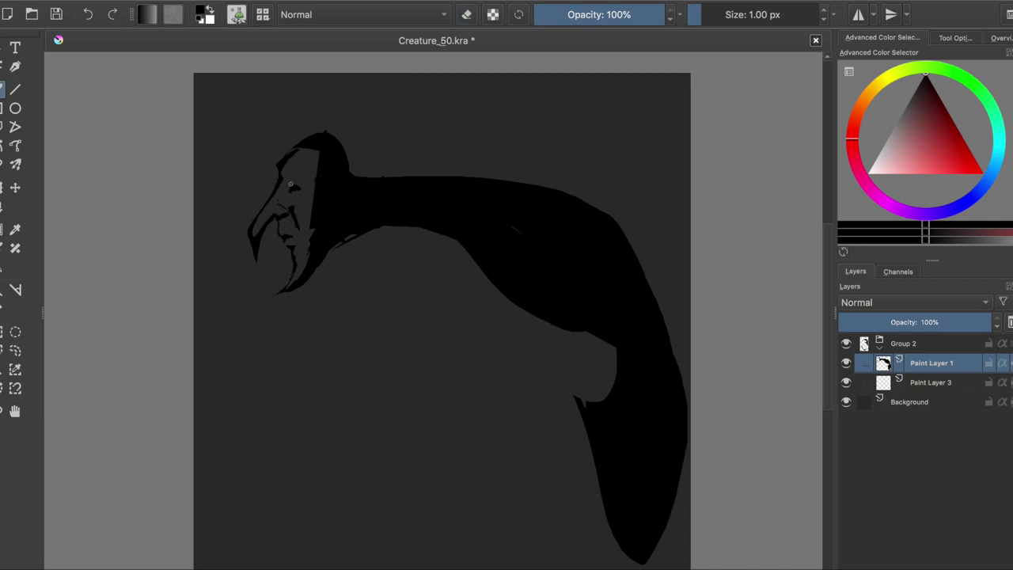
Refine the head top and face details in mirrored view, then clear the paint layer
key("e")
key("e")
key("ctrl+s")
key("m")
key("e")
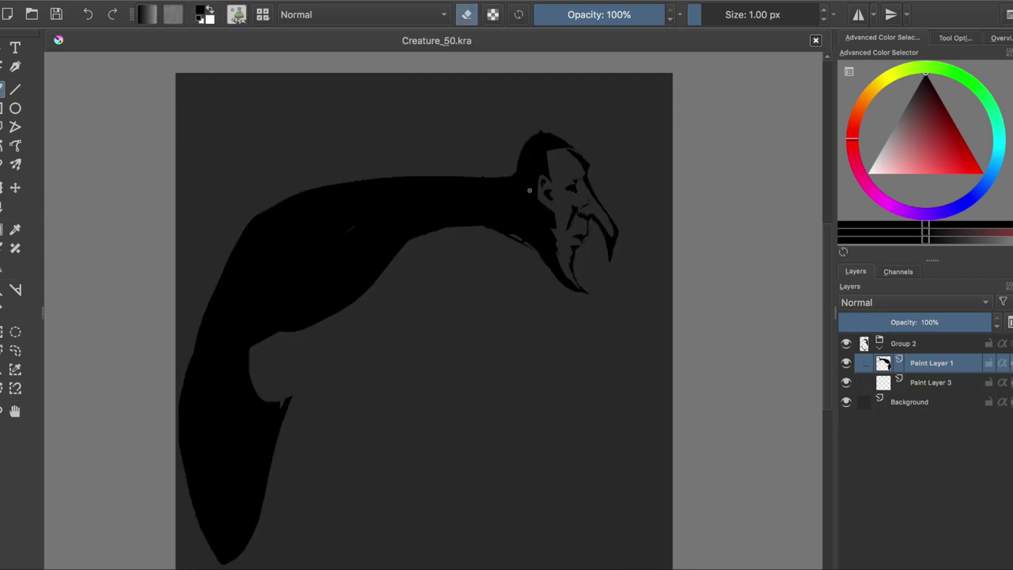
left_click_drag(540, 152, 548, 137)
key("e")
left_click_drag(546, 221, 571, 210)
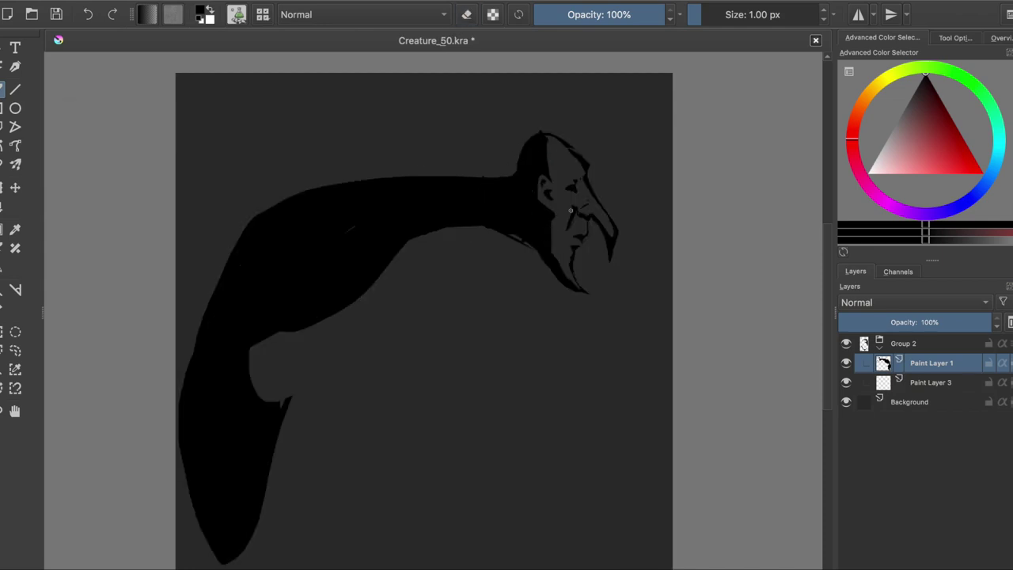
key("e")
key("e")
key("e")
key("e")
key("e")
key("e")
left_click_drag(546, 178, 578, 138)
key("e")
left_click_drag(554, 180, 583, 146)
key("m")
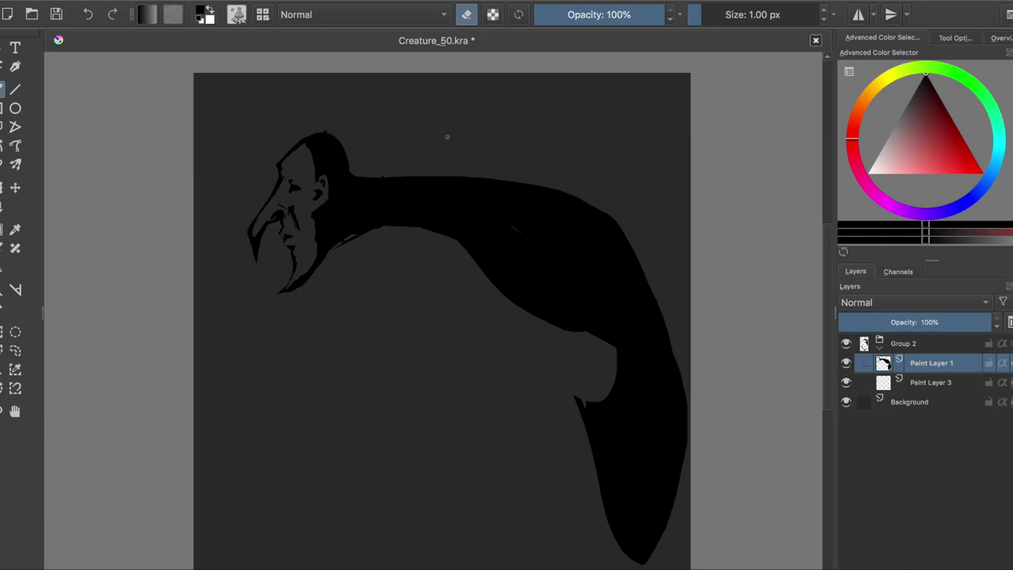
key("Delete")
Sketch a new screaming head, carving eyes, nose and an open mouth
key("e")
mouse_move(356, 161)
left_mouse_down()
mouse_move(398, 156)
mouse_move(332, 185)
mouse_move(360, 206)
left_mouse_up()
key("e")
key("e")
key("e")
key("e")
left_click_drag(320, 119, 356, 157)
Refine the cheek, head sides and mouth, cutting thin lines into the head's edges
key("e")
left_click_drag(324, 194, 356, 218)
key("e")
left_click_drag(377, 154, 361, 139)
key("e")
left_click_drag(317, 210, 352, 247)
key("e")
mouse_move(331, 167)
left_mouse_down()
mouse_move(356, 194)
mouse_move(370, 190)
left_mouse_up()
key("e")
left_click_drag(342, 147, 324, 118)
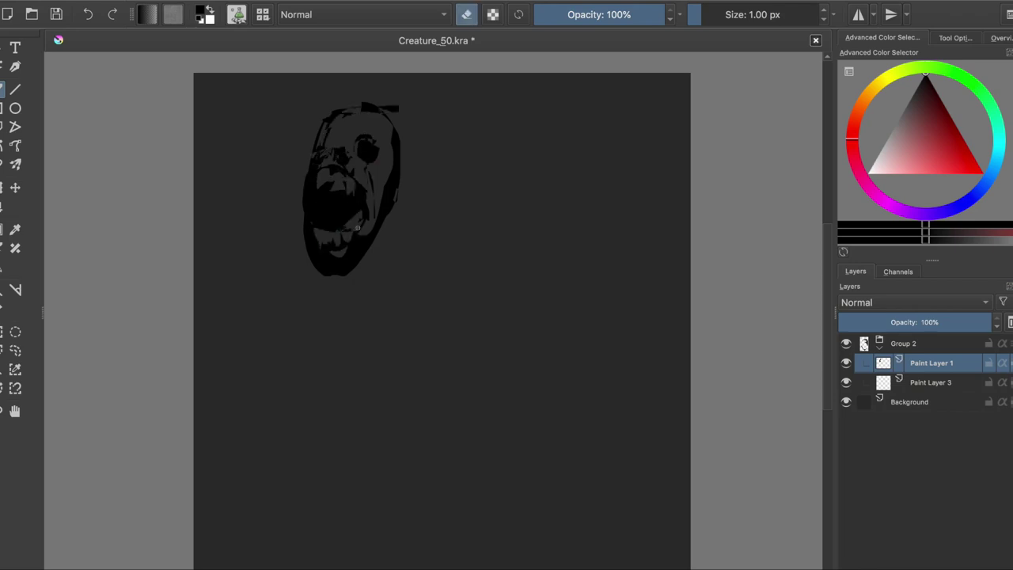
left_click_drag(321, 233, 357, 255)
key("e")
mouse_move(407, 198)
left_mouse_down()
mouse_move(387, 142)
mouse_move(394, 206)
left_mouse_up()
mouse_move(312, 177)
left_mouse_down()
mouse_move(307, 224)
mouse_move(365, 238)
left_mouse_up()
key("e")
In mirrored view, add strokes near the mouth and a body shape, then clear the layer
key("m")
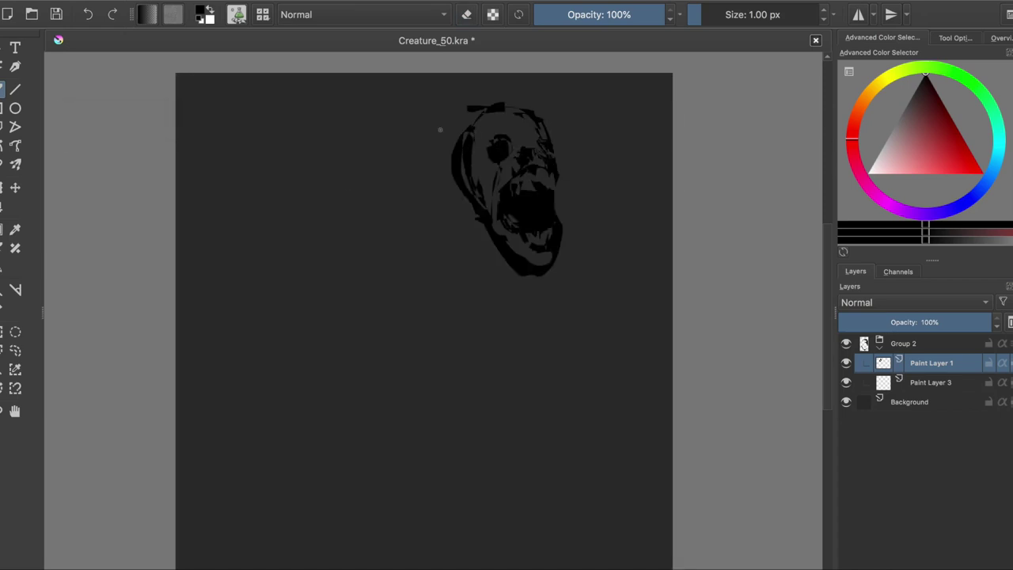
mouse_move(459, 186)
left_mouse_down()
mouse_move(509, 252)
mouse_move(551, 376)
left_mouse_up()
key("e")
key("e")
mouse_move(532, 245)
left_mouse_down()
mouse_move(551, 271)
mouse_move(546, 253)
left_mouse_up()
Block in lower-left spikes, a rising neck, and a beaked head with jaw, then save
key("e")
key("Delete")
key("e")
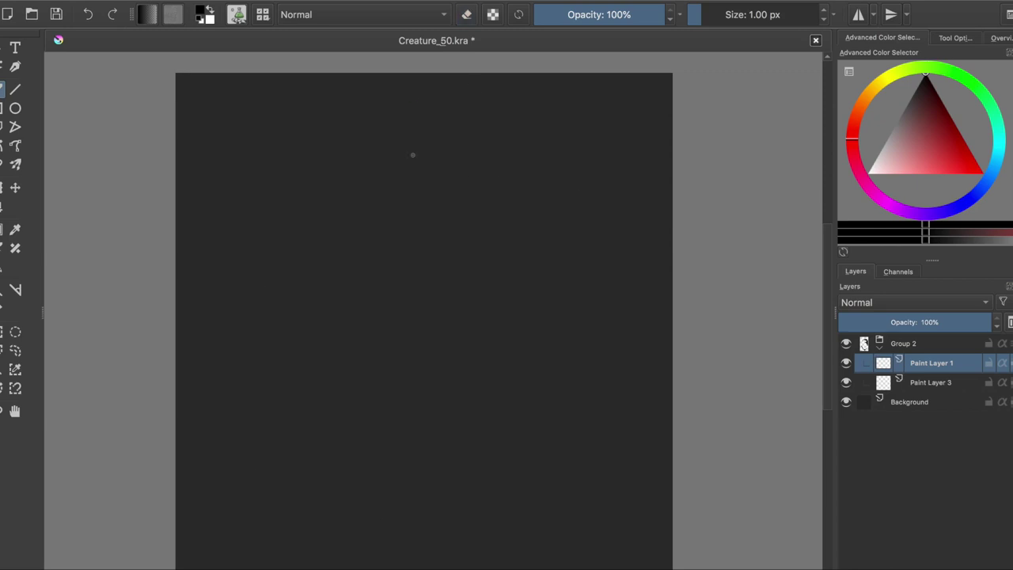
left_click_drag(306, 295, 175, 396)
left_click_drag(396, 237, 181, 482)
left_click_drag(392, 396, 262, 568)
left_click_drag(437, 275, 397, 327)
left_click_drag(394, 209, 258, 294)
mouse_move(356, 174)
left_mouse_down()
mouse_move(411, 127)
mouse_move(484, 158)
mouse_move(469, 244)
mouse_move(515, 288)
mouse_move(380, 341)
mouse_move(285, 344)
left_mouse_up()
key("ctrl+s")
Paint a long curved tongue with small spikes out of the open mouth
key("m")
key("e")
key("e")
mouse_move(397, 231)
left_mouse_down()
mouse_move(332, 224)
mouse_move(348, 208)
left_mouse_up()
key("ctrl+z")
key("ctrl+z")
left_click_drag(400, 230, 341, 210)
key("ctrl+z")
left_click_drag(250, 212, 408, 247)
key("m")
mouse_move(559, 215)
left_mouse_down()
mouse_move(568, 204)
mouse_move(546, 222)
left_mouse_up()
Fill the notch and smooth the silhouette's lower edge
key("ctrl+z")
left_click_drag(330, 483, 380, 331)
key("ctrl+z")
mouse_move(332, 451)
left_mouse_down()
mouse_move(297, 304)
mouse_move(184, 273)
left_mouse_up()
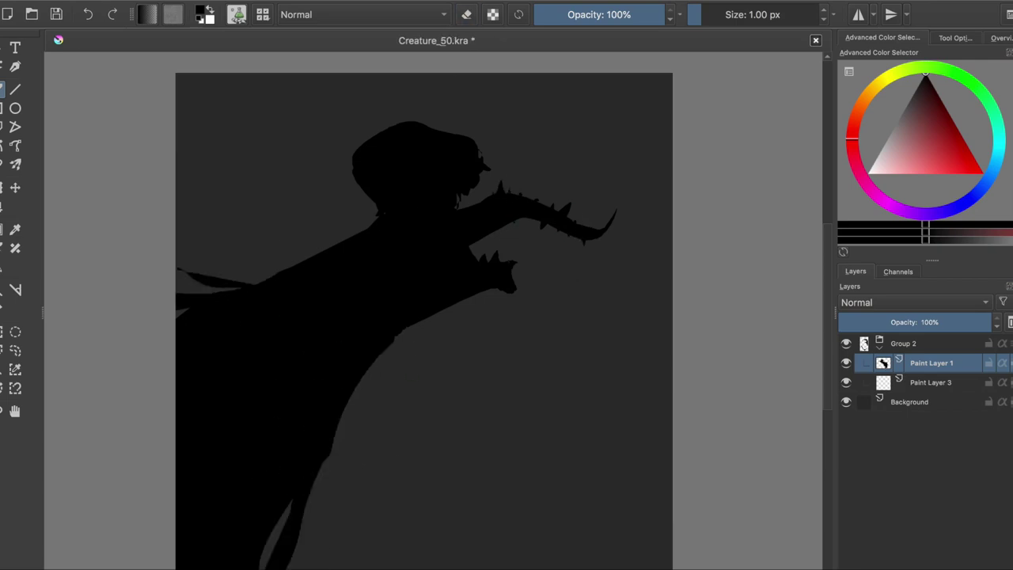
Paint a row of spikes along the creature's back, fill its left edge, and save
left_click_drag(252, 287, 179, 278)
mouse_move(364, 231)
left_mouse_down()
mouse_move(280, 258)
mouse_move(253, 252)
left_mouse_up()
left_click_drag(252, 279, 228, 253)
left_click_drag(218, 286, 199, 279)
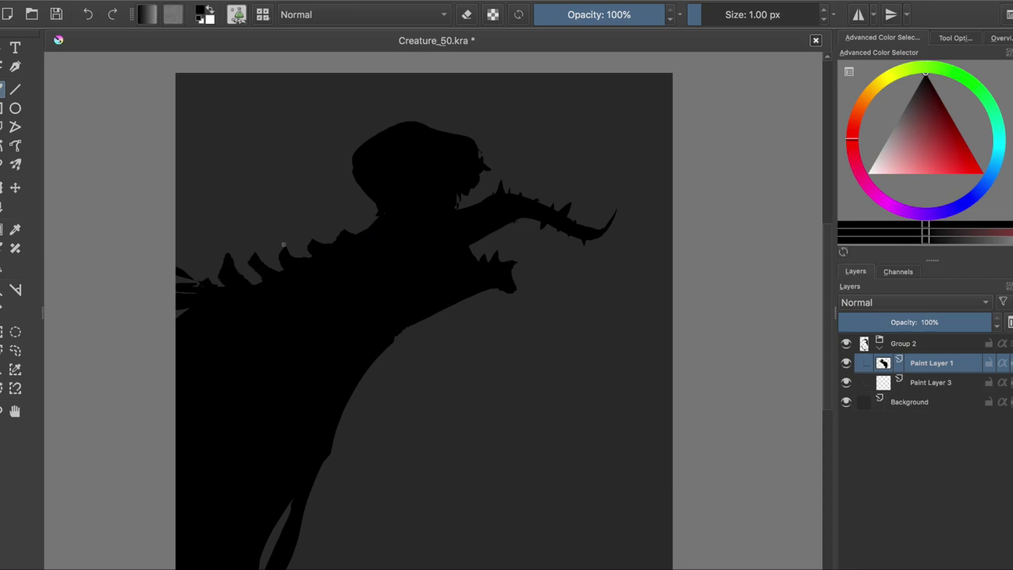
left_click_drag(269, 273, 255, 249)
left_click_drag(290, 262, 279, 244)
left_click_drag(231, 274, 222, 251)
left_click_drag(320, 245, 312, 237)
left_click_drag(202, 286, 182, 269)
left_click_drag(225, 286, 209, 269)
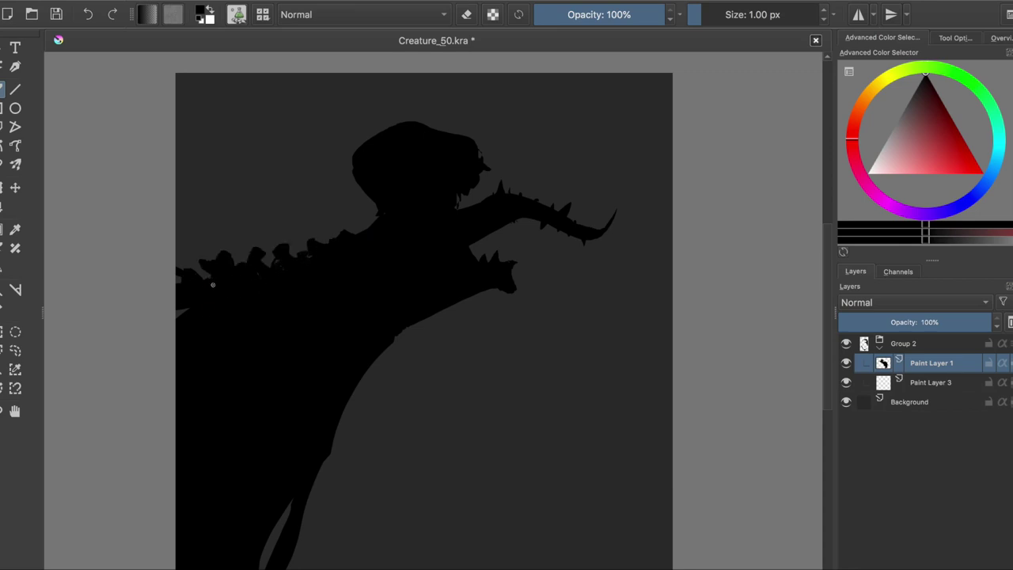
key("ctrl+s")
Add curved spikes and small strokes along the back, checking in mirrored view
key("m")
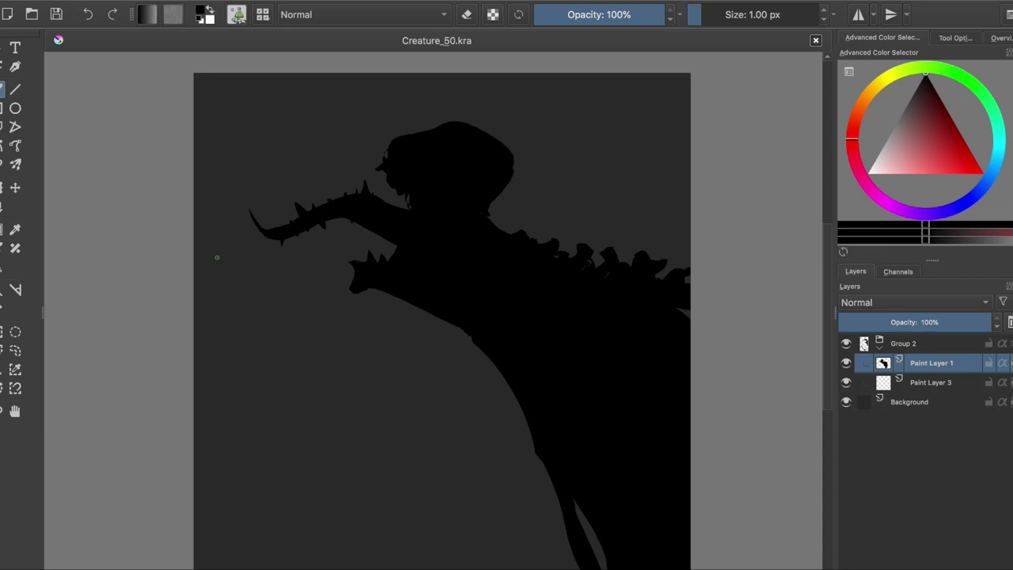
key("m")
left_click_drag(277, 253, 257, 212)
left_click_drag(245, 259, 230, 224)
left_click_drag(215, 258, 196, 228)
mouse_move(190, 271)
left_mouse_down()
mouse_move(178, 241)
mouse_move(211, 246)
left_mouse_up()
mouse_move(237, 261)
left_mouse_down()
mouse_move(244, 240)
mouse_move(277, 258)
left_mouse_up()
key("m")
Paint a leg, a long diagonal limb and a clawed hand with long fingers
key("m")
left_click_drag(190, 271, 287, 248)
left_click_drag(380, 366, 339, 467)
mouse_move(360, 422)
left_mouse_down()
mouse_move(325, 568)
mouse_move(498, 345)
mouse_move(380, 566)
left_mouse_up()
mouse_move(473, 348)
left_mouse_down()
mouse_move(524, 325)
mouse_move(481, 527)
left_mouse_up()
left_click_drag(508, 356, 450, 528)
key("m")
key("m")
mouse_move(494, 337)
left_mouse_down()
mouse_move(538, 342)
mouse_move(537, 366)
left_mouse_up()
left_click_drag(536, 310, 527, 317)
left_click_drag(507, 432, 464, 554)
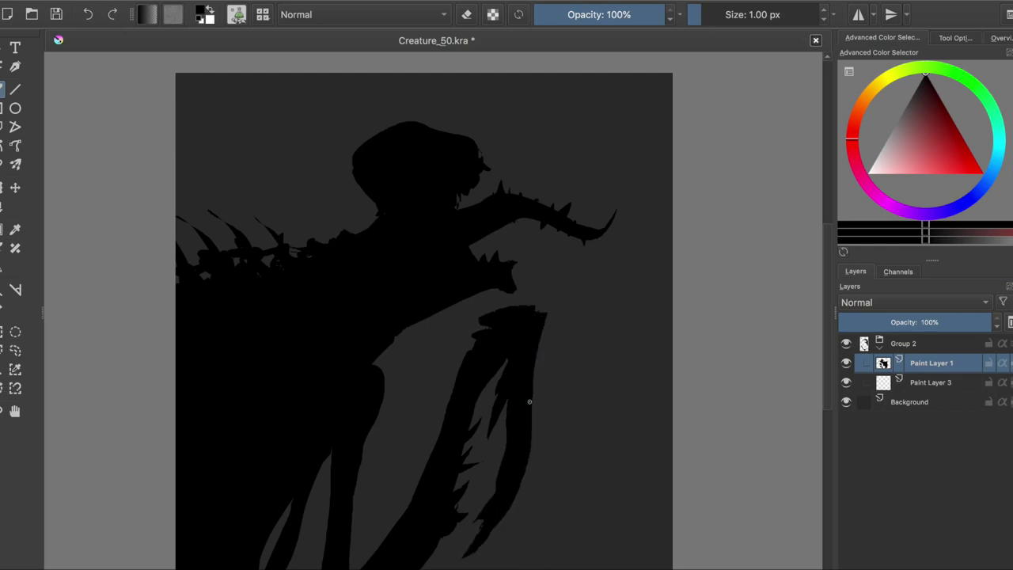
Try moving the claw limb, undo, then erase it and trim slivers from the lower body
mouse_move(546, 297)
left_mouse_down()
mouse_move(406, 452)
mouse_move(547, 297)
left_mouse_up()
key("t")
left_click_drag(482, 448, 431, 395)
key("ctrl+z")
key("ctrl+z")
key("b")
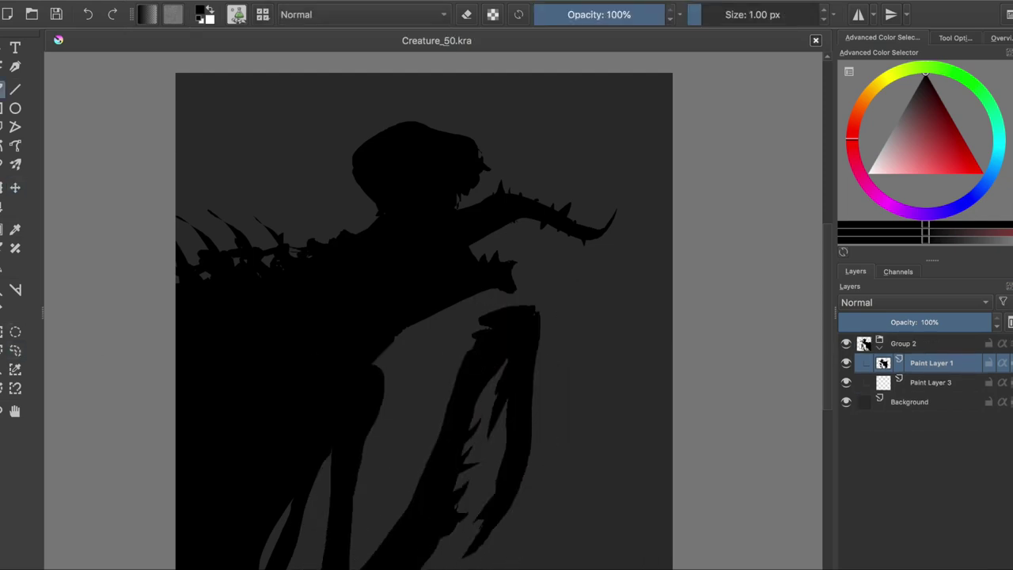
key("e")
left_click_drag(553, 339, 428, 554)
left_click_drag(380, 364, 350, 358)
left_click_drag(340, 403, 304, 514)
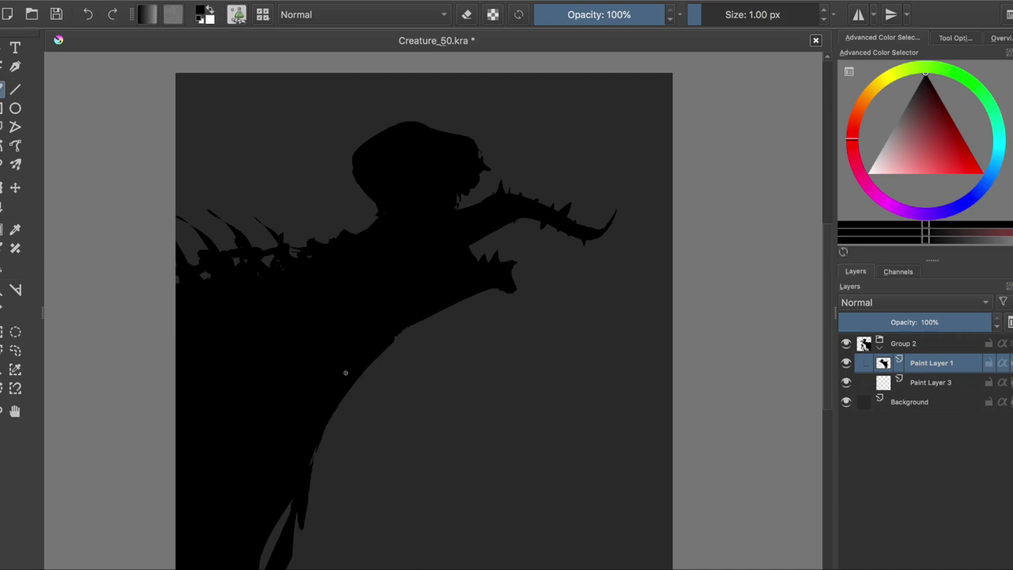
left_click_drag(297, 458, 245, 554)
Check the silhouette mirrored, save, and select Paint Layer 3
key("e")
key("m")
key("ctrl+s")
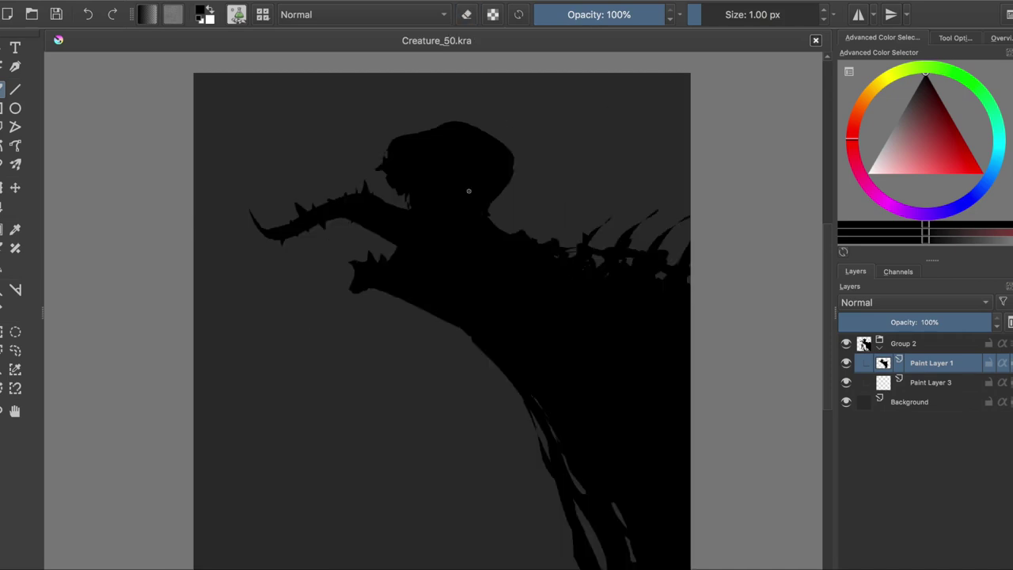
key("m")
left_click(931, 382)
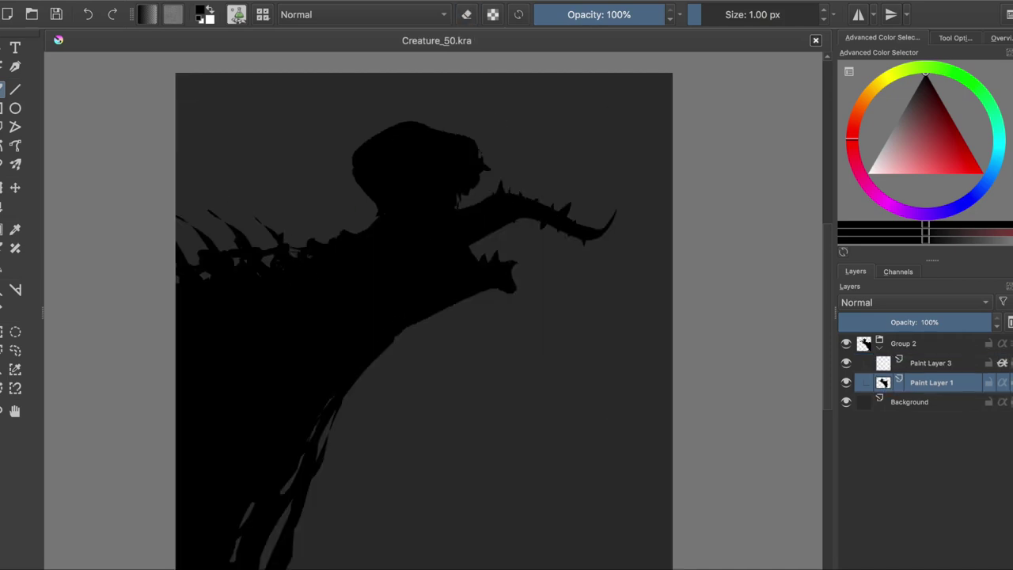
Brighten the silhouette by raising HSV lightness to 13 (Ctrl+U)
key("ctrl+u")
left_click_drag(784, 322, 806, 322)
key("Return")
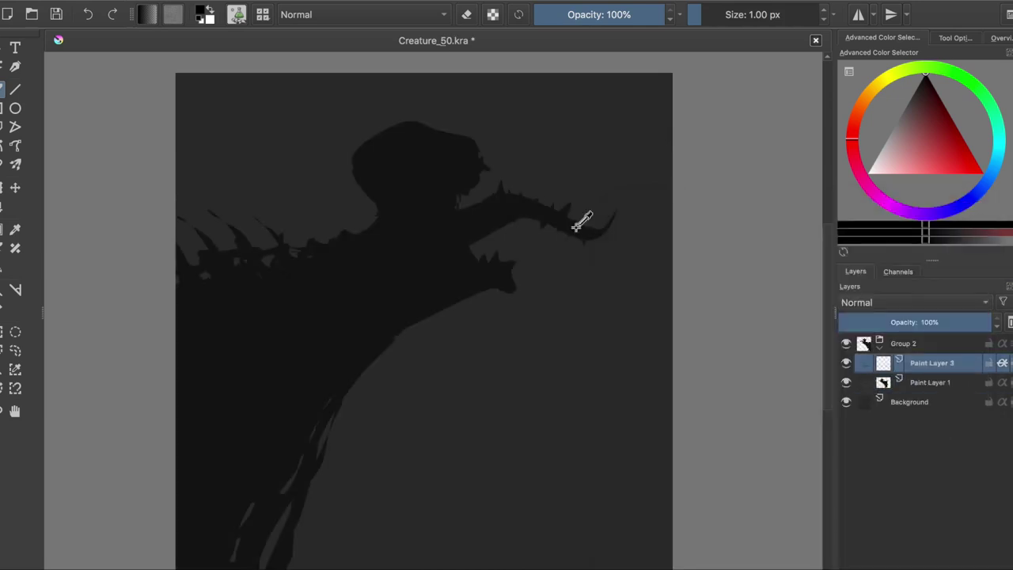
Paint dark strokes along the open jaw, lower jaw, neck and head
mouse_move(456, 258)
left_mouse_down()
mouse_move(448, 202)
mouse_move(469, 269)
left_mouse_up()
left_click_drag(458, 230, 606, 232)
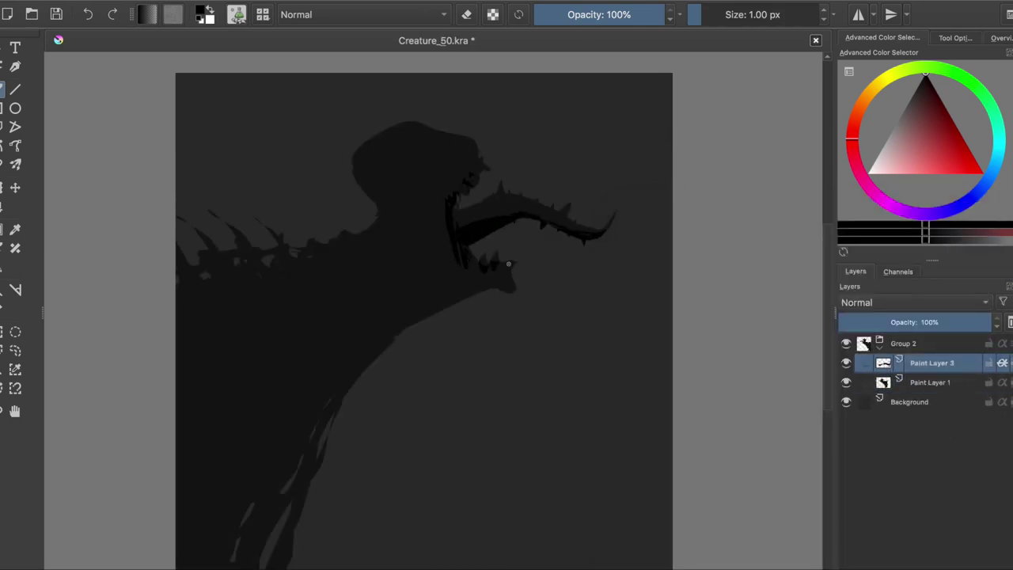
left_click_drag(505, 265, 403, 299)
mouse_move(356, 160)
left_mouse_down()
mouse_move(407, 208)
mouse_move(436, 219)
mouse_move(441, 243)
left_mouse_up()
mouse_move(386, 298)
left_mouse_down()
mouse_move(375, 337)
mouse_move(271, 403)
left_mouse_up()
left_click_drag(237, 443, 362, 308)
Darken the spiky back ridge in mirrored view, then flip back and save
key("m")
left_click_drag(544, 311, 614, 332)
mouse_move(633, 225)
left_mouse_down()
mouse_move(627, 251)
mouse_move(656, 255)
mouse_move(665, 273)
left_mouse_up()
left_click_drag(605, 253, 590, 269)
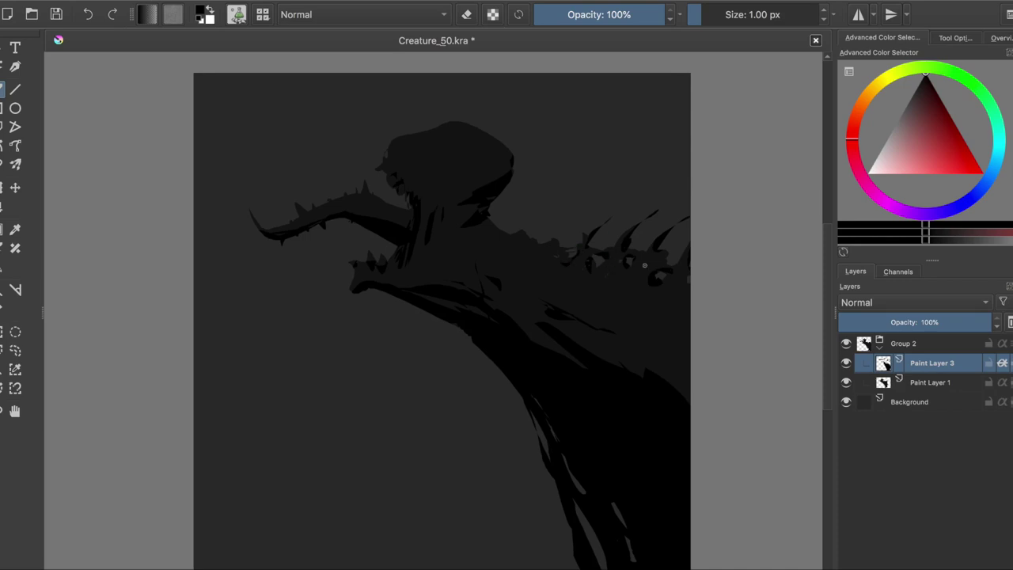
left_click_drag(679, 276, 675, 304)
left_click_drag(582, 261, 555, 258)
key("m")
key("ctrl+s")
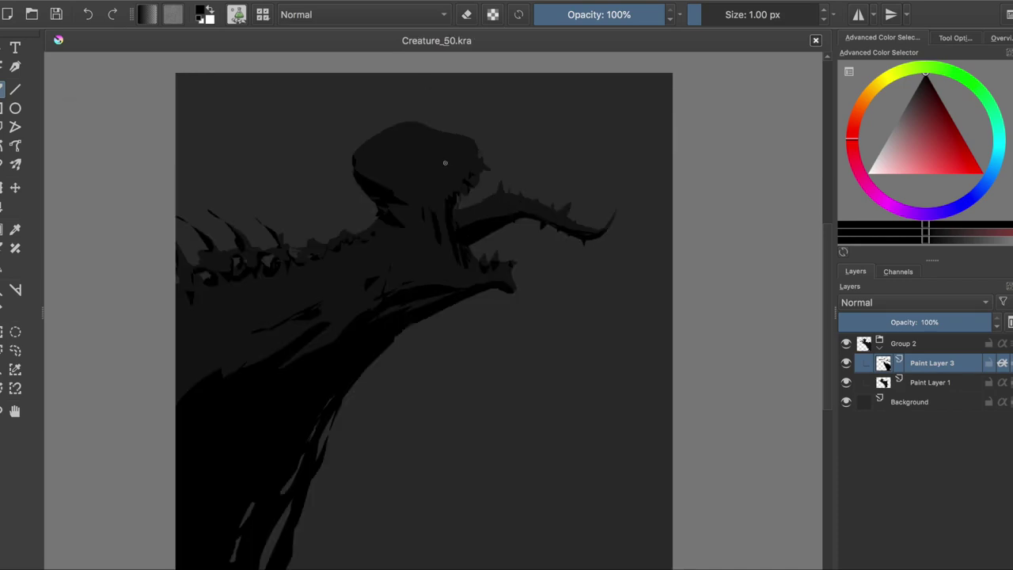
Erase small teeth into the lower jaw, stroke the jaw line, and mark the head
key("e")
mouse_move(472, 255)
left_mouse_down()
mouse_move(473, 266)
mouse_move(507, 265)
left_mouse_up()
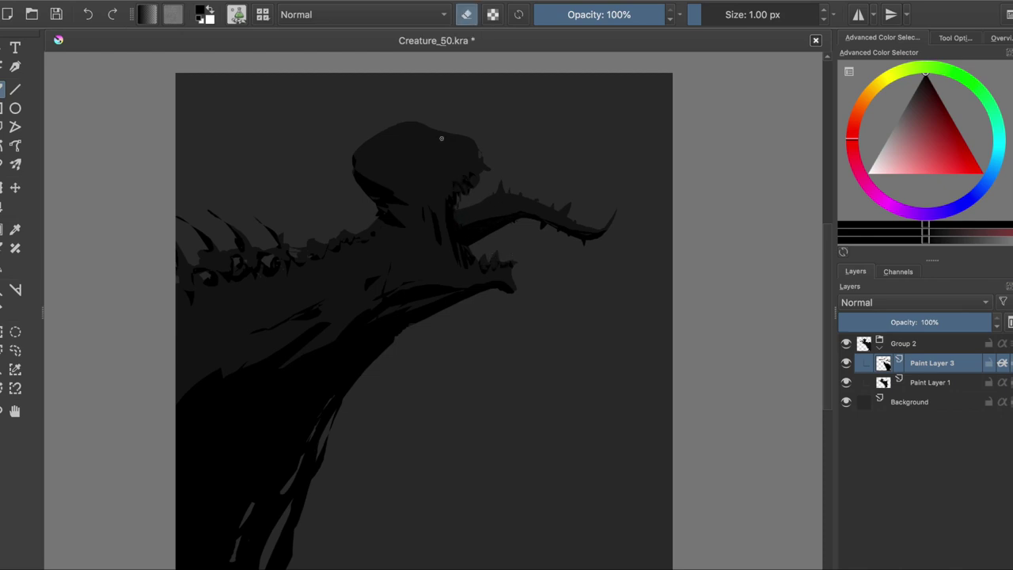
key("e")
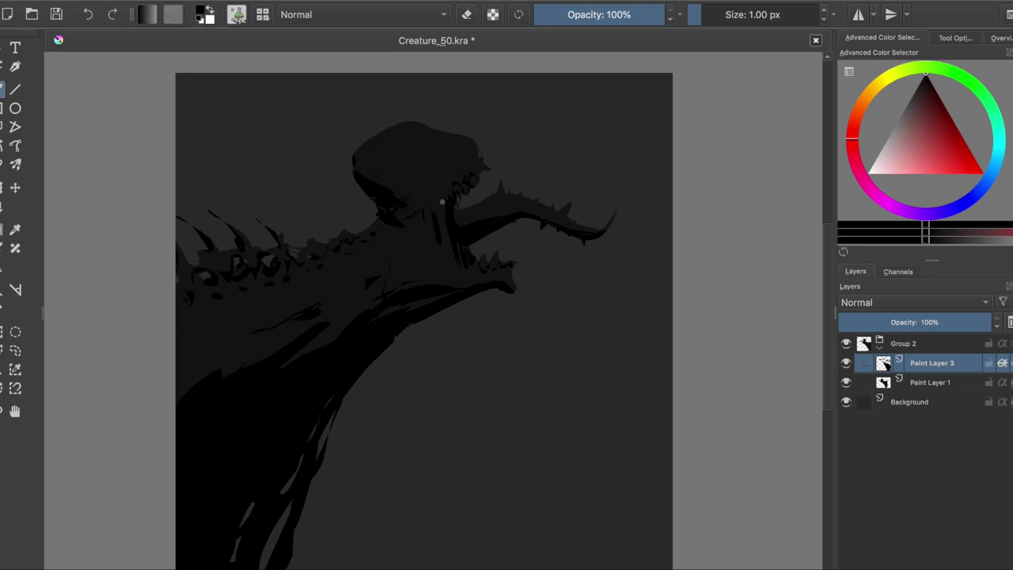
left_click_drag(451, 281, 404, 308)
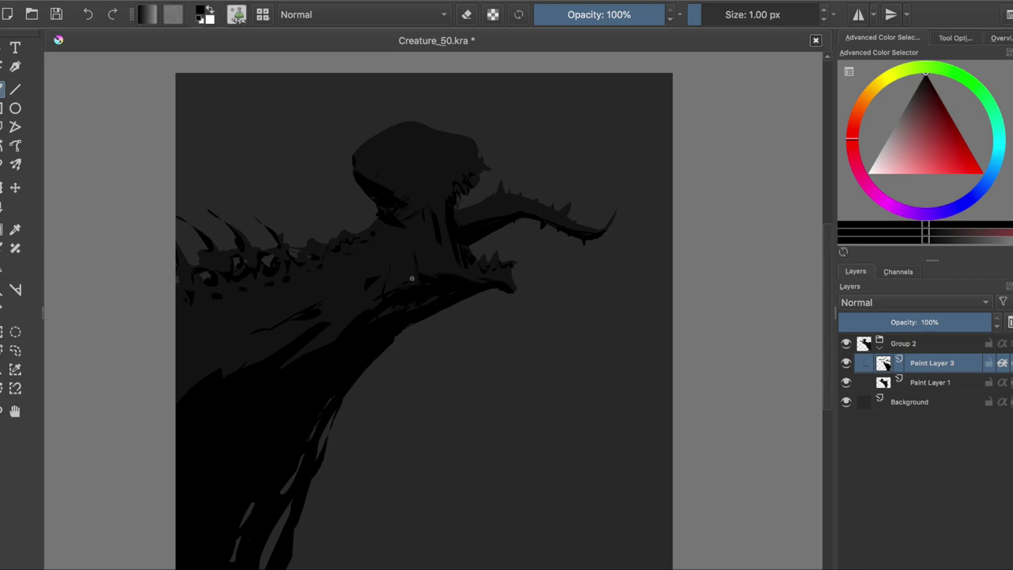
key("m")
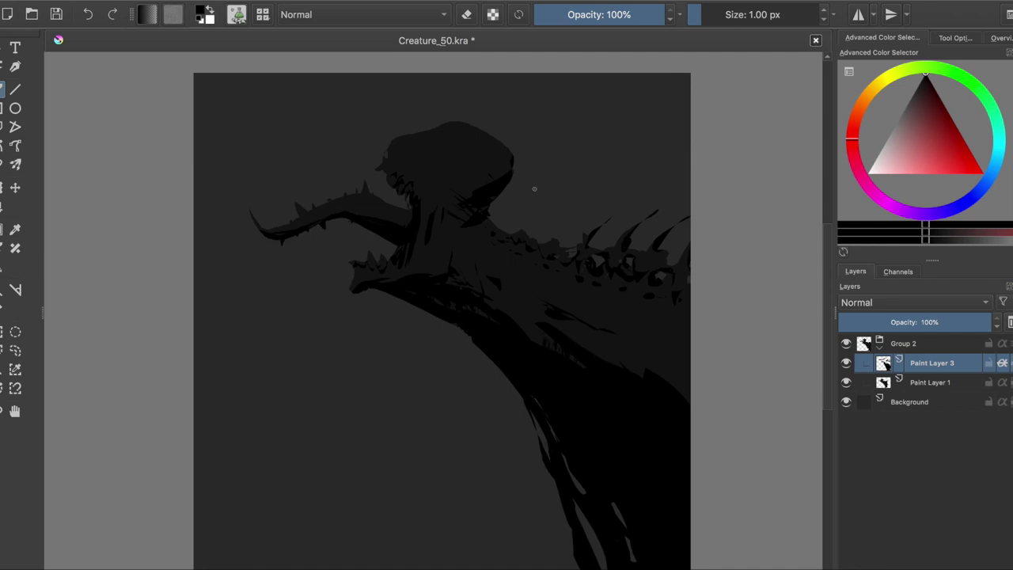
key("m")
left_click_drag(383, 158, 389, 175)
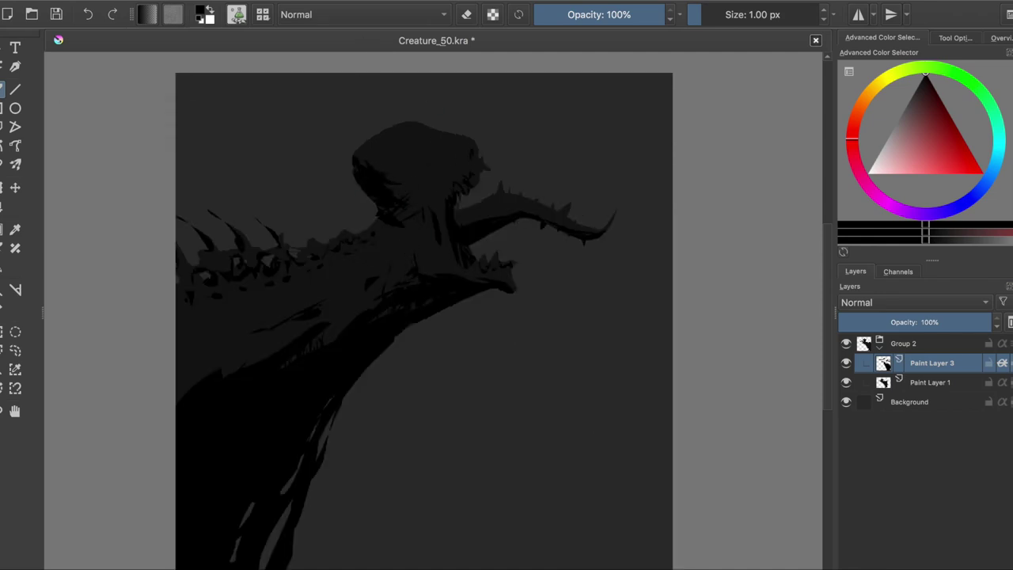
Dab a dark eye spot on the creature's head
key("m")
key("e")
key("e")
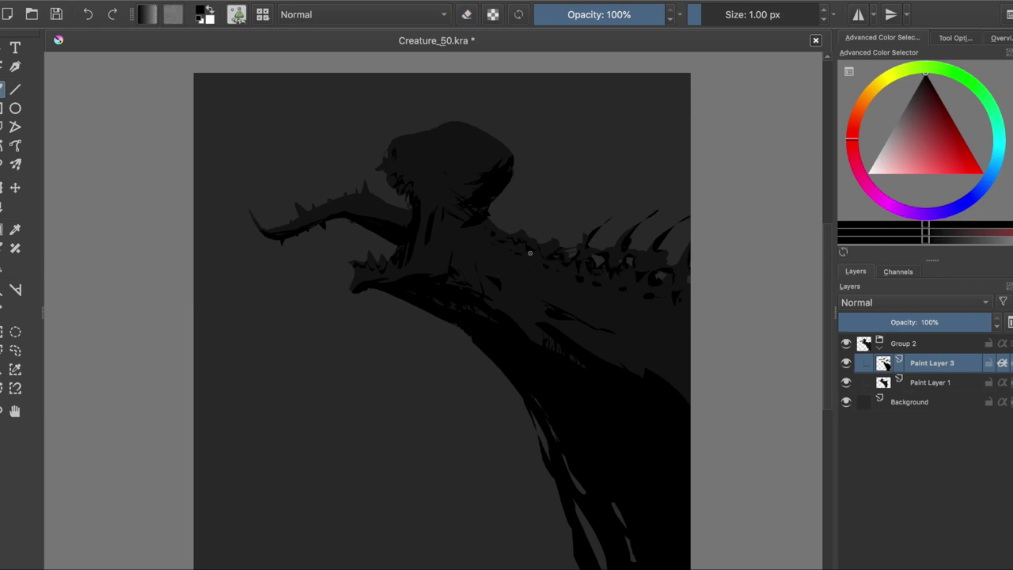
key("e")
key("m")
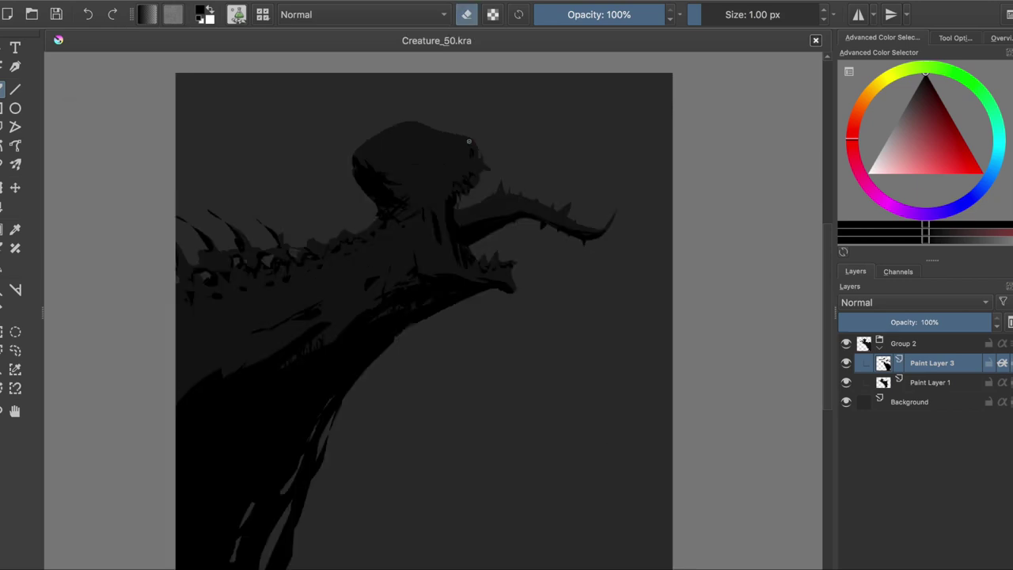
key("e")
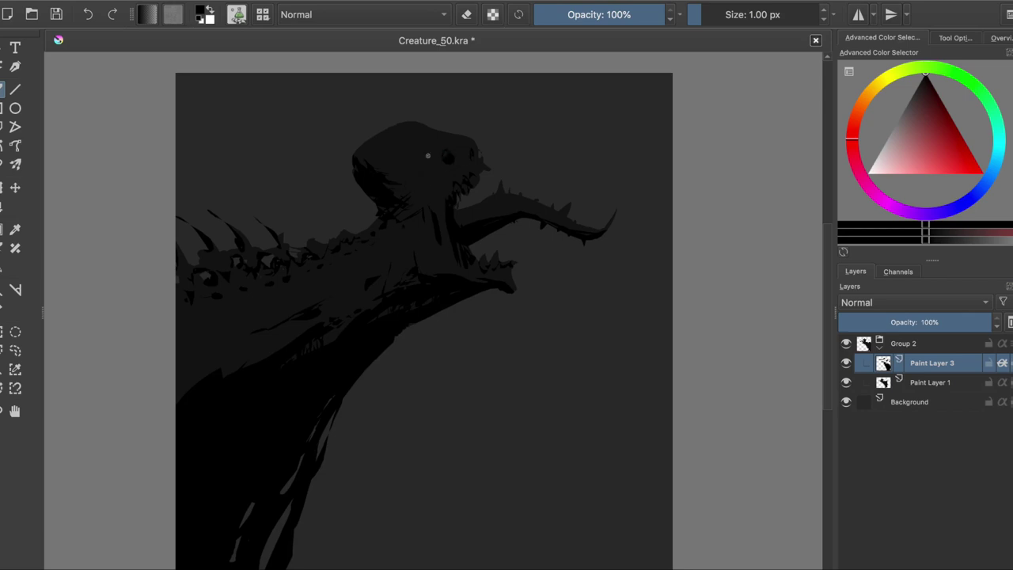
left_click(424, 182)
Try the eye dab at several spots on the head, undoing each
key("ctrl+z")
left_click(452, 165)
key("ctrl+z")
left_click(425, 169)
key("ctrl+z")
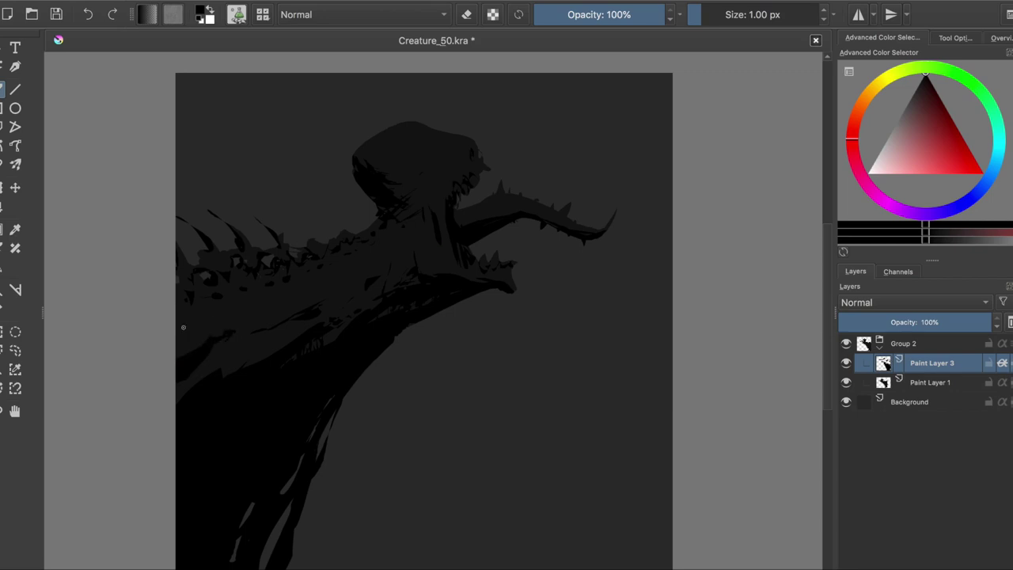
key("e")
key("e")
Add small faint dark strokes on the neck and save
left_click_drag(388, 258, 349, 253)
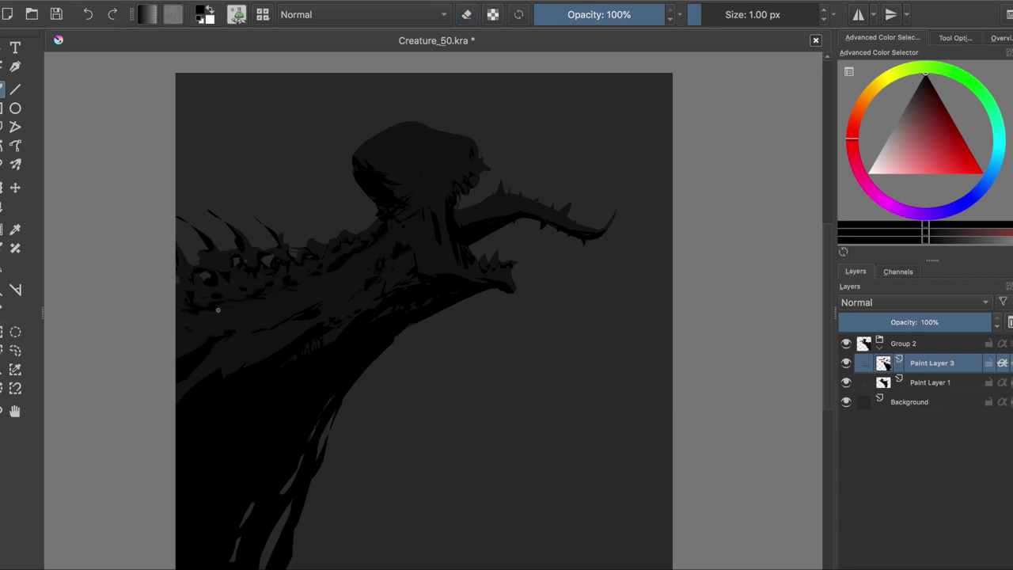
key("m")
key("ctrl+s")
left_click_drag(435, 263, 448, 274)
Add darker marks along the spine
key("e")
key("e")
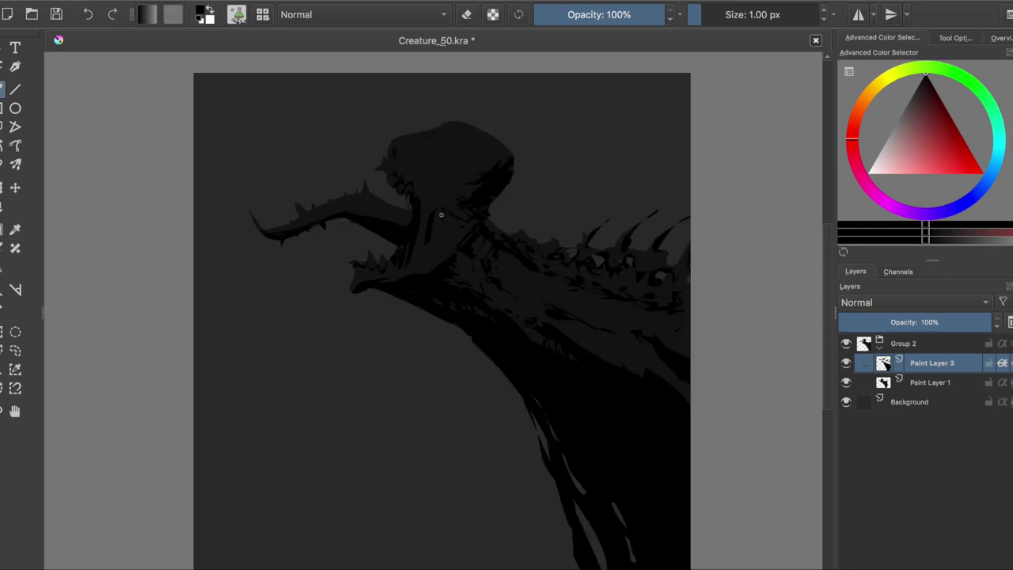
key("e")
key("m")
key("e")
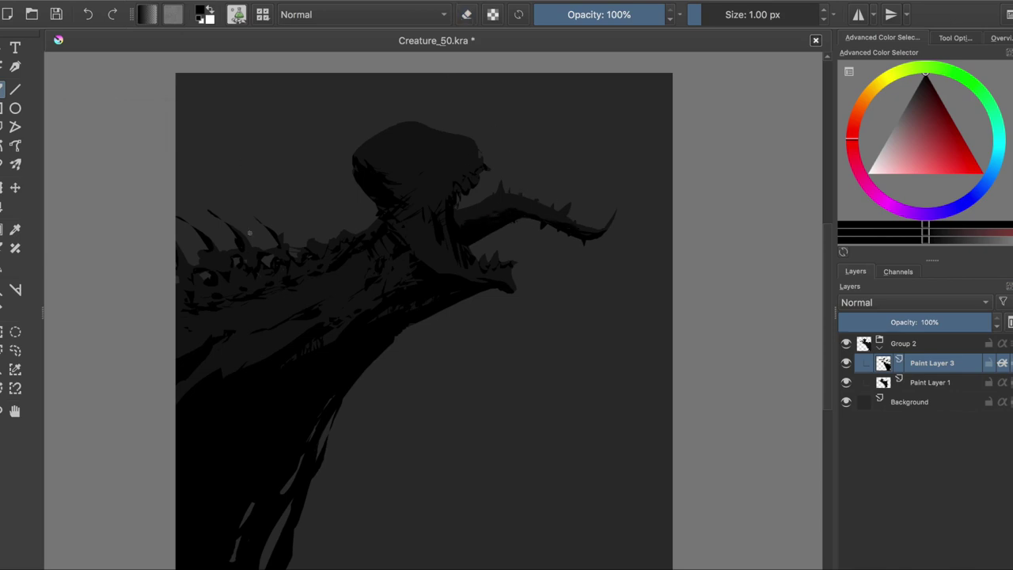
left_click_drag(245, 258, 183, 287)
Paint dark strokes around the neck and refine them with the eraser
key("m")
key("m")
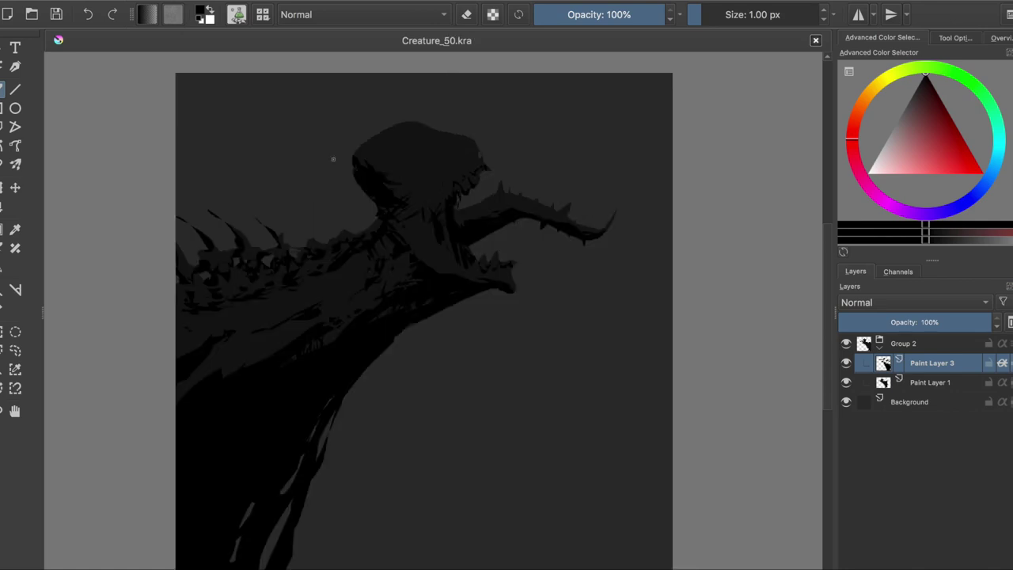
key("e")
key("e")
key("e")
key("e")
key("m")
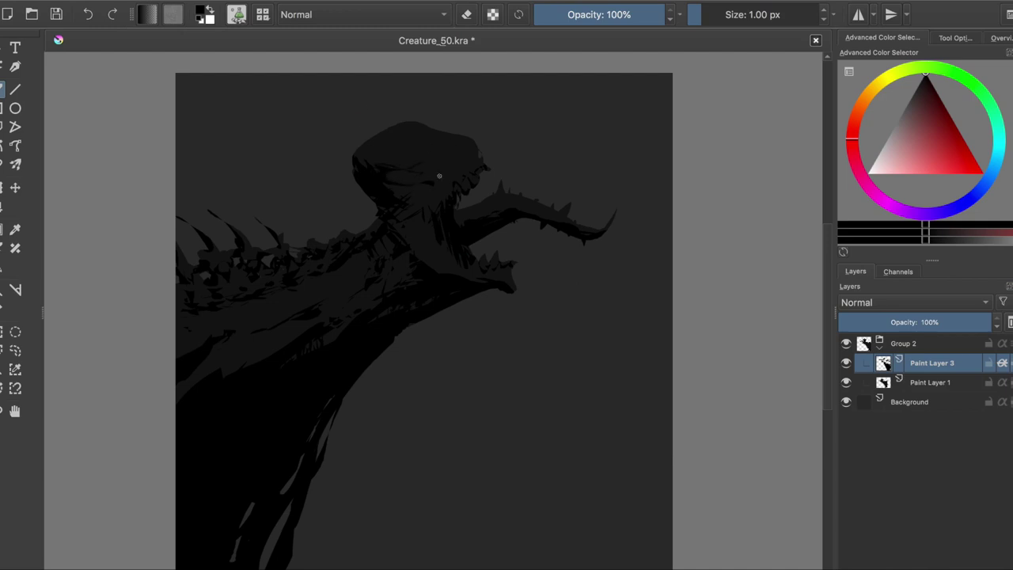
key("e")
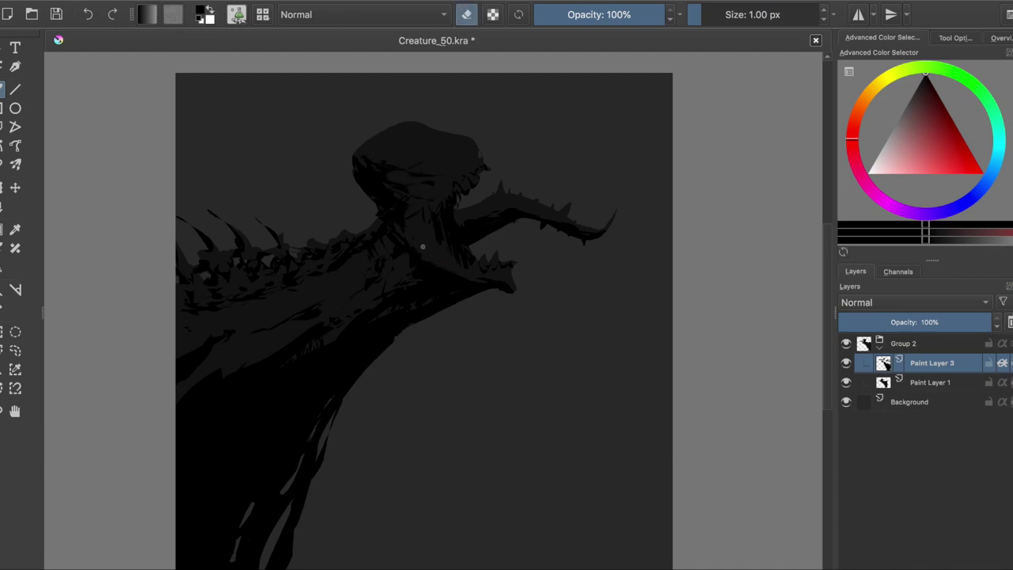
key("e")
key("m")
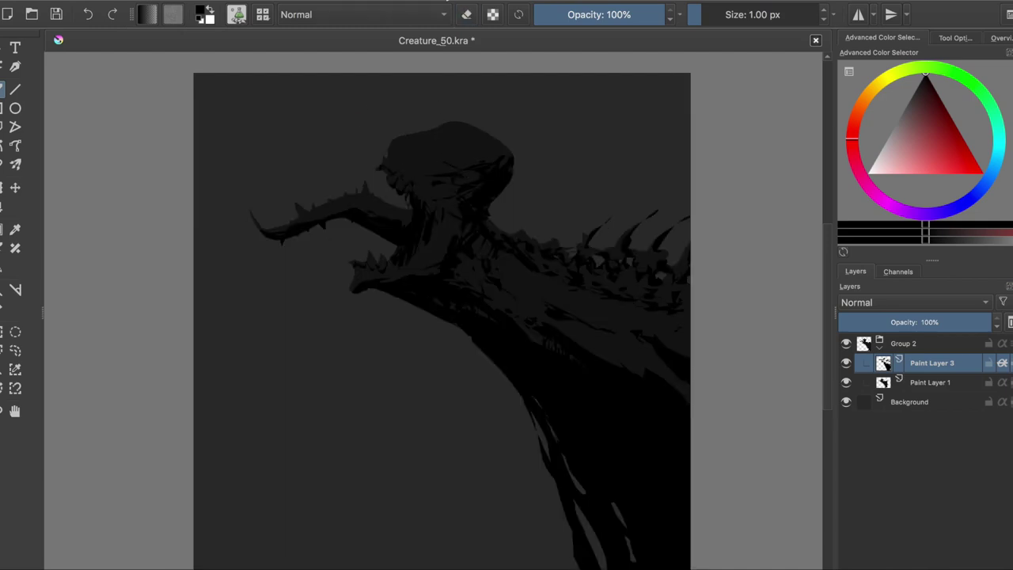
left_click_drag(440, 196, 434, 237)
key("e")
left_click_drag(420, 187, 437, 197)
key("e")
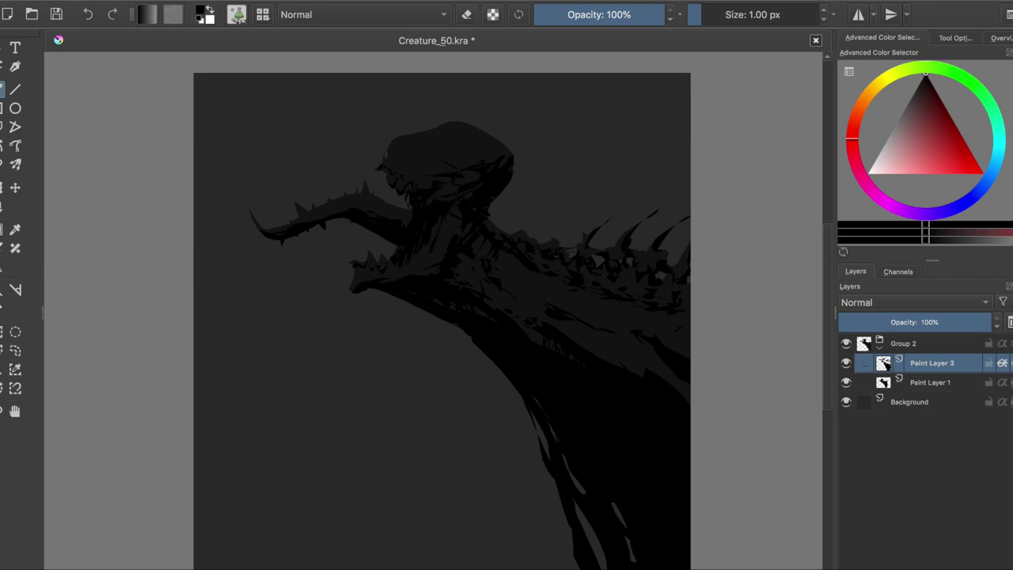
Check the flipped silhouette and save the painting
key("e")
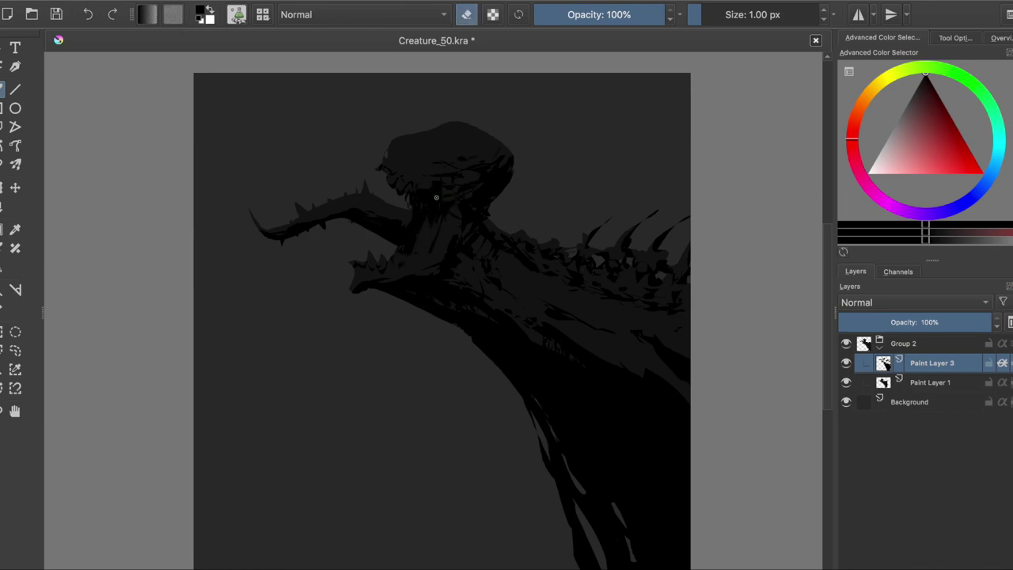
key("e")
key("e")
key("m")
key("e")
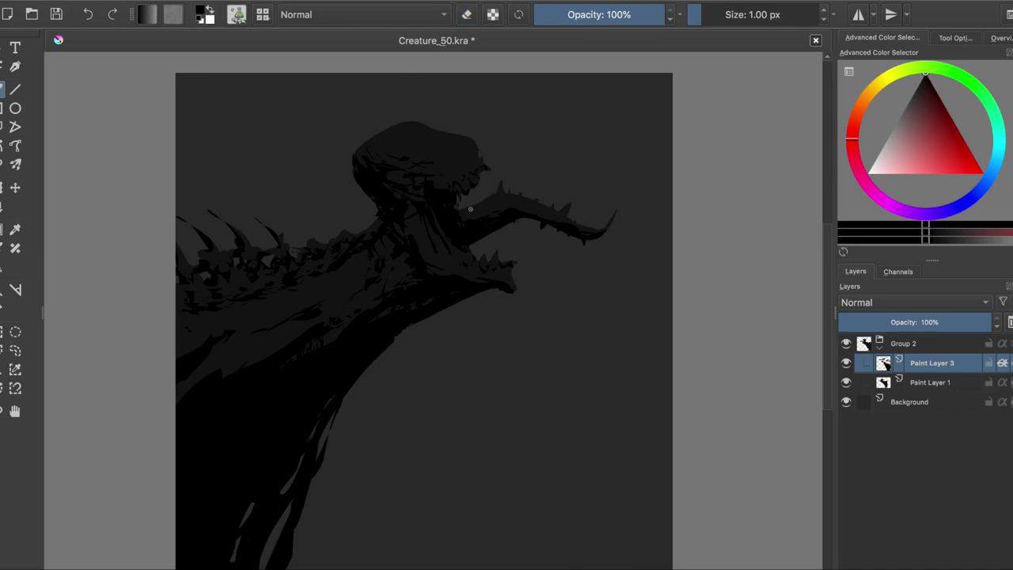
Compare Paint Layers 1 and 3, save, and add small dark strokes near the head
key("e")
key("ctrl+s")
key("Page_Down")
key("e")
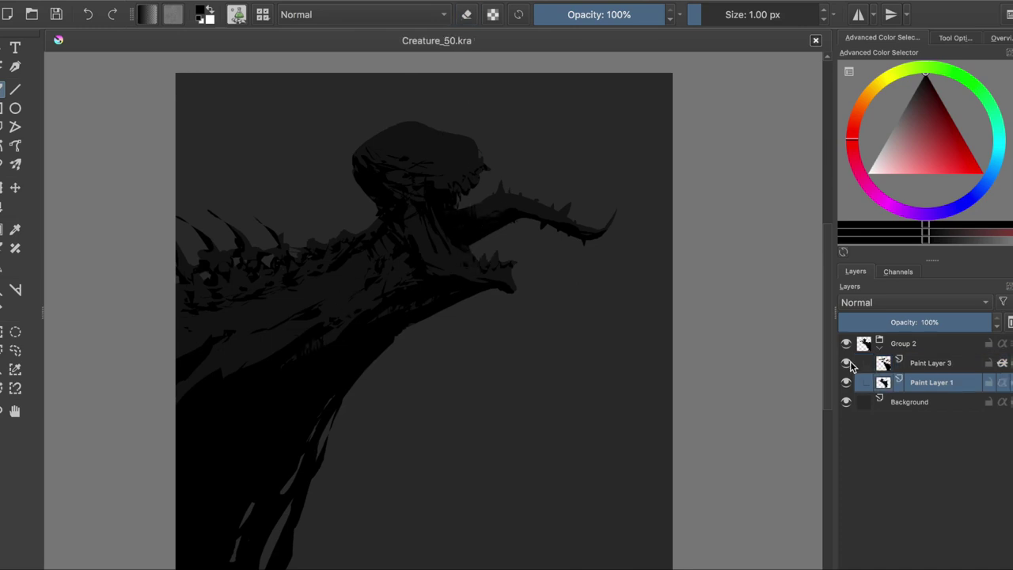
key("Page_Up")
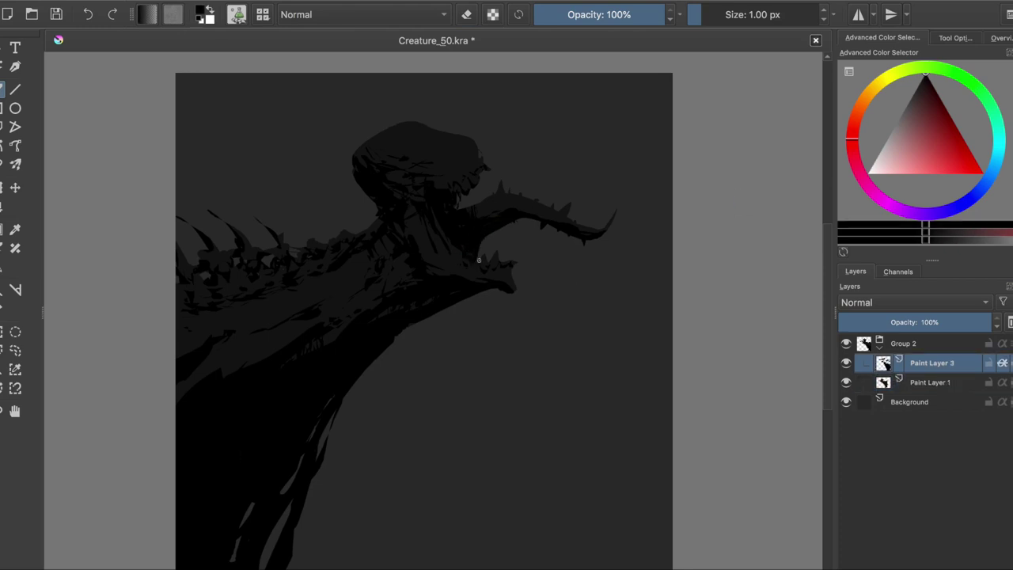
key("m")
key("Page_Down")
key("ctrl+s")
key("m")
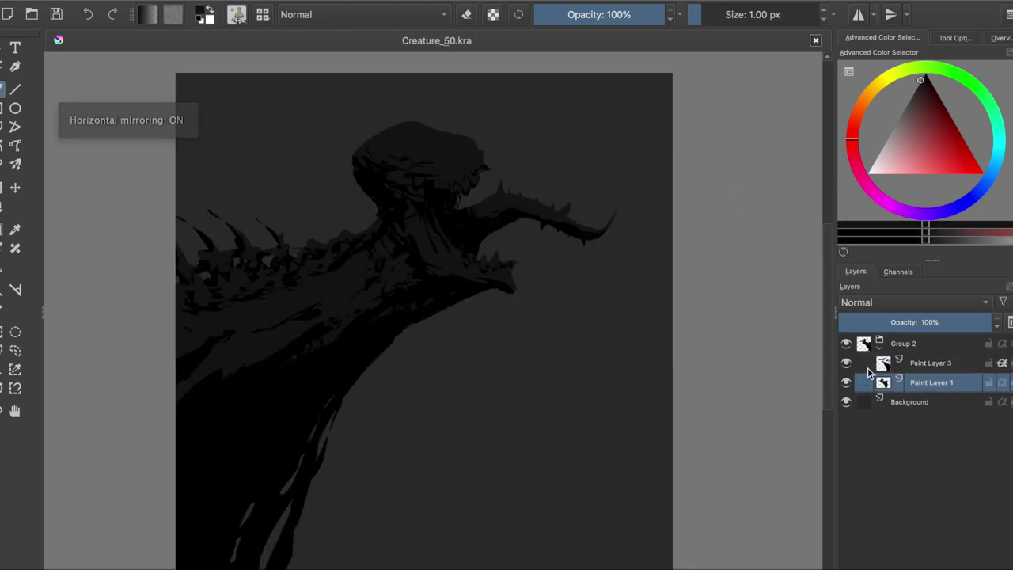
key("Page_Up")
mouse_move(480, 158)
left_mouse_down()
mouse_move(467, 149)
mouse_move(429, 163)
mouse_move(455, 140)
left_mouse_up()
Try a small stroke near the head on Paint Layer 3, then undo it
key("e")
key("e")
key("m")
key("m")
key("ctrl+s")
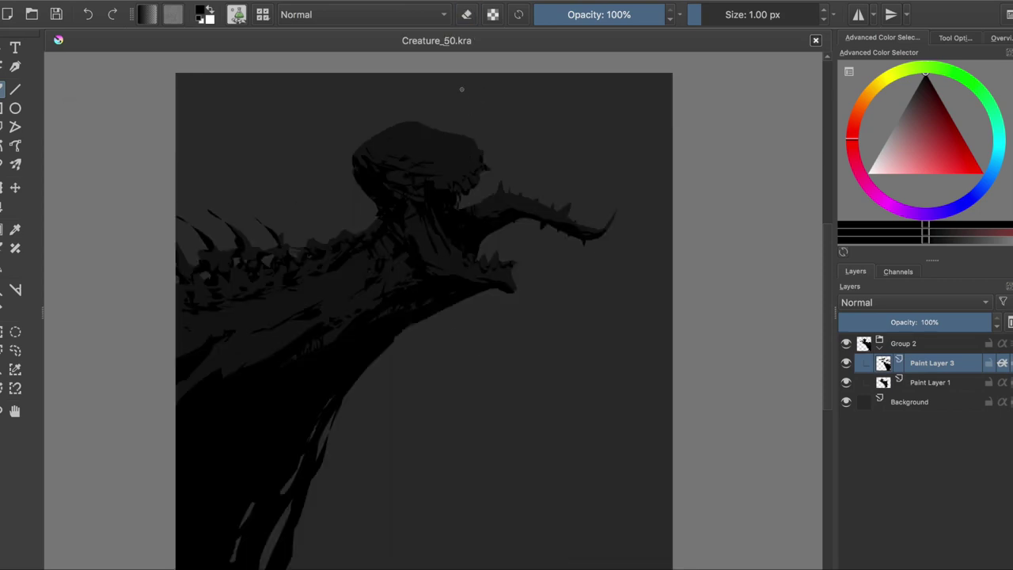
key("Page_Down")
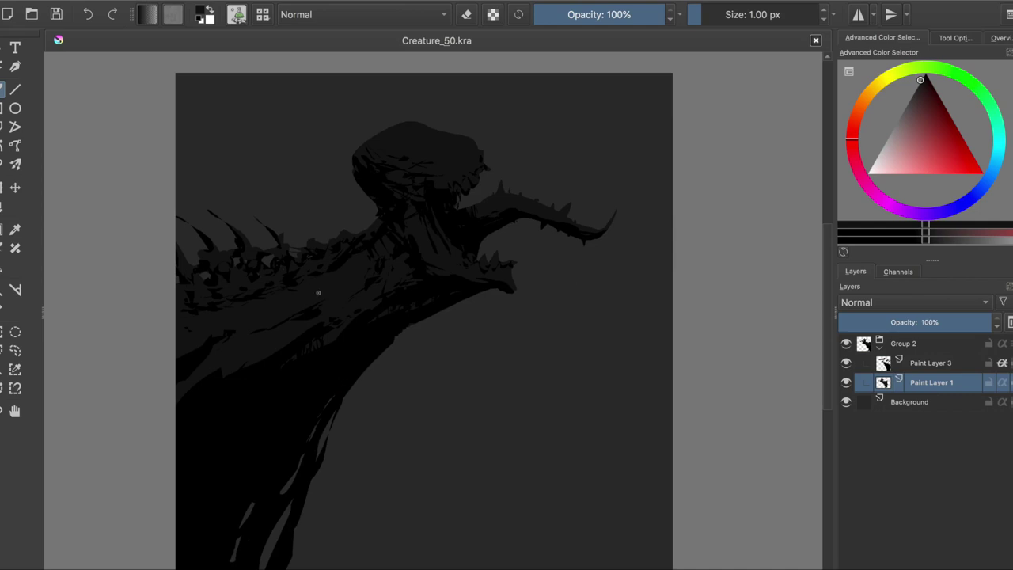
key("Page_Up")
key("e")
key("e")
key("e")
key("e")
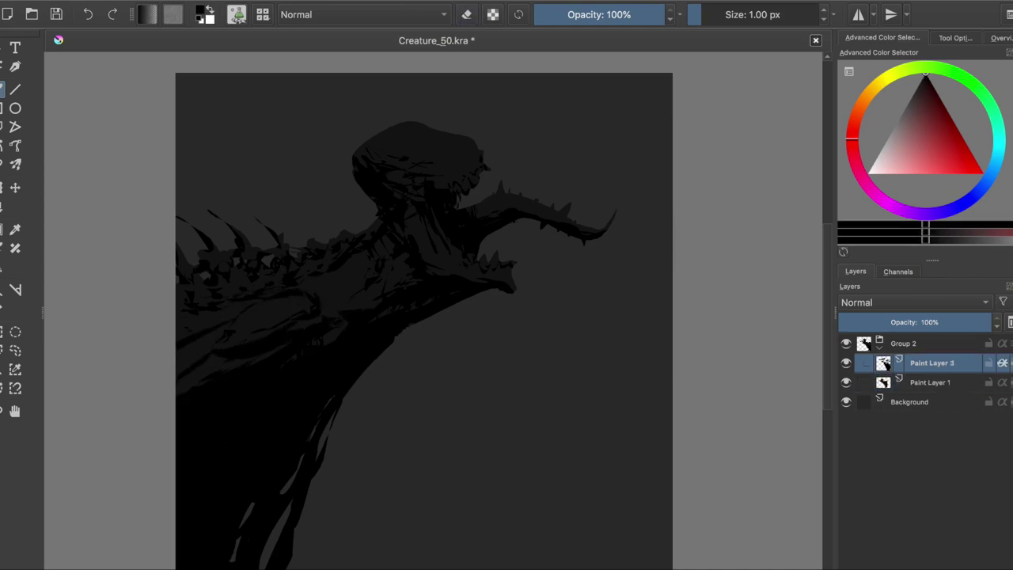
key("m")
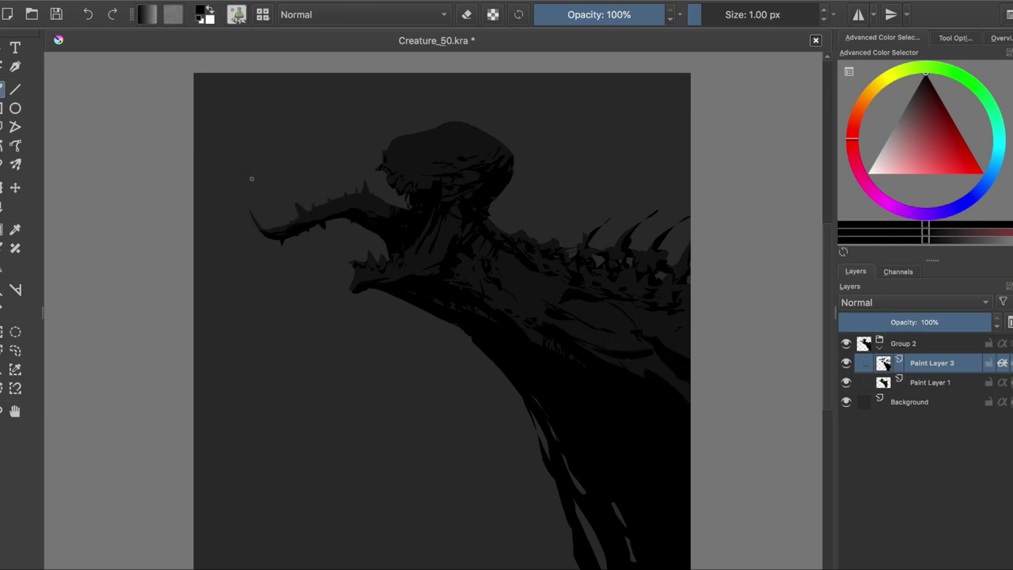
key("m")
key("e")
key("e")
left_click_drag(363, 261, 367, 254)
key("e")
key("ctrl+z")
Erase a small dab near the head, checking it in mirrored view
key("m")
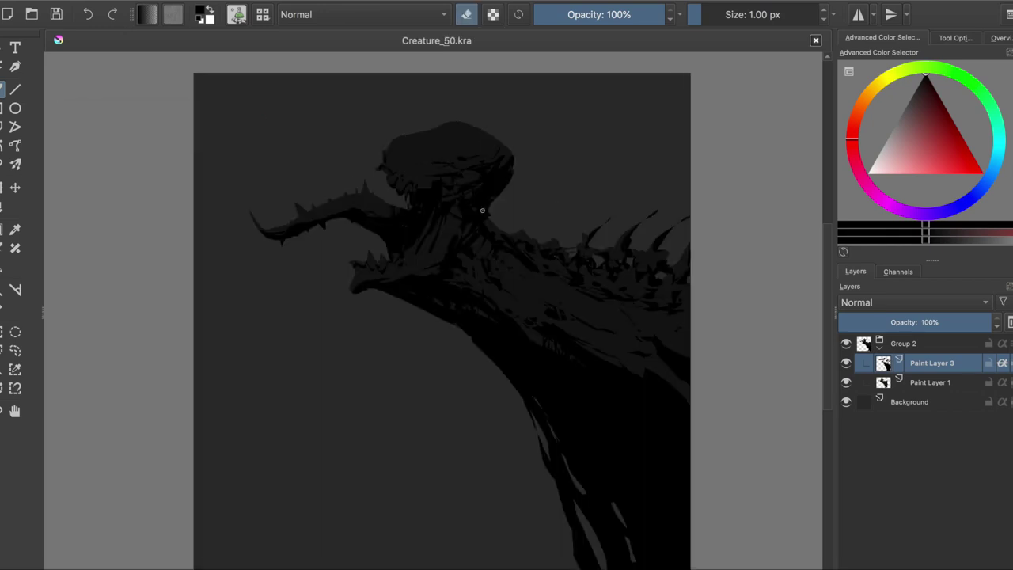
key("m")
left_click(437, 243)
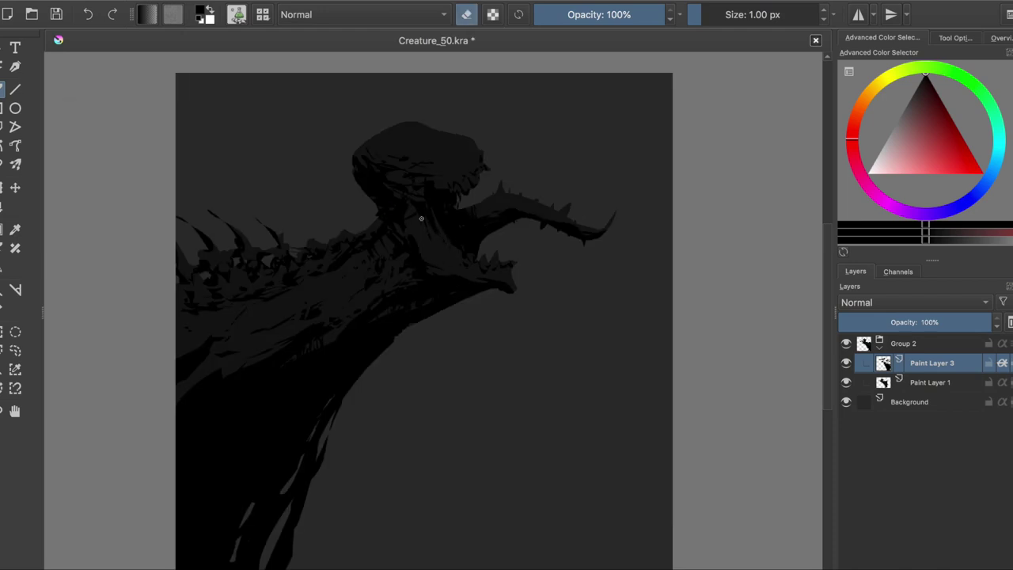
key("e")
key("m")
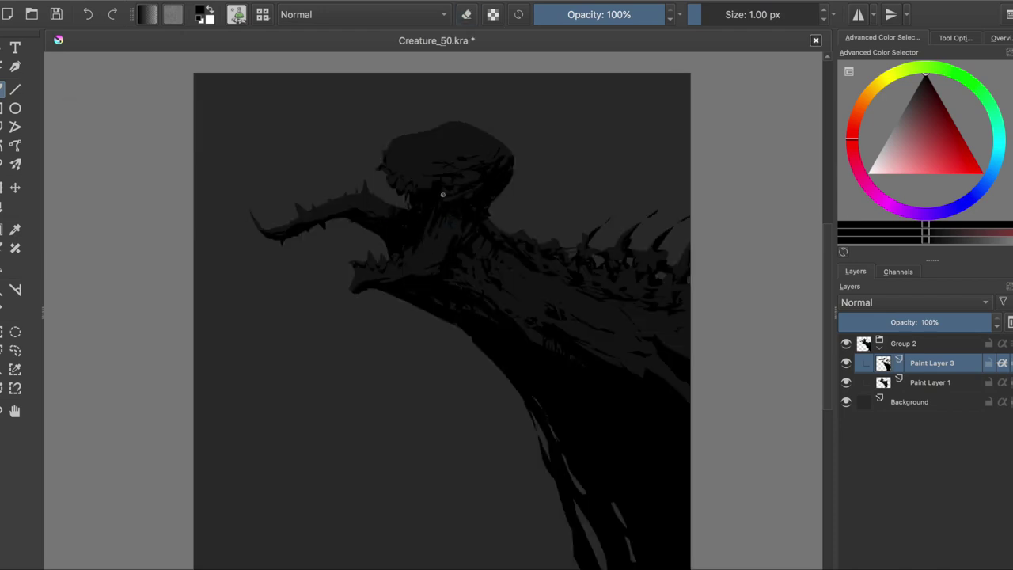
key("m")
Draw thin strands beneath the jaw on Paint Layer 1, undo them, return to Layer 3
key("Page_Down")
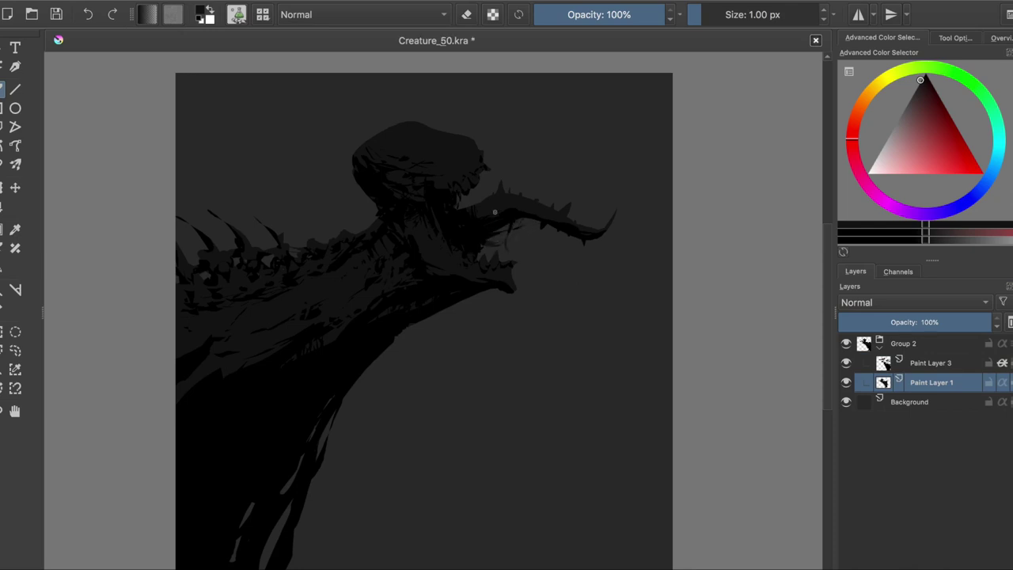
key("m")
mouse_move(334, 223)
left_mouse_down()
mouse_move(322, 253)
mouse_move(301, 263)
mouse_move(372, 248)
left_mouse_up()
key("m")
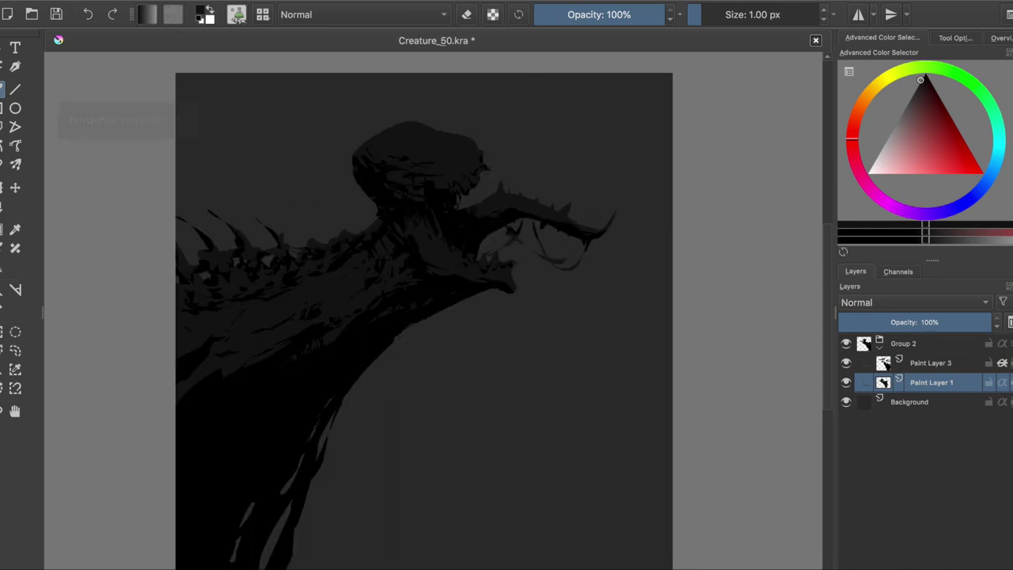
key("ctrl+z")
key("Page_Up")
Save, then try dark eye dots on the head, undoing the first
key("ctrl+s")
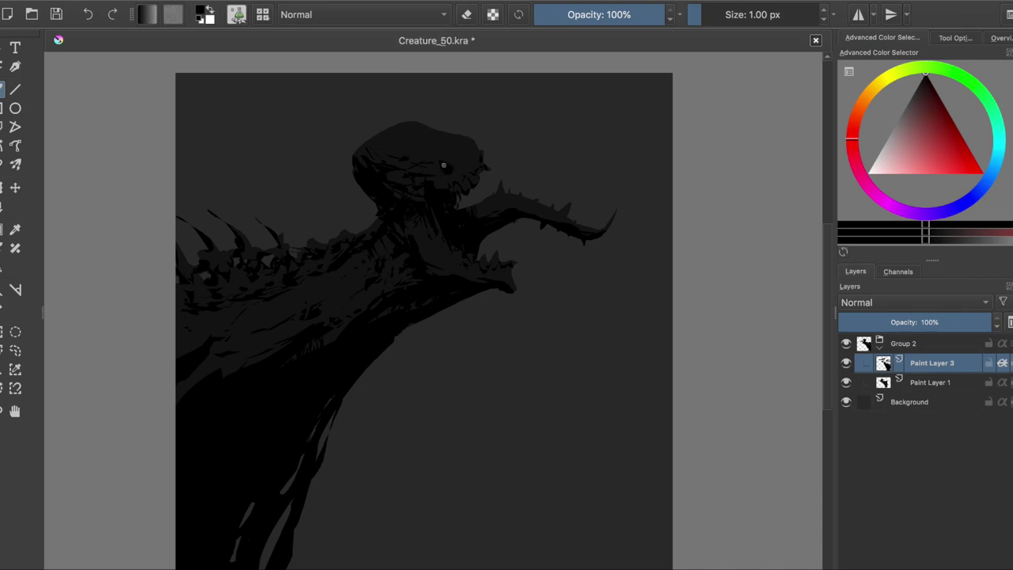
left_click(436, 164)
key("ctrl+z")
left_click(464, 153)
key("m")
key("m")
Reset the painting colour to black with D while checking Paint Layers 1 and 3
key("Page_Down")
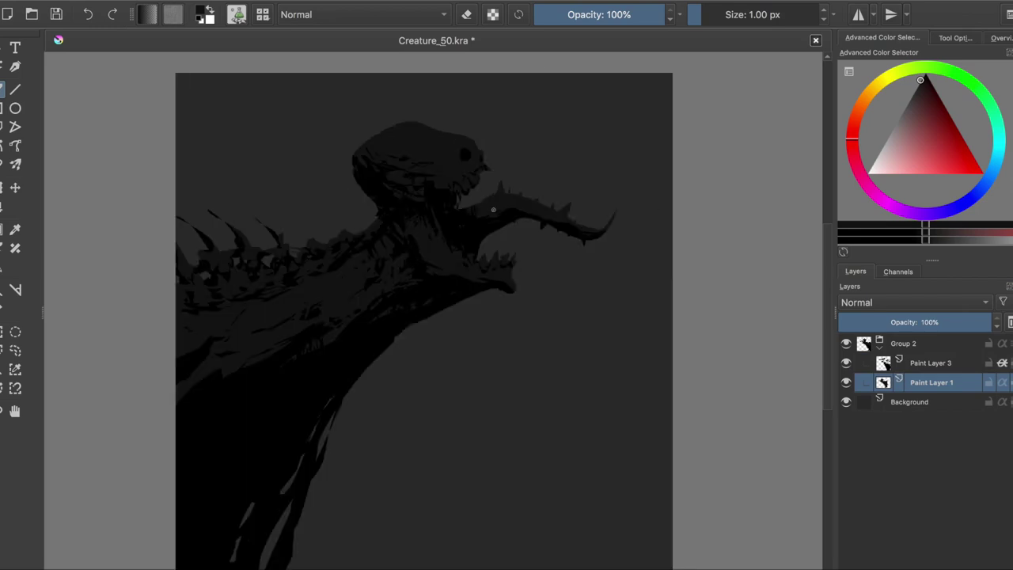
key("Page_Up")
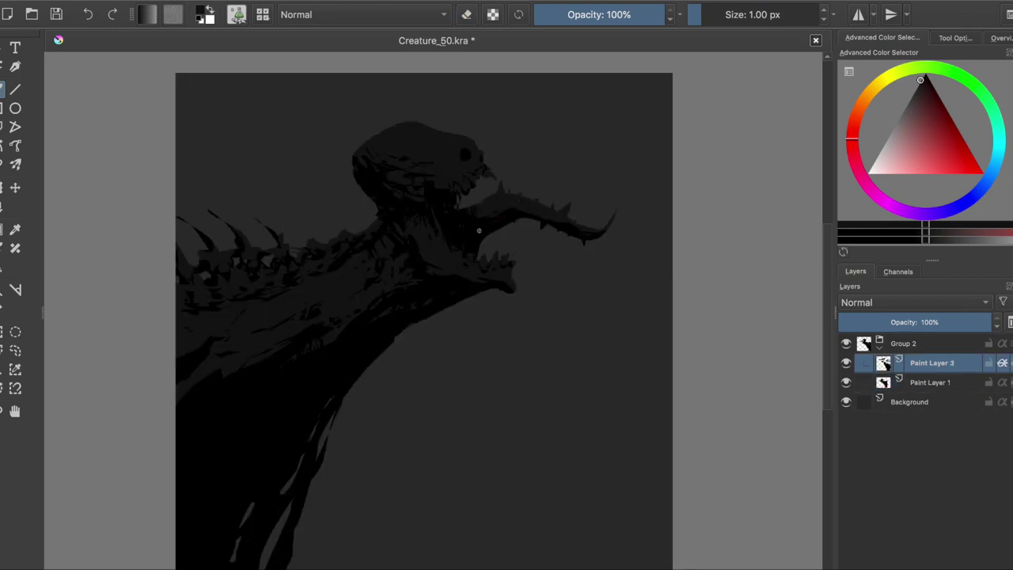
key("d")
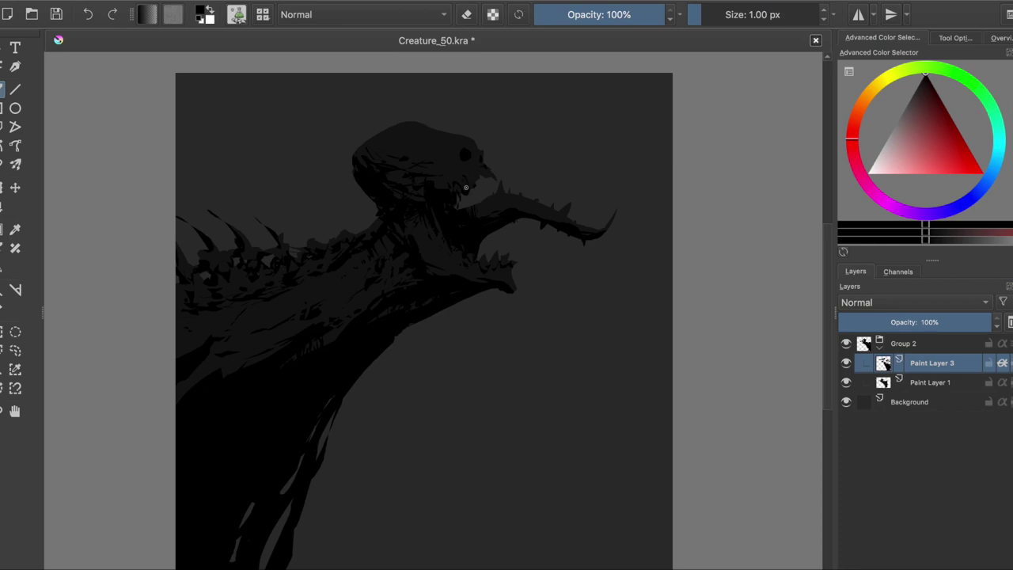
key("m")
key("e")
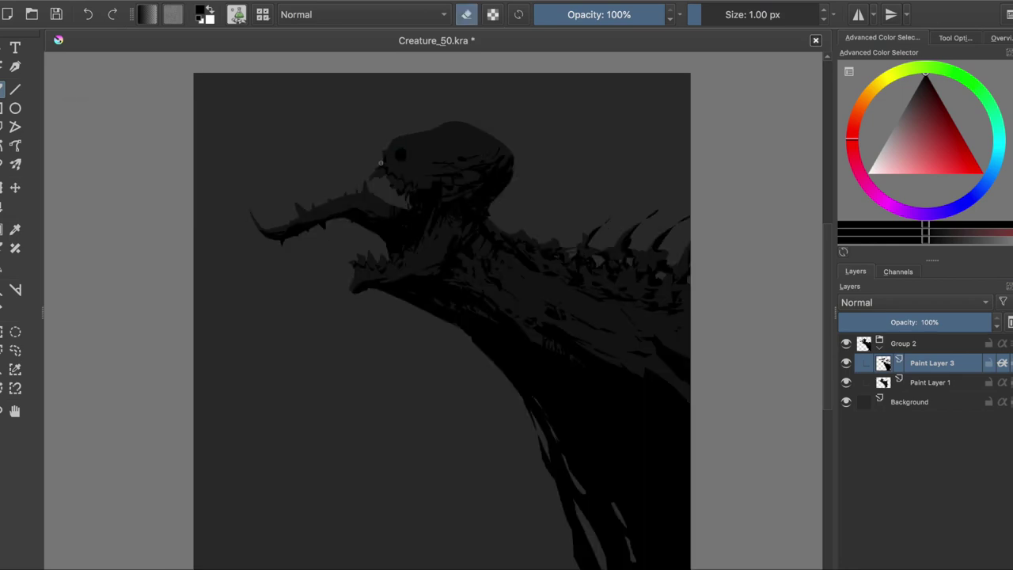
key("e")
key("e")
key("m")
key("Page_Down")
key("e")
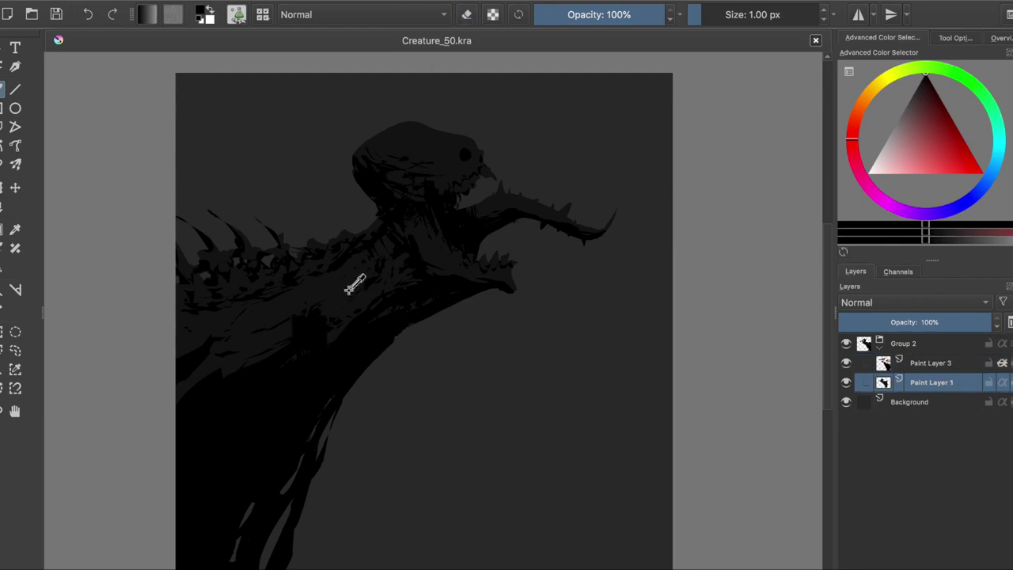
Check the mirrored silhouette, dab a tiny touch-up on the head, and save Creature_50.kra
key("m")
key("Page_Up")
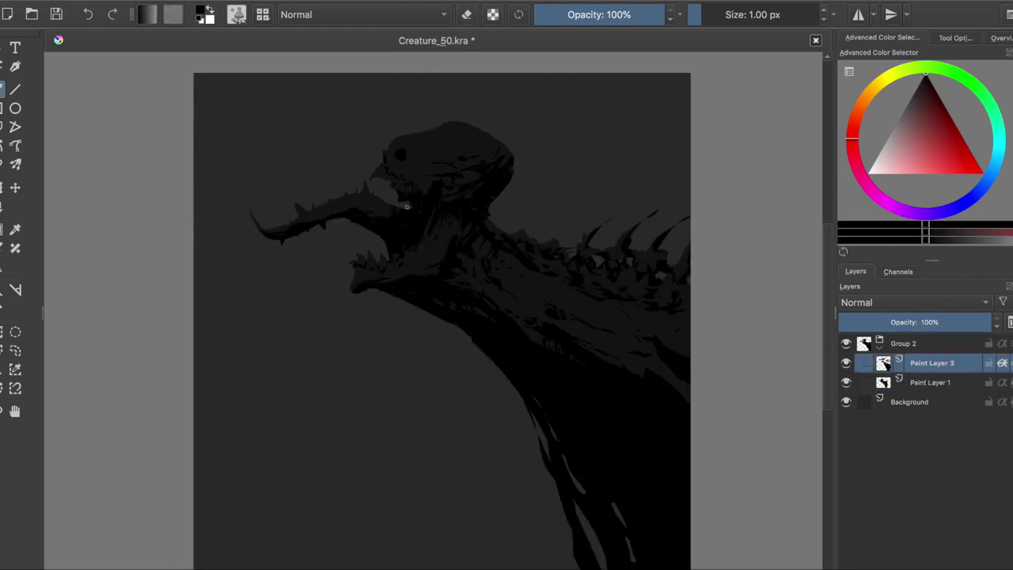
key("m")
key("Page_Down")
key("Page_Up")
key("m")
key("ctrl+s")
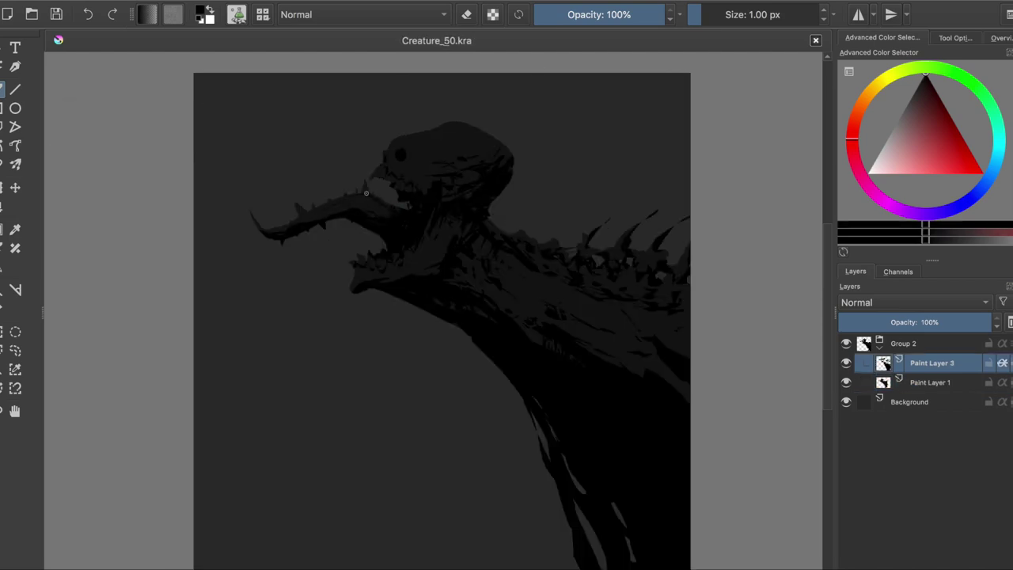
key("m")
key("ctrl+s")
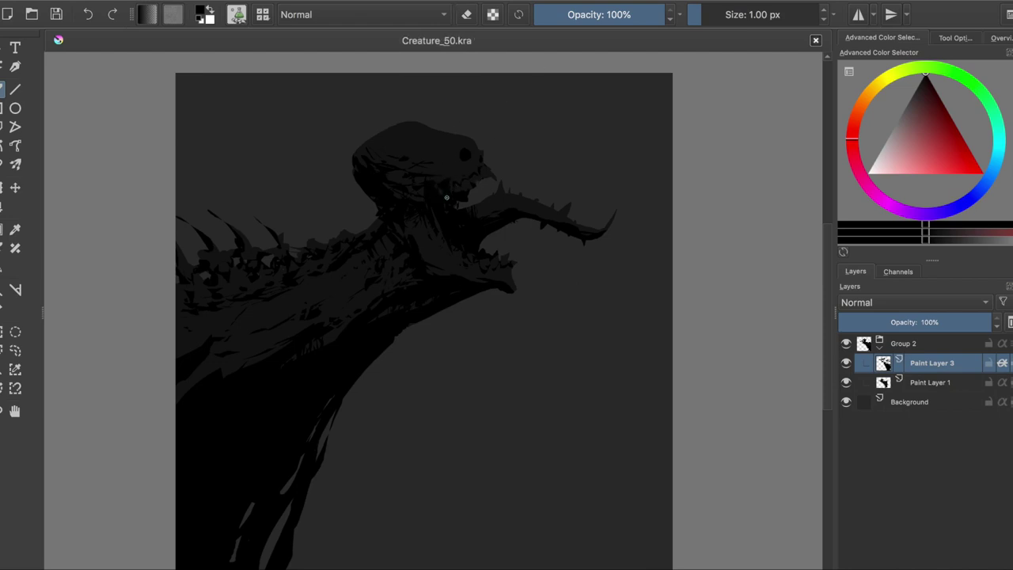
left_click(452, 177)
key("ctrl+s")
Dab dark paint onto the creature's head while checking the mirrored view
key("e")
key("m")
key("m")
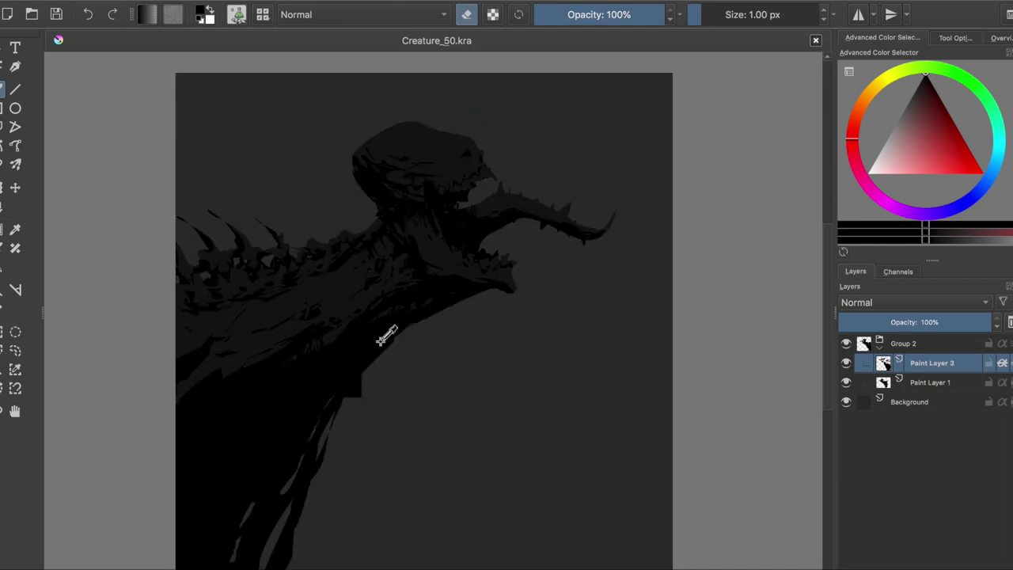
key("e")
left_click(417, 188)
Check the silhouette by flipping the view and toggling the eraser, then save the painting
key("e")
key("e")
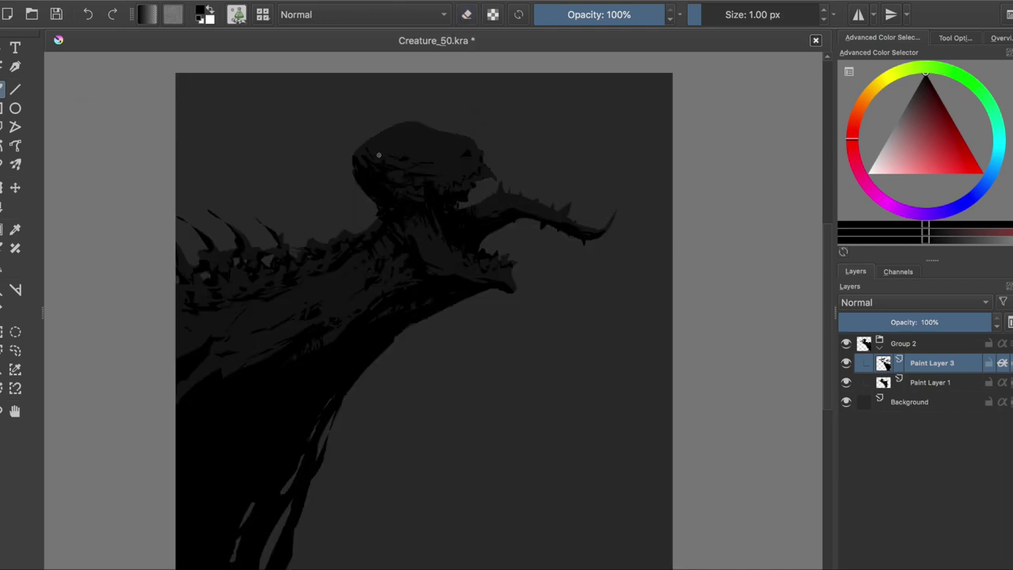
key("e")
key("e")
key("m")
key("e")
key("e")
key("m")
key("e")
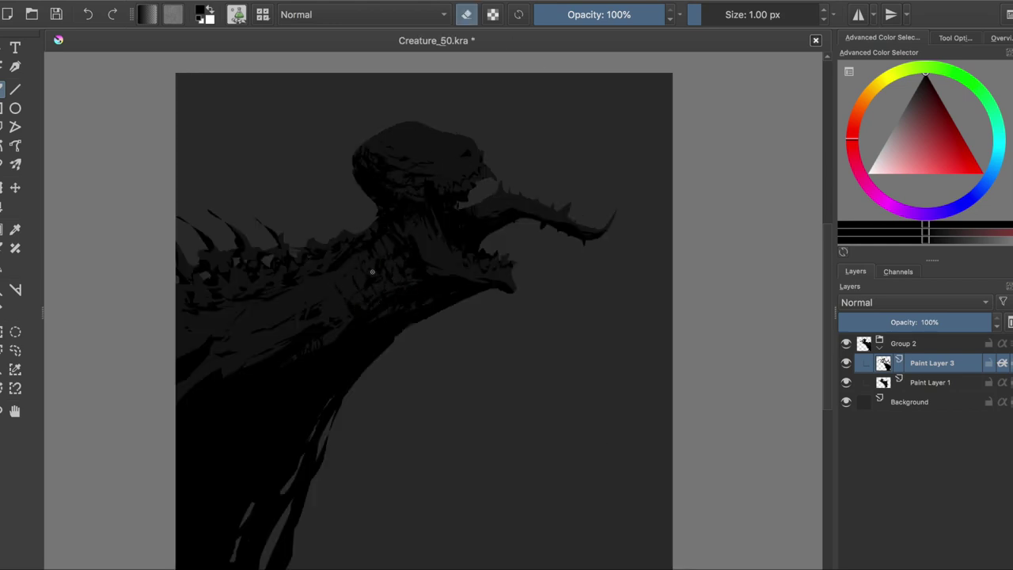
key("e")
key("m")
key("e")
key("e")
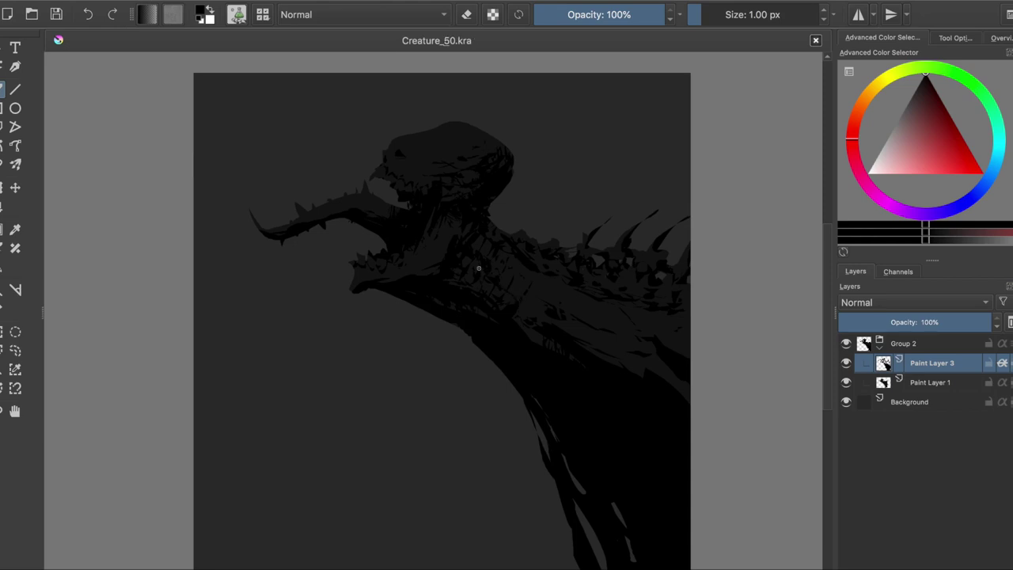
key("e")
key("e")
key("m")
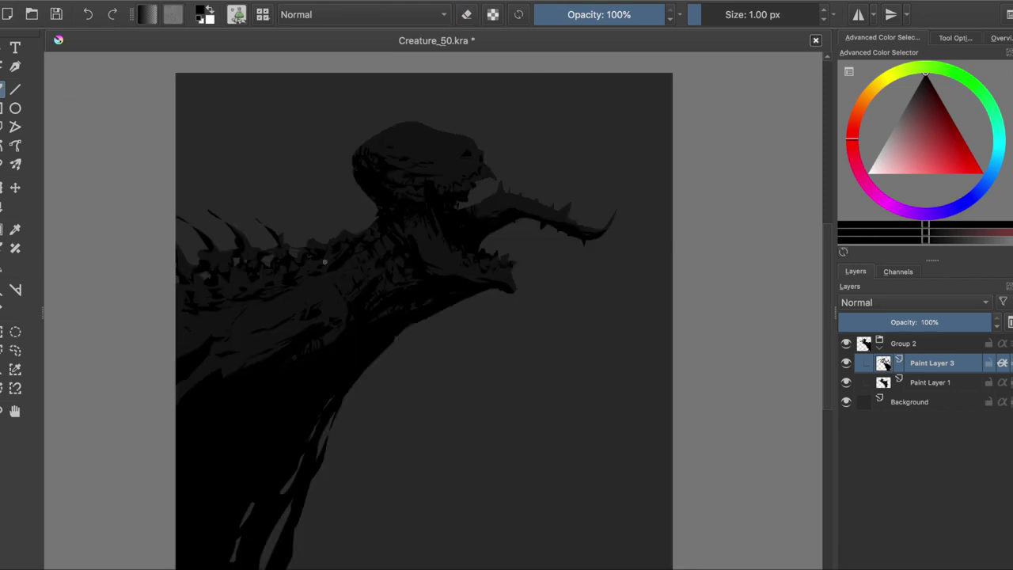
key("e")
key("m")
key("e")
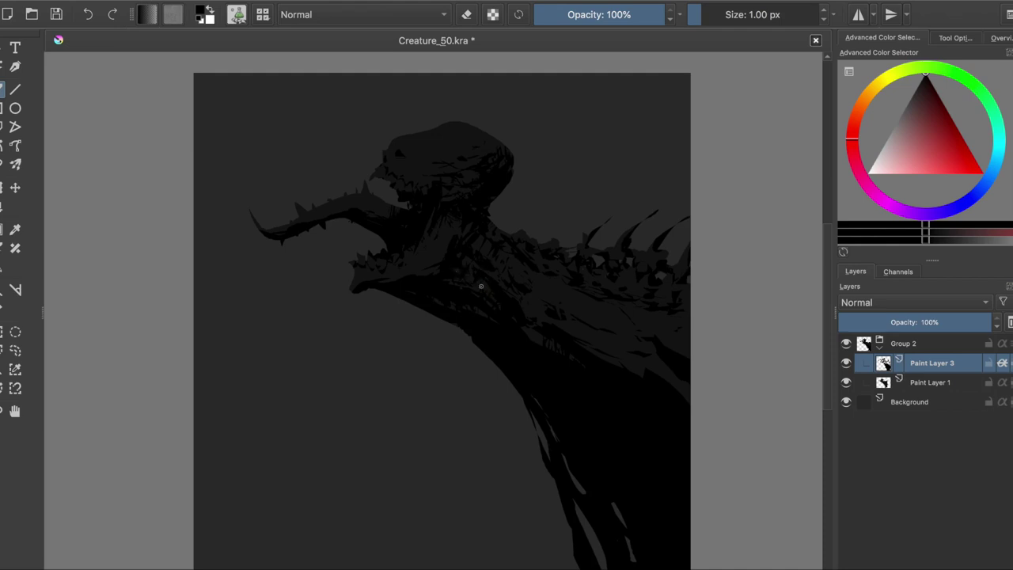
key("m")
key("e")
key("e")
key("e")
key("e")
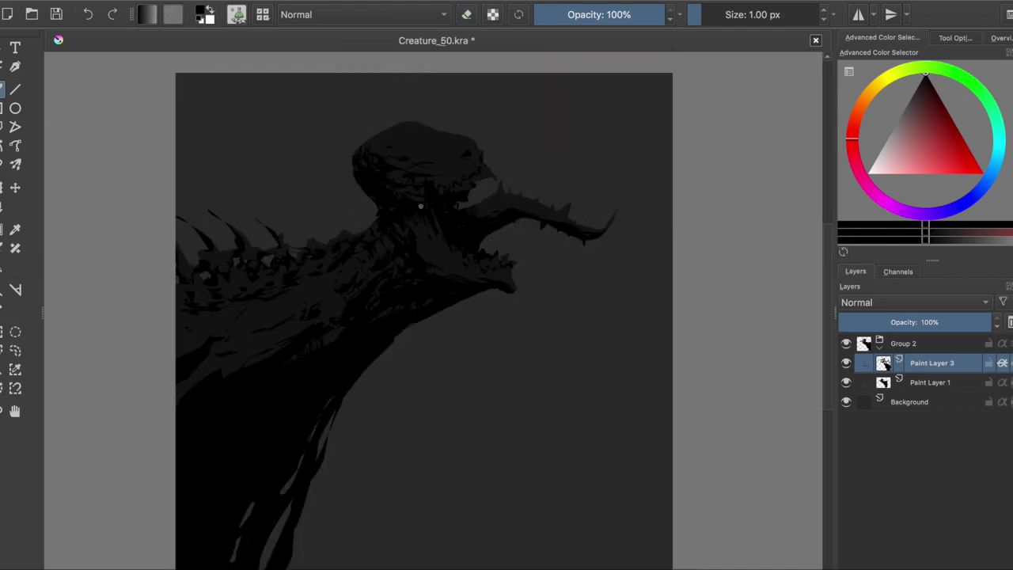
key("ctrl+s")
Dab dark paint on the creature's eye and darken the underside of its jaw
key("m")
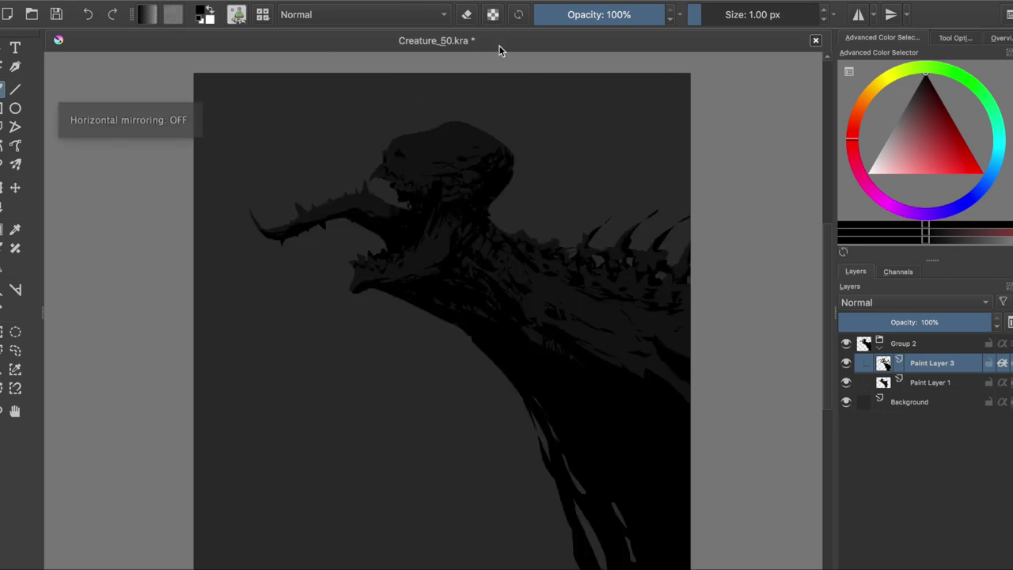
left_click(400, 146)
key("m")
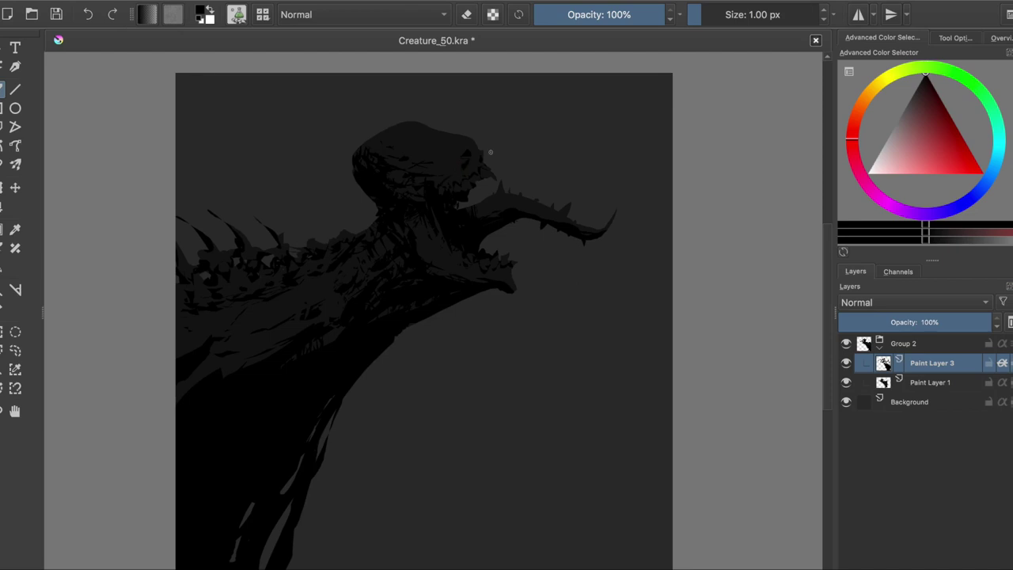
key("m")
Erase an area under the creature's jaw on Paint Layer 1
key("m")
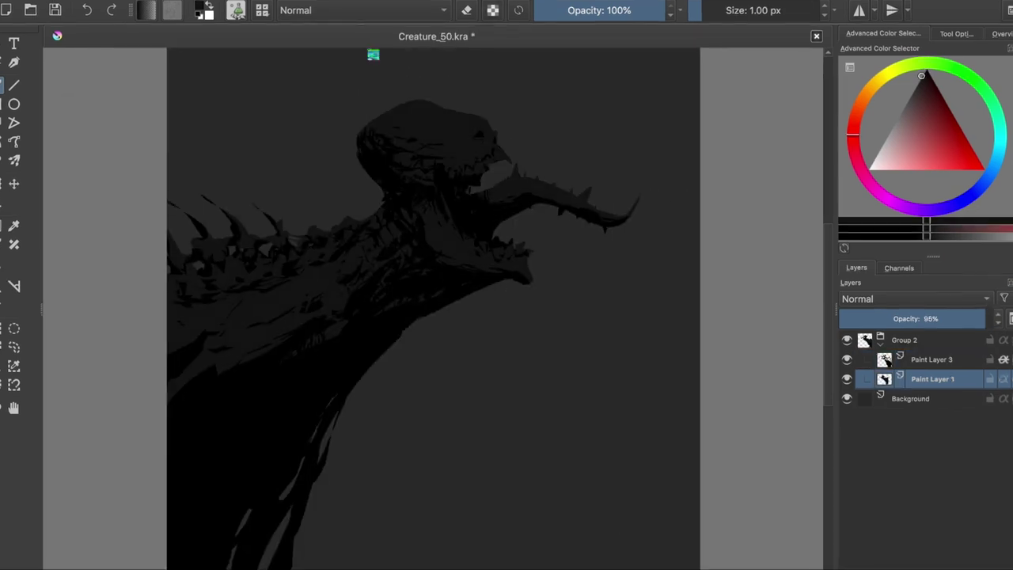
mouse_move(475, 284)
left_mouse_down()
mouse_move(381, 336)
mouse_move(474, 284)
left_mouse_up()
key("m")
key("e")
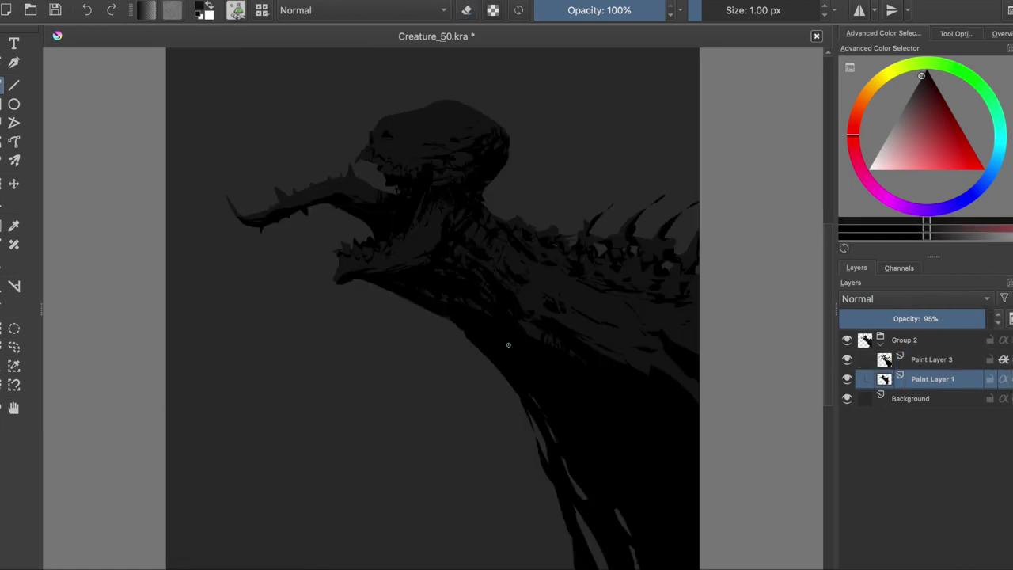
left_click_drag(475, 331, 443, 385)
key("e")
key("m")
Try darkening the oval under the jaw on Paint Layer 3, then undo that stroke
key("Page_Up")
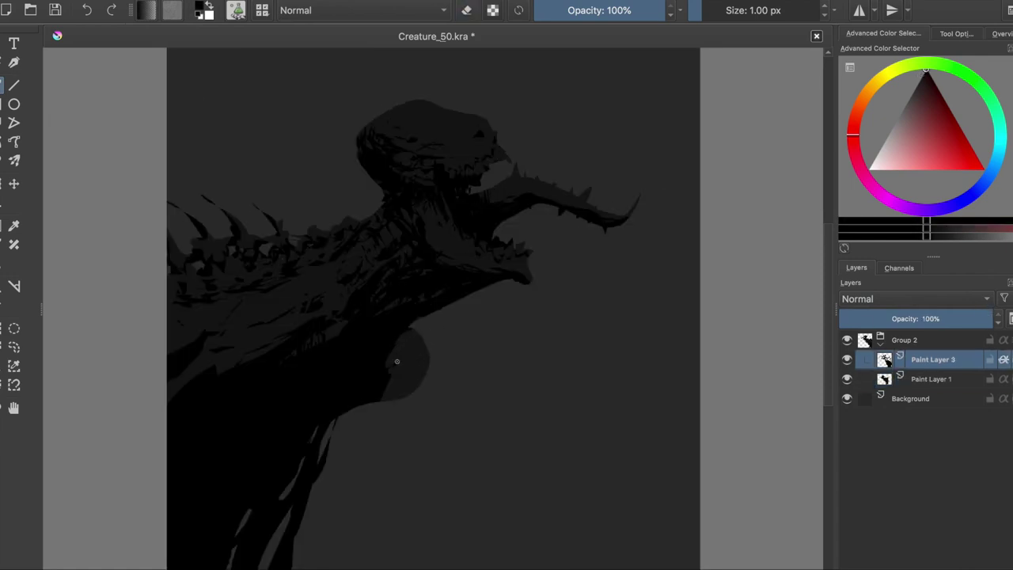
left_click_drag(413, 383, 420, 385)
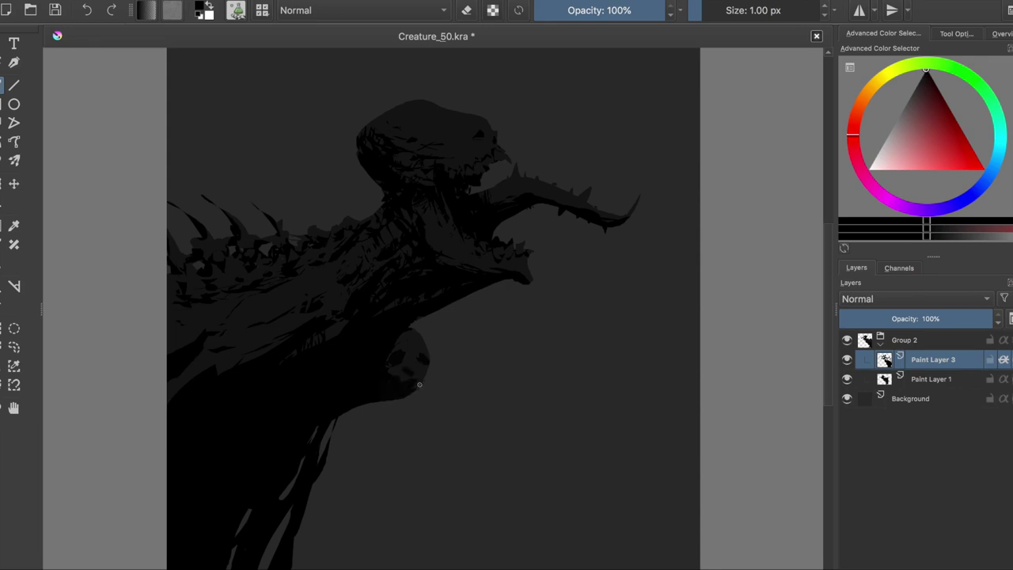
key("Page_Down")
key("e")
key("ctrl+z")
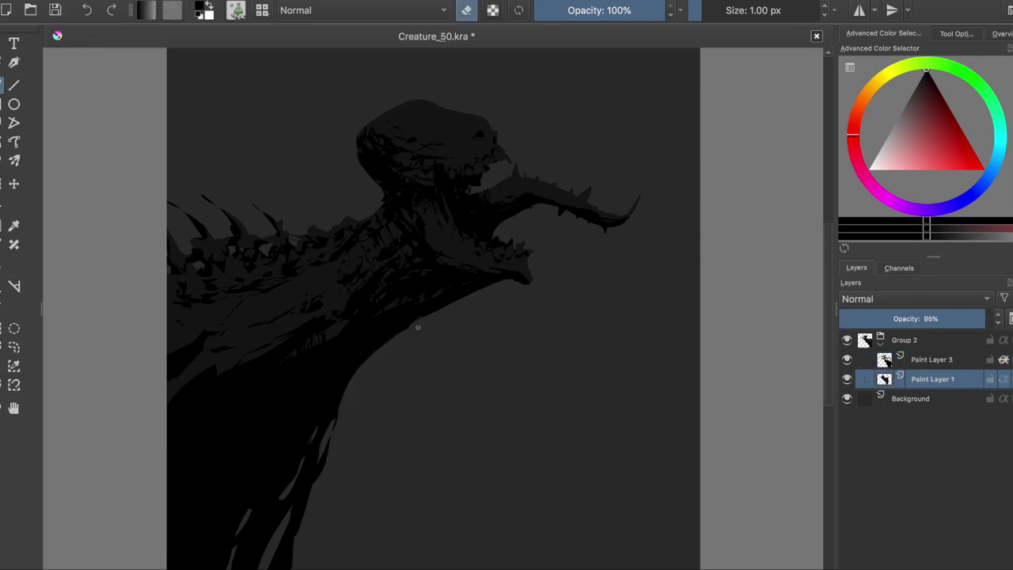
key("m")
Paint a small dark stroke on the head and fill dark paint along the upper jaw
key("Page_Up")
key("e")
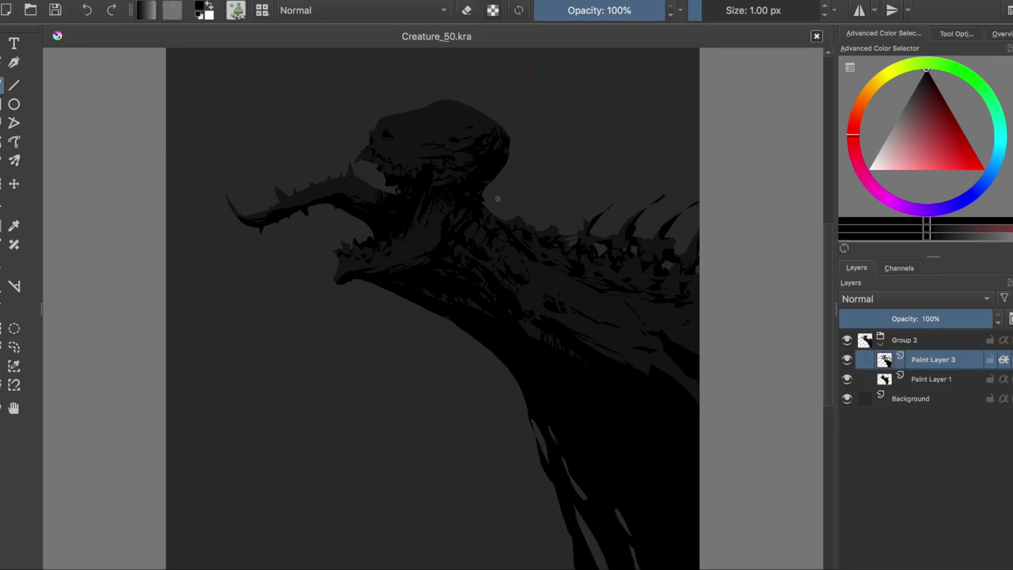
left_click_drag(392, 122, 387, 131)
key("m")
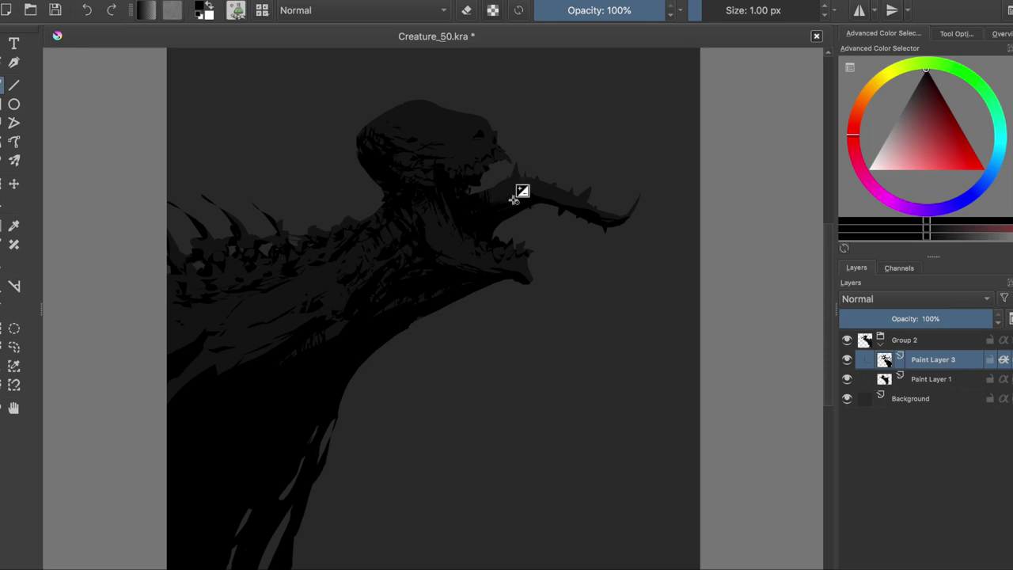
key("e")
key("e")
key("m")
key("e")
key("e")
left_click_drag(274, 201, 338, 177)
Save the painting and zoom out to see the whole canvas
key("ctrl+s")
key("m")
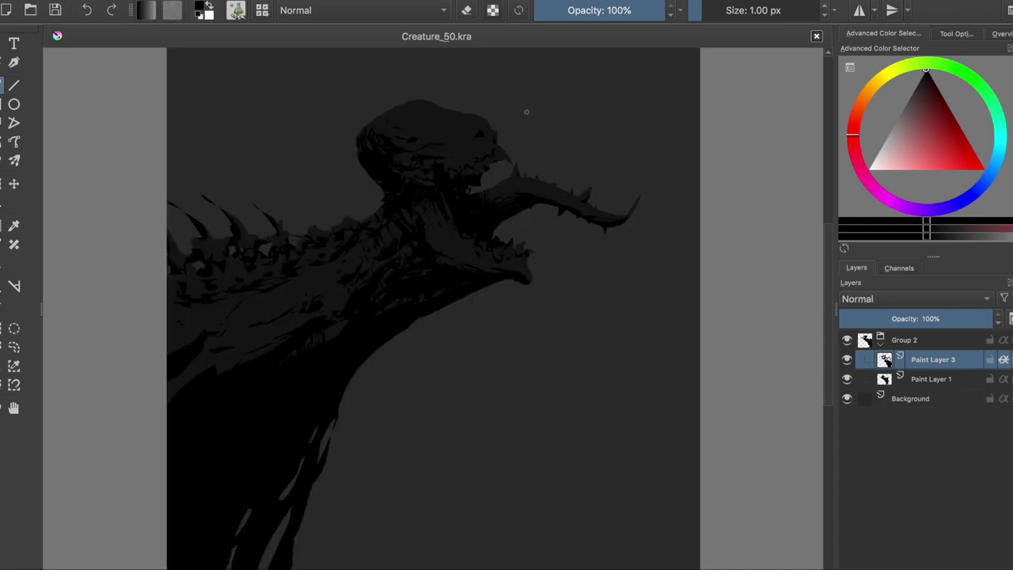
key("minus")
key("minus")
key("Page_Down")
Pick a dark grey from the canvas, try strokes on the lower-right body, then undo them
left_click(269, 307, "ctrl")
left_click_drag(531, 410, 431, 546)
left_click_drag(584, 313, 572, 412)
left_click_drag(622, 400, 475, 546)
left_click_drag(582, 372, 496, 534)
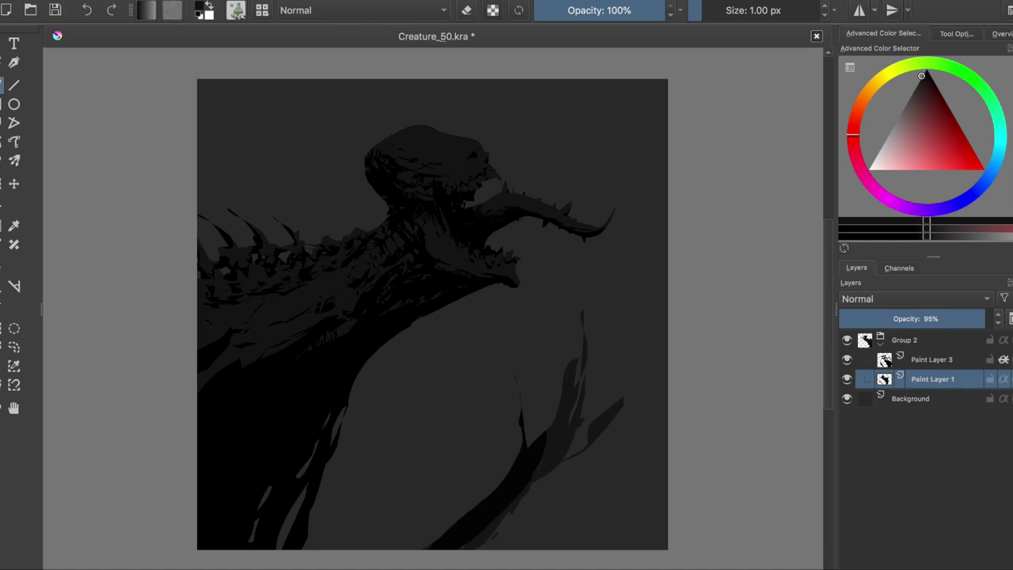
key("ctrl+z")
key("ctrl+z")
key("ctrl+z")
Paint a trial diagonal arm with claw fingers, then undo it
mouse_move(312, 514)
left_mouse_down()
mouse_move(482, 351)
mouse_move(305, 489)
left_mouse_up()
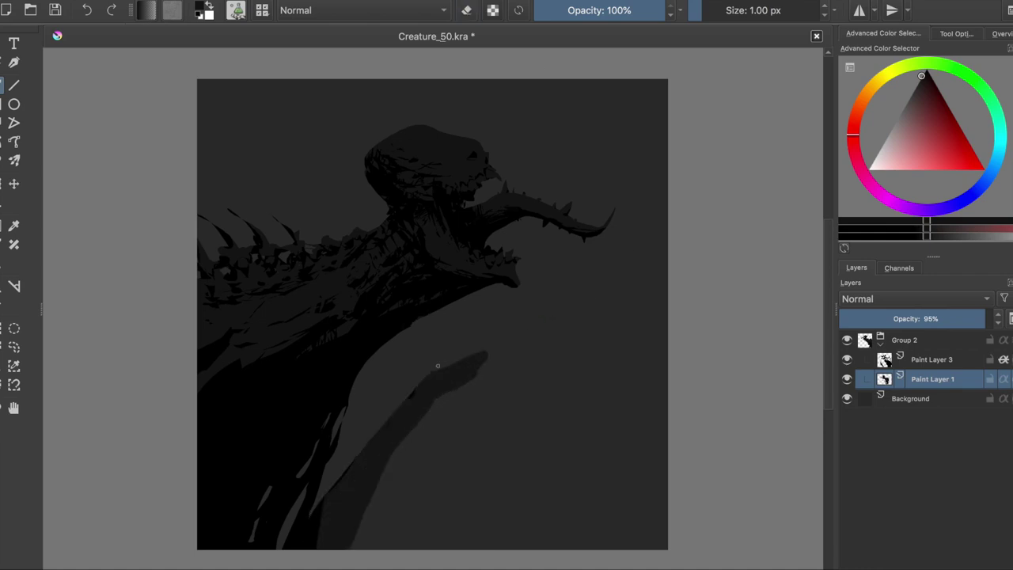
mouse_move(509, 325)
left_mouse_down()
mouse_move(490, 353)
mouse_move(538, 330)
mouse_move(584, 372)
left_mouse_up()
mouse_move(515, 352)
left_mouse_down()
mouse_move(451, 396)
mouse_move(555, 404)
mouse_move(520, 418)
left_mouse_up()
left_click_drag(510, 372, 491, 381)
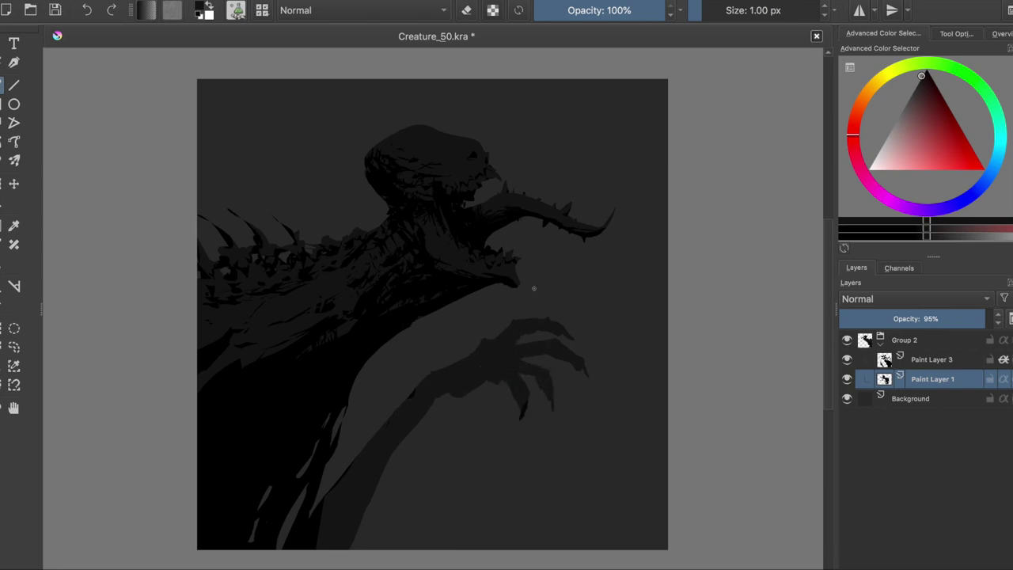
key("ctrl+z")
key("ctrl+z")
key("ctrl+z")
Paint along the lower-left body edge and sweep it into one smooth curve
left_click_drag(372, 443, 320, 530)
left_click_drag(427, 463, 360, 547)
left_click_drag(400, 353, 338, 426)
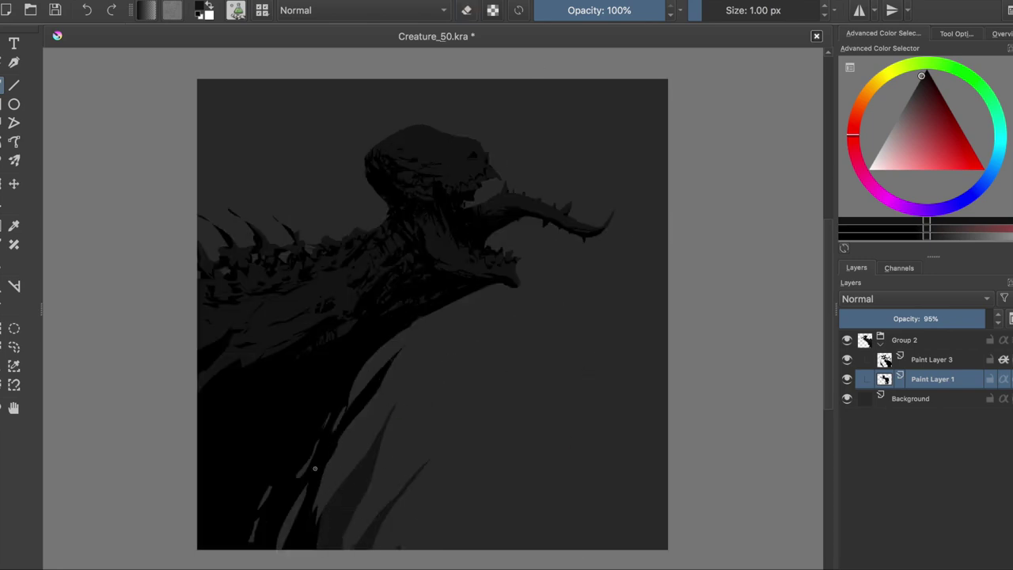
mouse_move(400, 348)
left_mouse_down()
mouse_move(351, 441)
mouse_move(316, 546)
left_mouse_up()
Compare the smoothed body edge by undoing and redoing it, keep it, and save
key("ctrl+z")
key("ctrl+z")
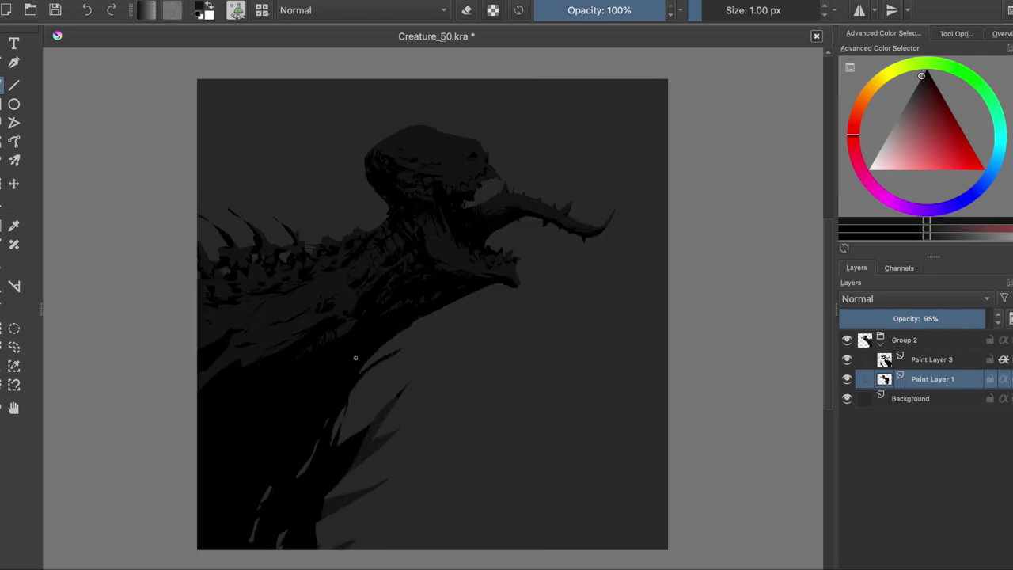
key("ctrl+shift+z")
key("ctrl+shift+z")
key("ctrl+z")
key("ctrl+z")
key("ctrl+shift+z")
key("ctrl+shift+z")
key("ctrl+z")
key("ctrl+z")
key("ctrl+shift+z")
key("ctrl+shift+z")
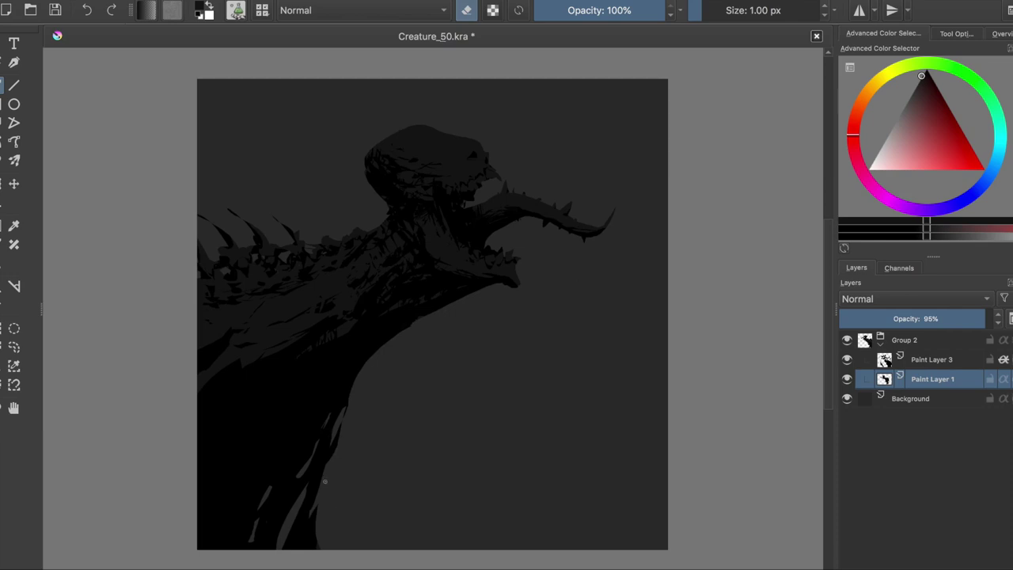
key("m")
key("m")
key("m")
key("ctrl+s")
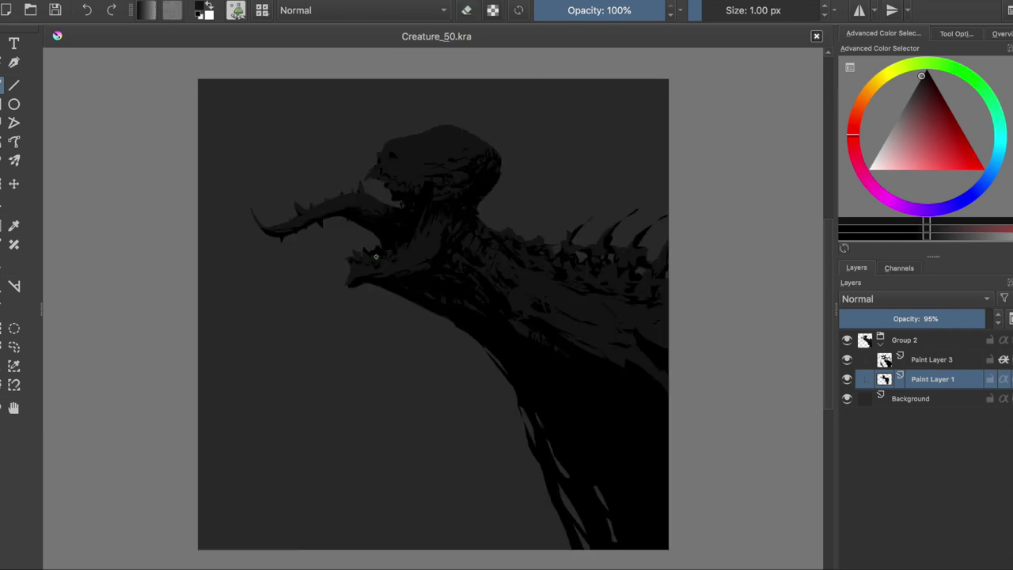
Try rotating a small freehand selection of the head, then cancel and deselect
left_click_drag(375, 151, 380, 170)
key("ctrl+t")
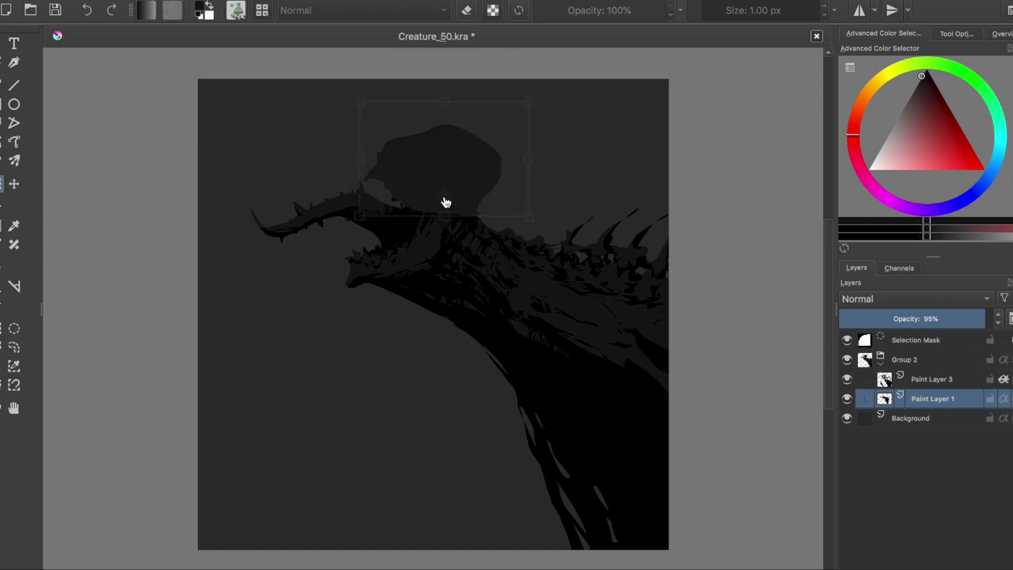
left_click_drag(446, 201, 446, 210)
key("Escape")
key("ctrl+shift+a")
Select the whole head with a larger freehand area, rotate it upward, and deselect
mouse_move(486, 91)
left_mouse_down()
mouse_move(536, 118)
mouse_move(584, 127)
mouse_move(579, 154)
left_mouse_up()
key("ctrl+t")
key("b")
key("ctrl+shift+a")
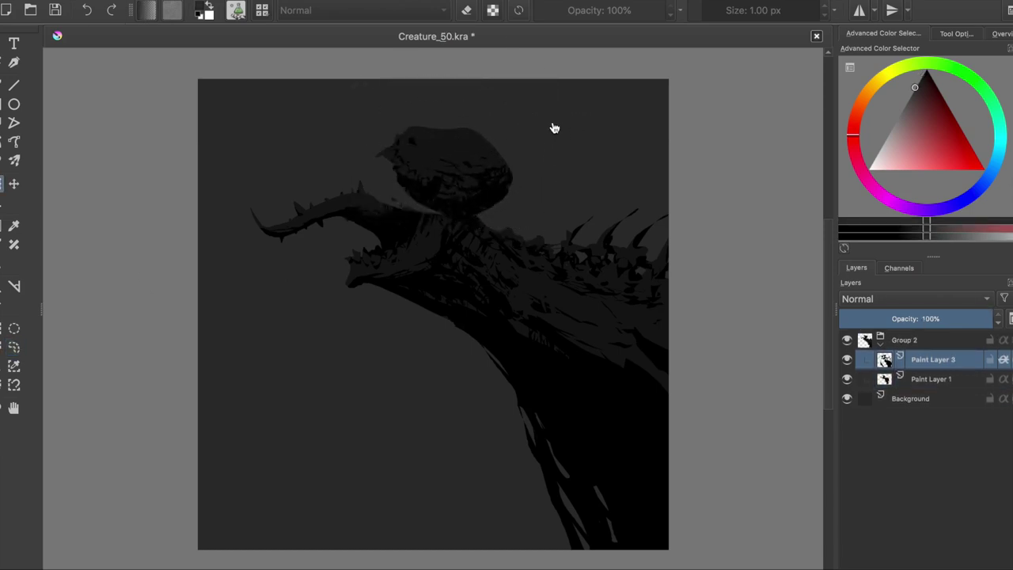
key("m")
key("Page_Down")
key("e")
key("Page_Up")
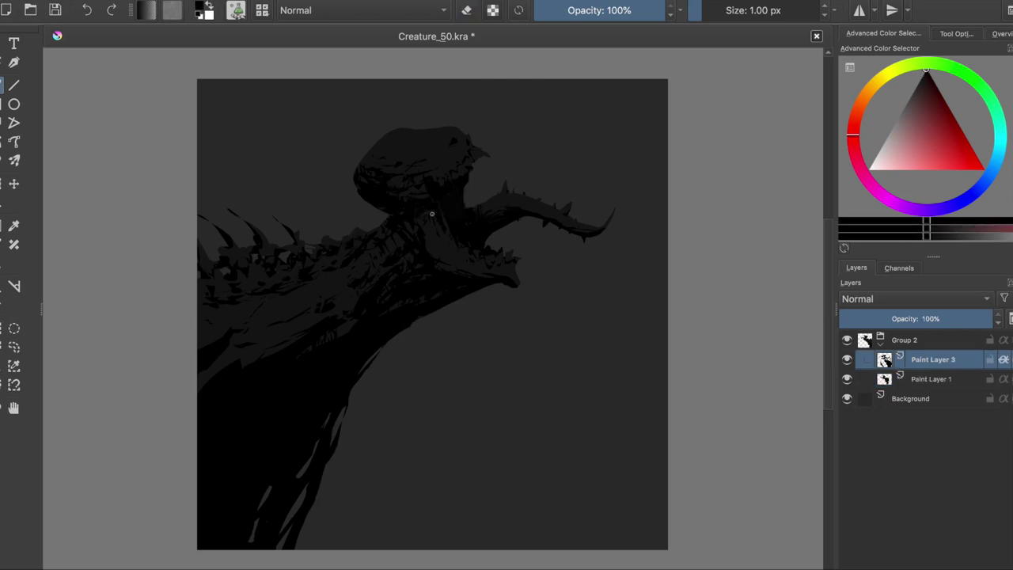
Check the silhouette in mirrored and normal views, saving the painting between checks
key("Page_Down")
key("m")
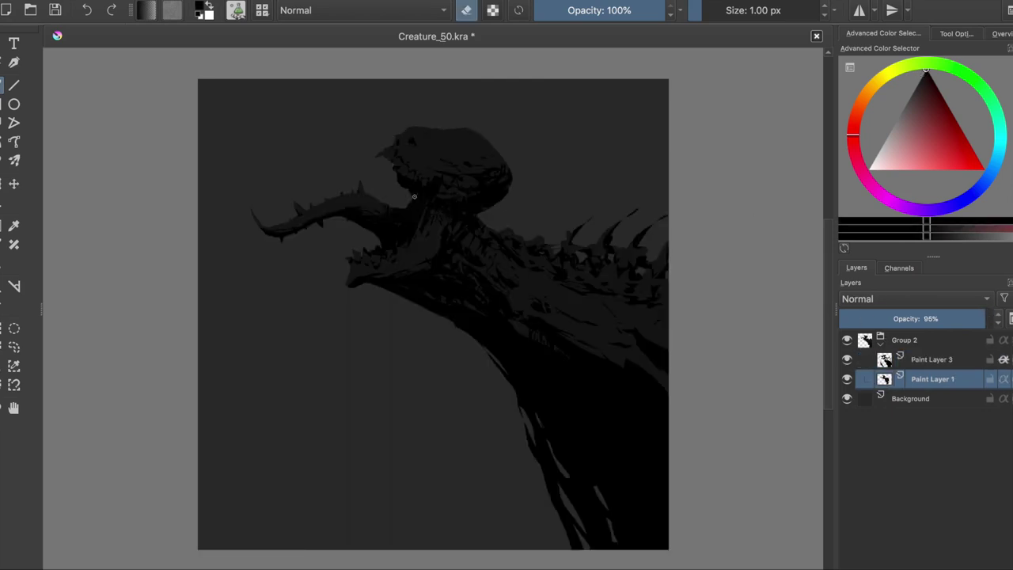
key("e")
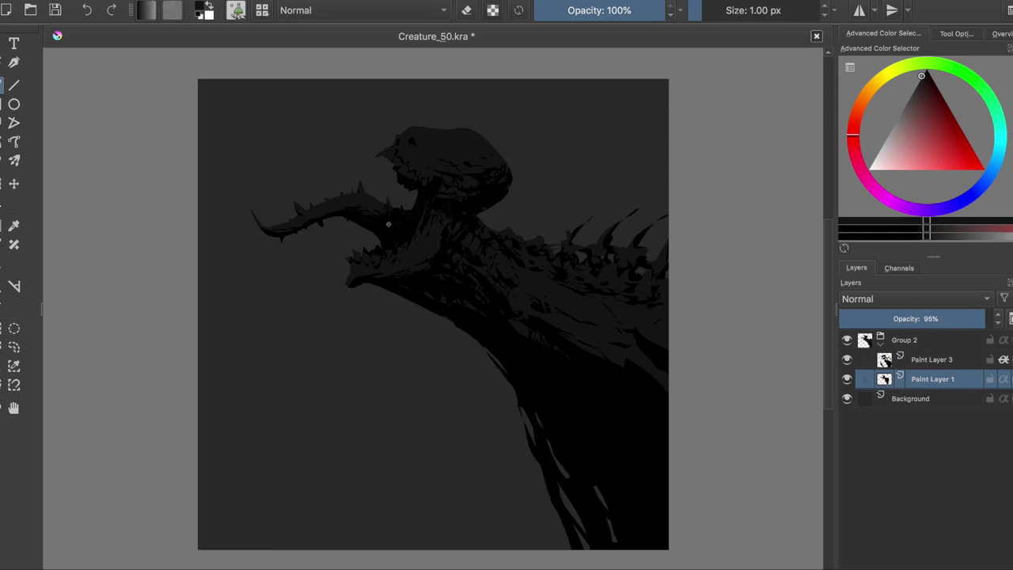
key("m")
key("m")
key("ctrl+s")
key("m")
key("Page_Up")
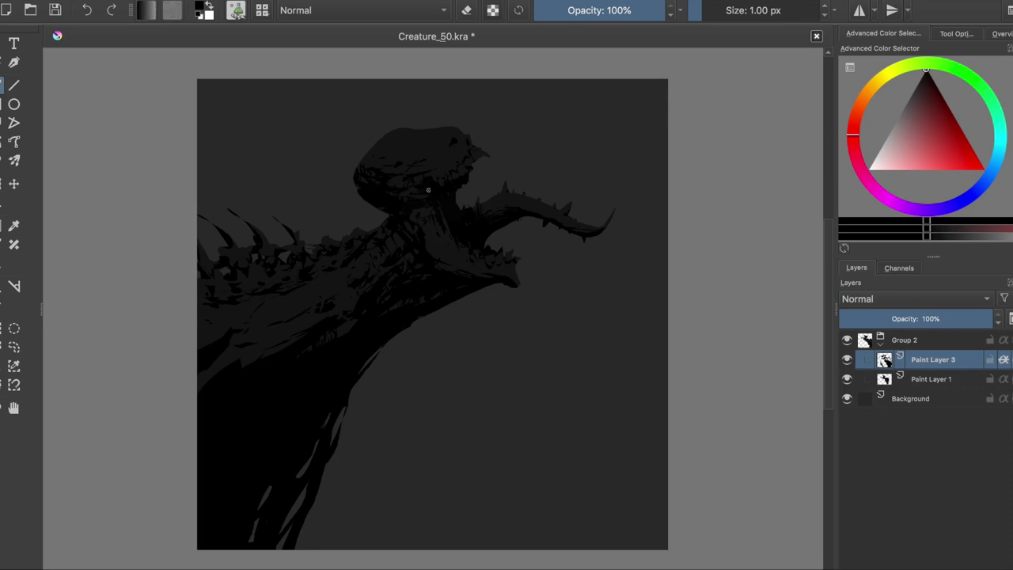
key("e")
key("e")
key("e")
key("e")
key("m")
key("ctrl+s")
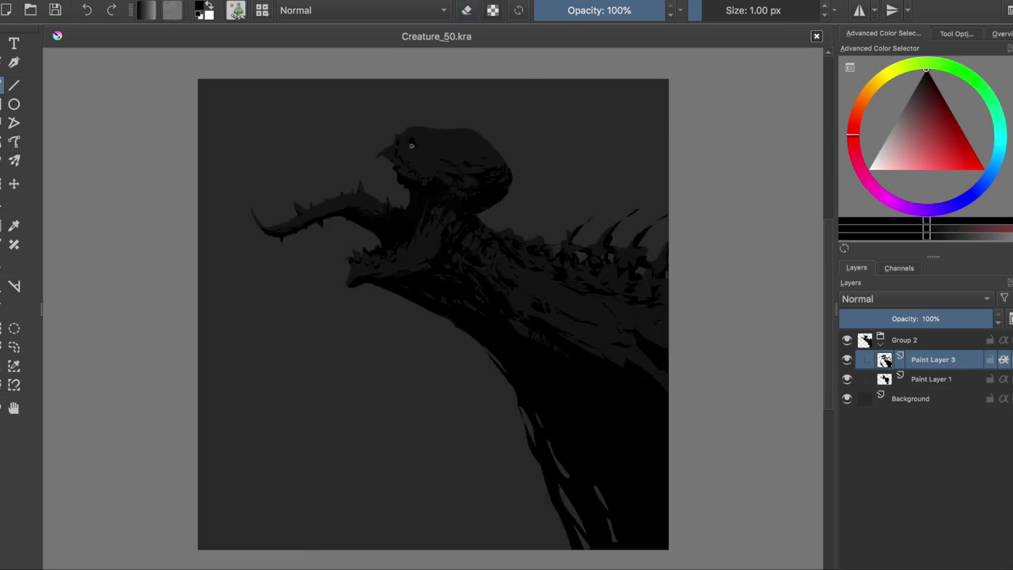
key("m")
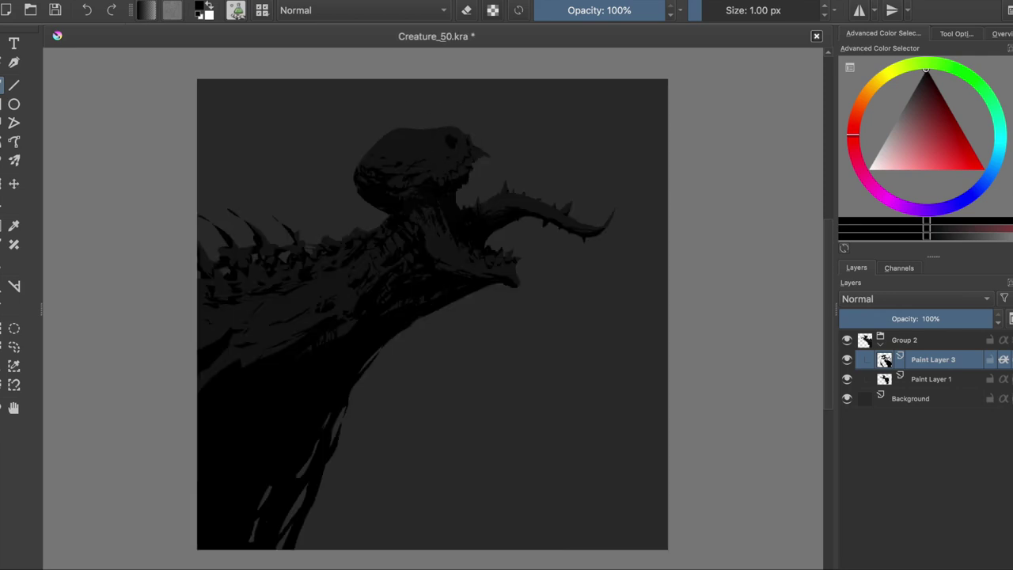
key("m")
key("ctrl+s")
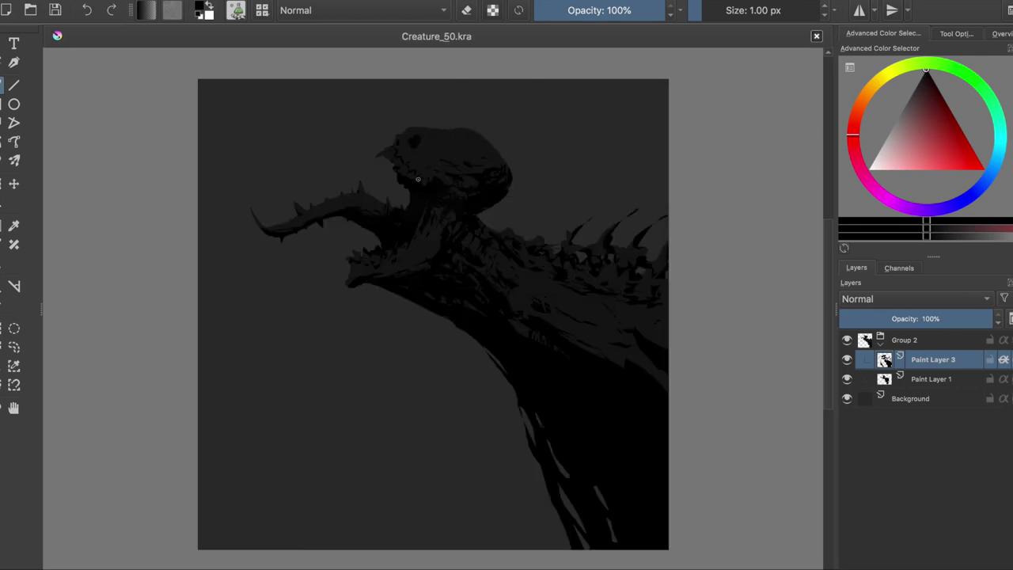
key("m")
key("ctrl+s")
Erase the spiky shapes along the lower neck on Paint Layer 1
key("Page_Down")
key("m")
key("m")
key("e")
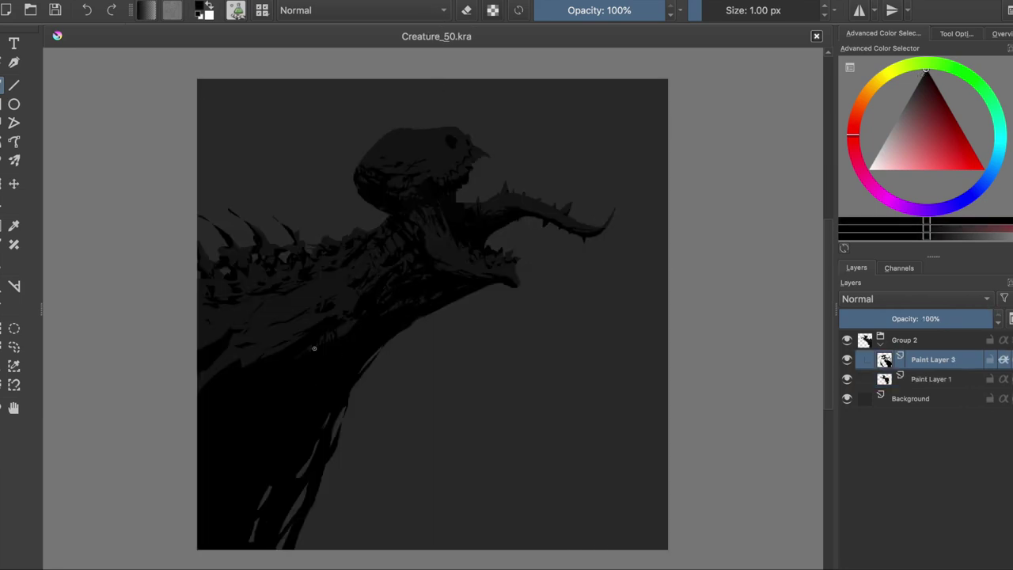
mouse_move(314, 350)
left_mouse_down()
mouse_move(375, 375)
mouse_move(323, 380)
mouse_move(224, 540)
mouse_move(298, 372)
mouse_move(262, 400)
left_mouse_up()
Brush dark rib stripes over the lower neck, with a stroke along their right edge
key("e")
mouse_move(291, 369)
left_mouse_down()
mouse_move(228, 477)
mouse_move(199, 481)
left_mouse_up()
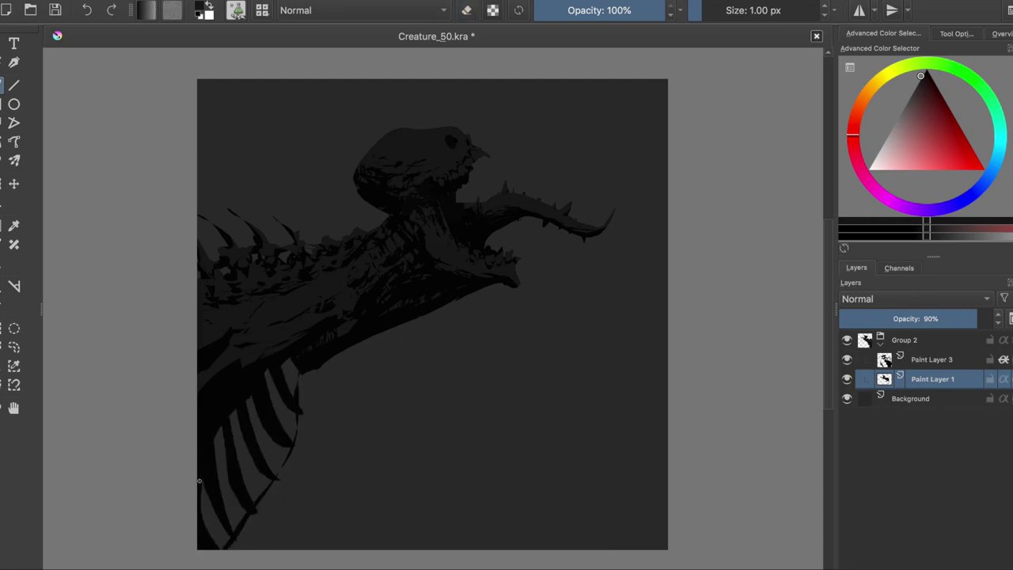
left_click_drag(307, 371, 251, 502)
key("m")
key("m")
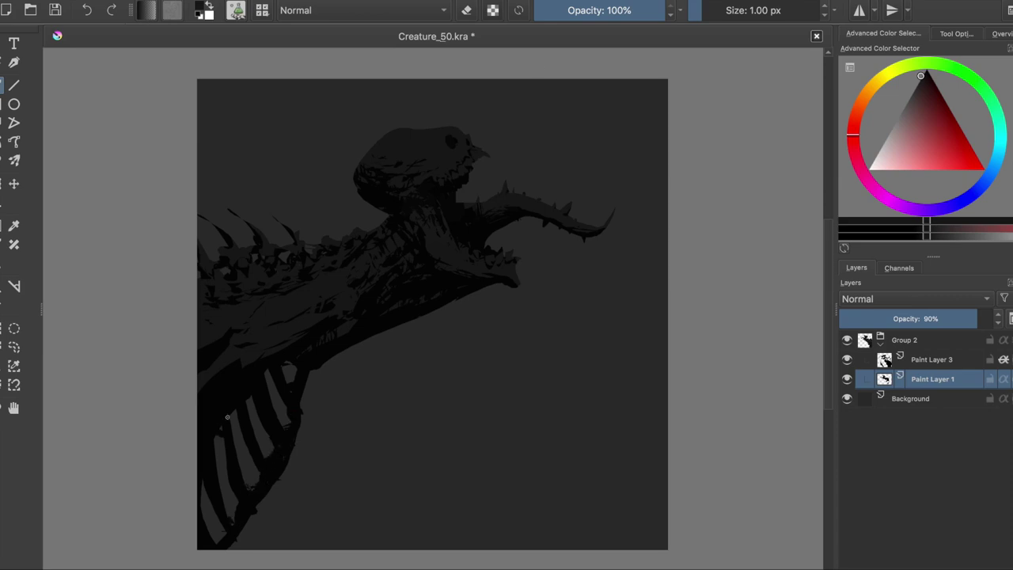
Check the ribs in the mirrored view and save the painting
key("e")
key("Page_Up")
key("e")
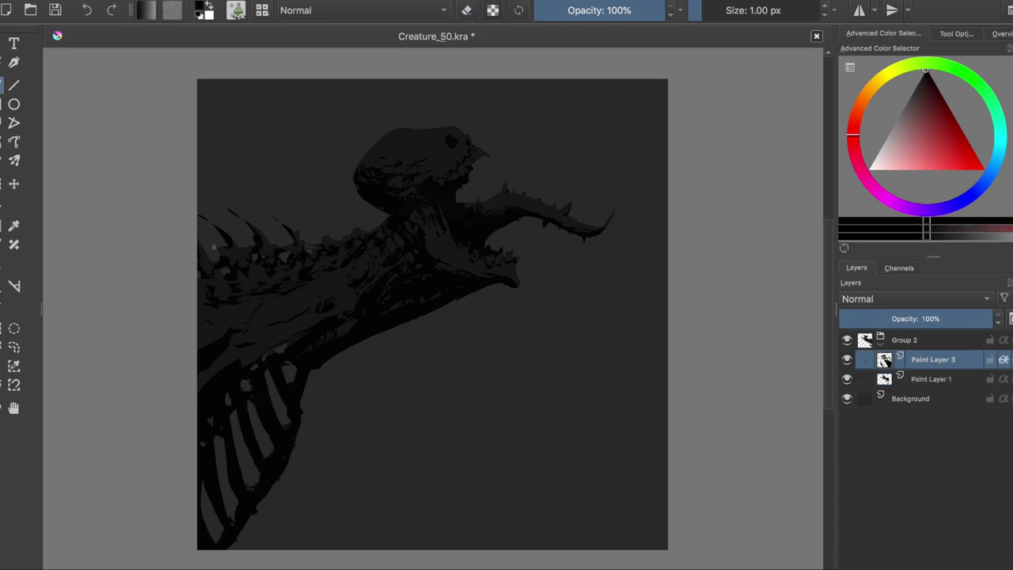
key("m")
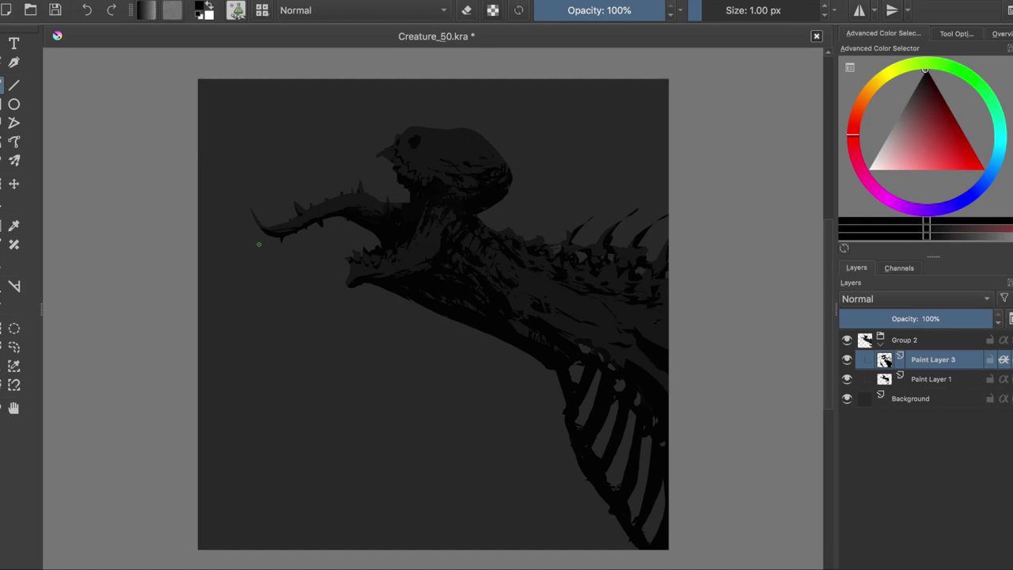
key("ctrl+s")
key("Page_Down")
Add more dark strokes over the ribs and erase gaps between them, then save
left_click_drag(572, 404, 590, 491)
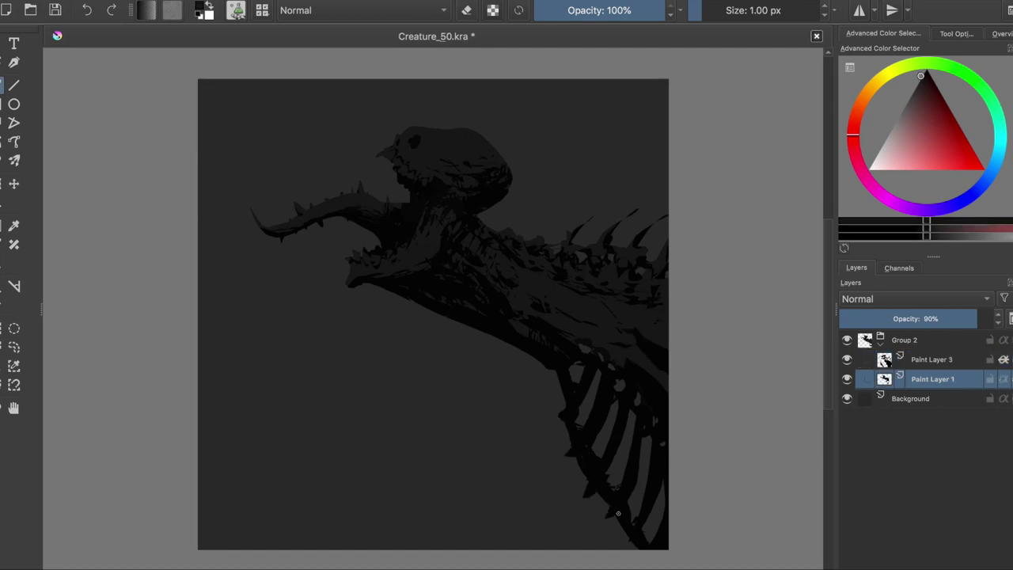
key("m")
left_click_drag(257, 435, 229, 487)
left_click_drag(222, 443, 233, 491)
key("e")
left_click_drag(253, 443, 280, 390)
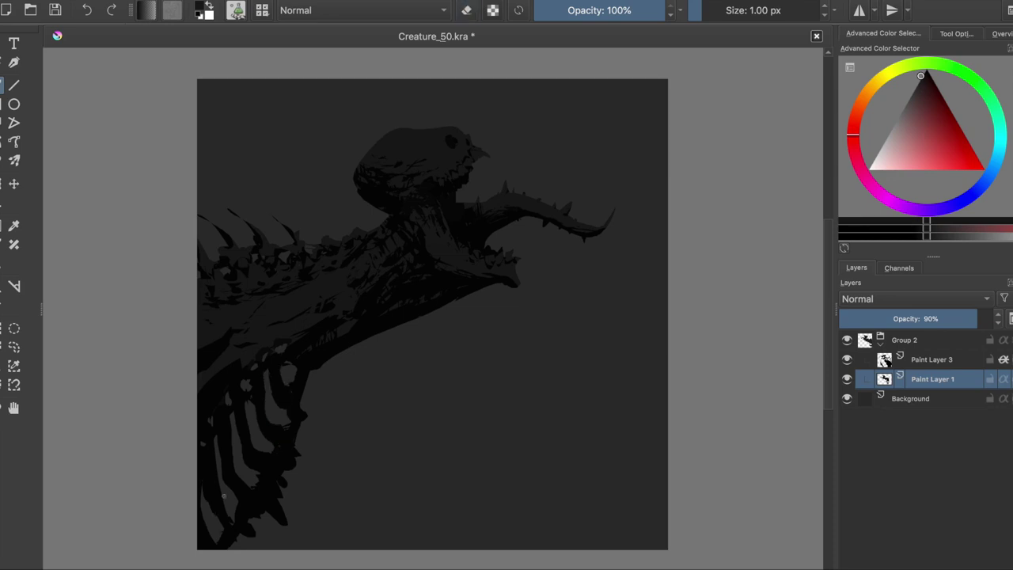
key("ctrl+s")
key("m")
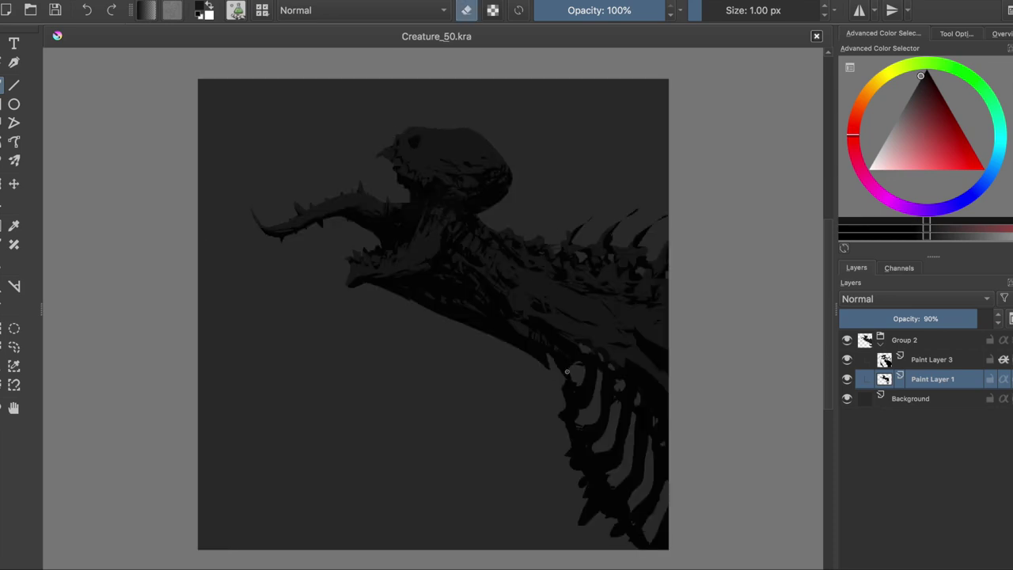
Paint another dark stroke near the ribs and save the painting
key("e")
left_click_drag(556, 372, 567, 400)
left_click(885, 358)
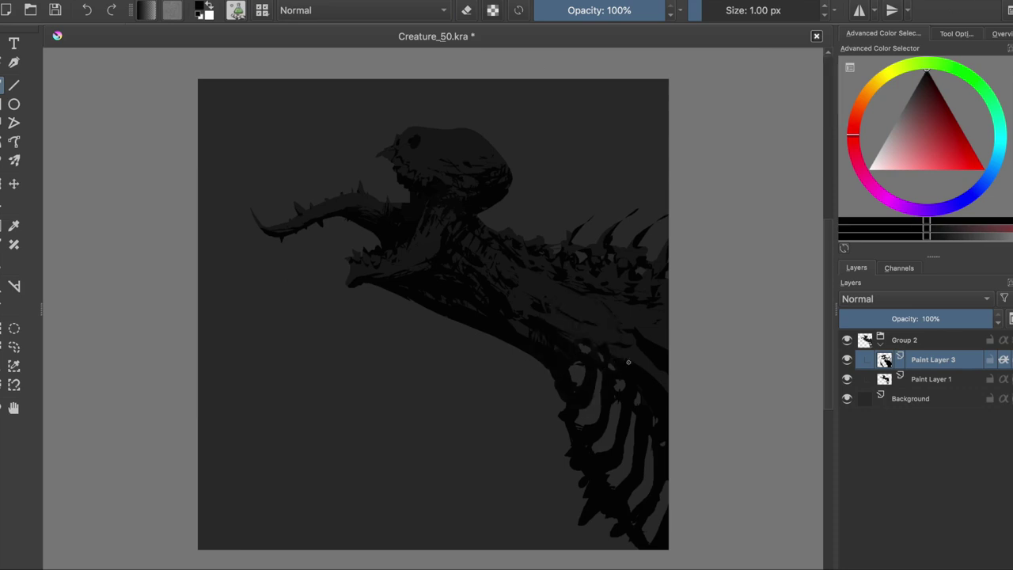
key("e")
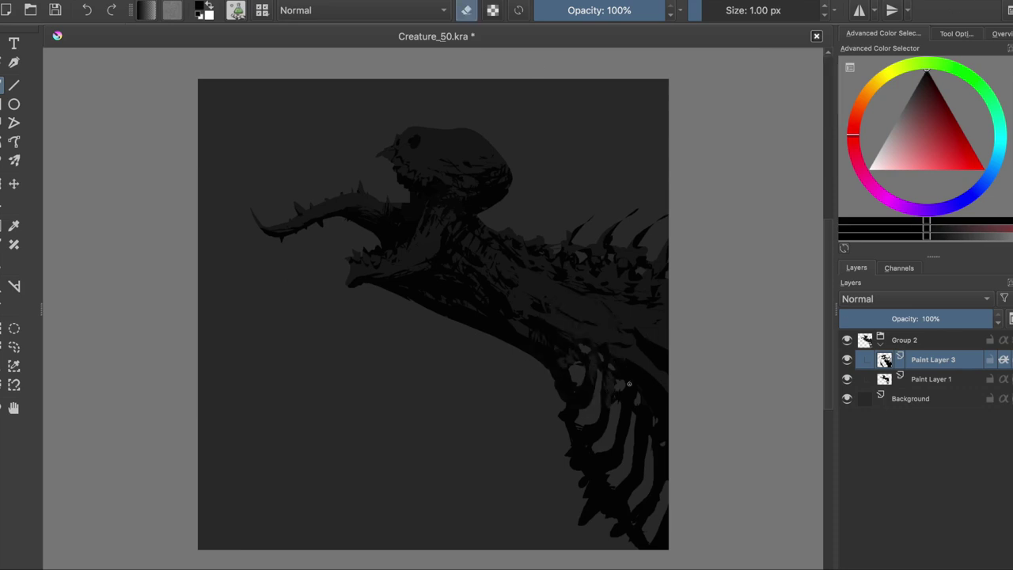
key("m")
key("e")
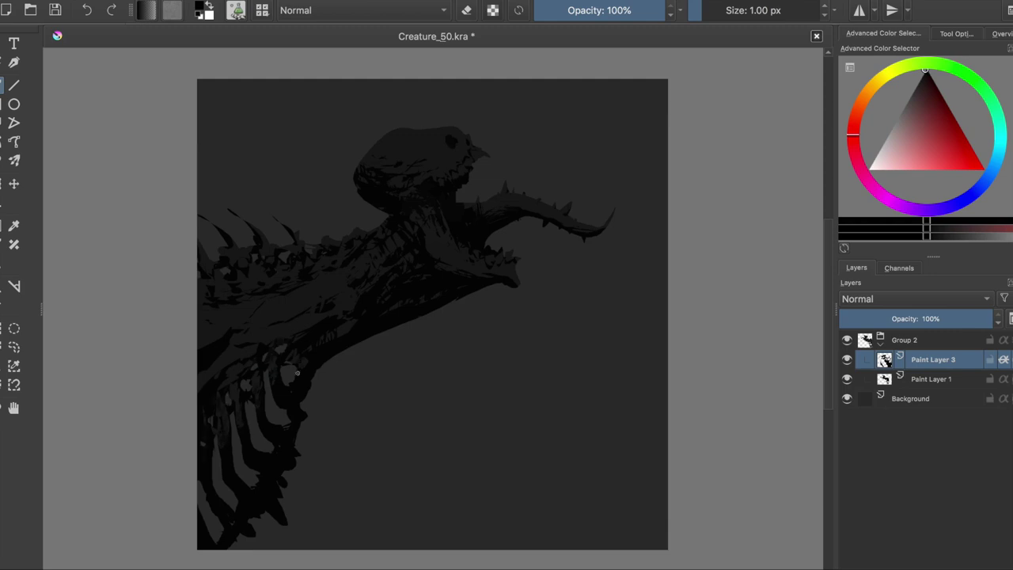
key("ctrl+s")
left_click(931, 379)
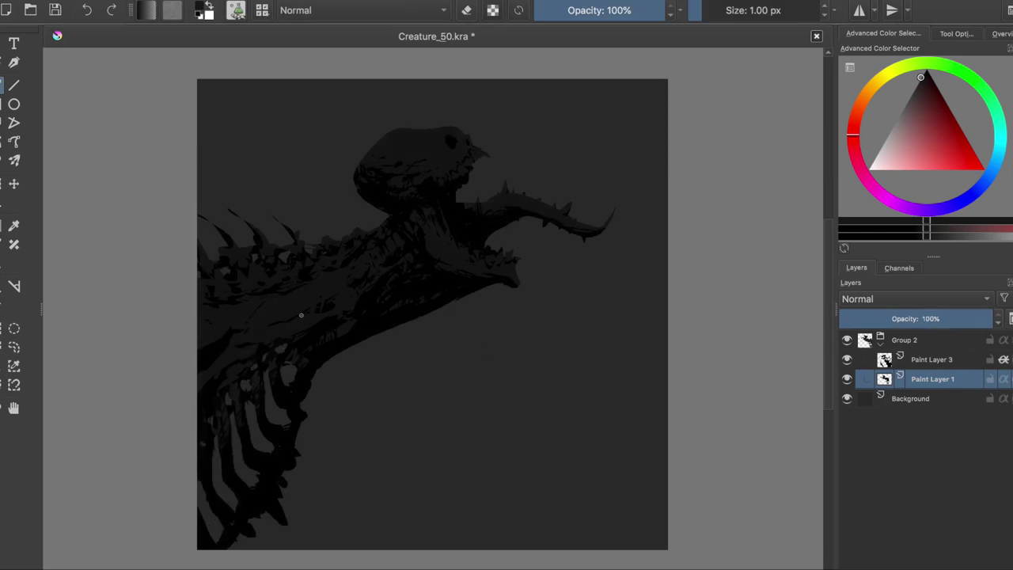
Fill the lower-left rib area dark, then erase lighter stripes into the ribs on Paint Layer 3
left_click_drag(229, 399, 290, 444)
key("Page_Up")
key("e")
mouse_move(297, 372)
left_mouse_down()
mouse_move(289, 416)
mouse_move(267, 417)
mouse_move(226, 499)
left_mouse_up()
left_click_drag(238, 440, 204, 518)
Erase more stripes across the lower ribs, check them in mirrored view, and save
key("e")
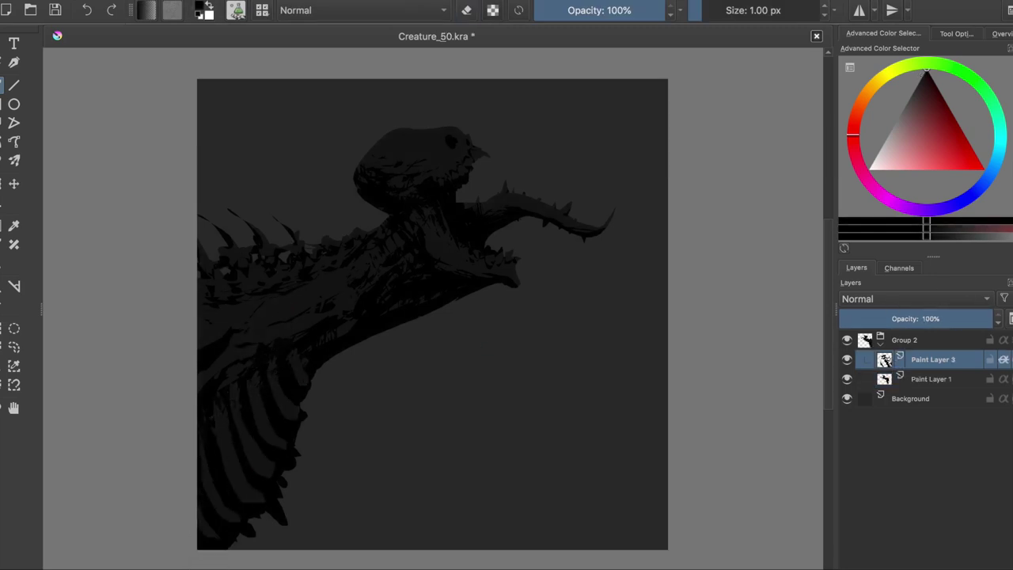
key("e")
mouse_move(297, 388)
left_mouse_down()
mouse_move(275, 468)
mouse_move(239, 516)
left_mouse_up()
key("m")
key("m")
key("e")
key("ctrl+s")
Paint a darker stroke across the ribs, then reshape the back spikes on Paint Layer 1
left_click_drag(263, 396, 271, 451)
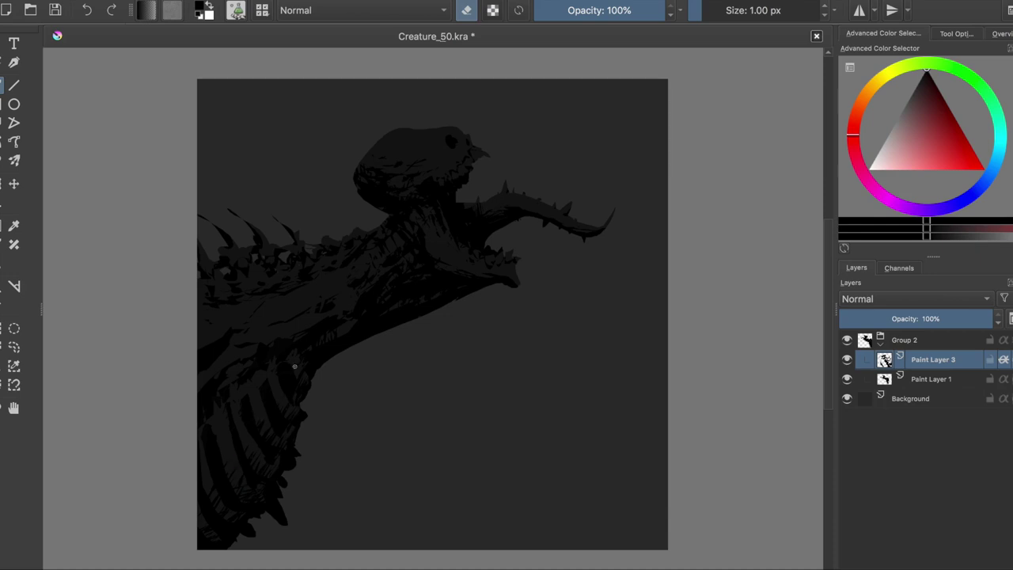
key("ctrl+s")
key("m")
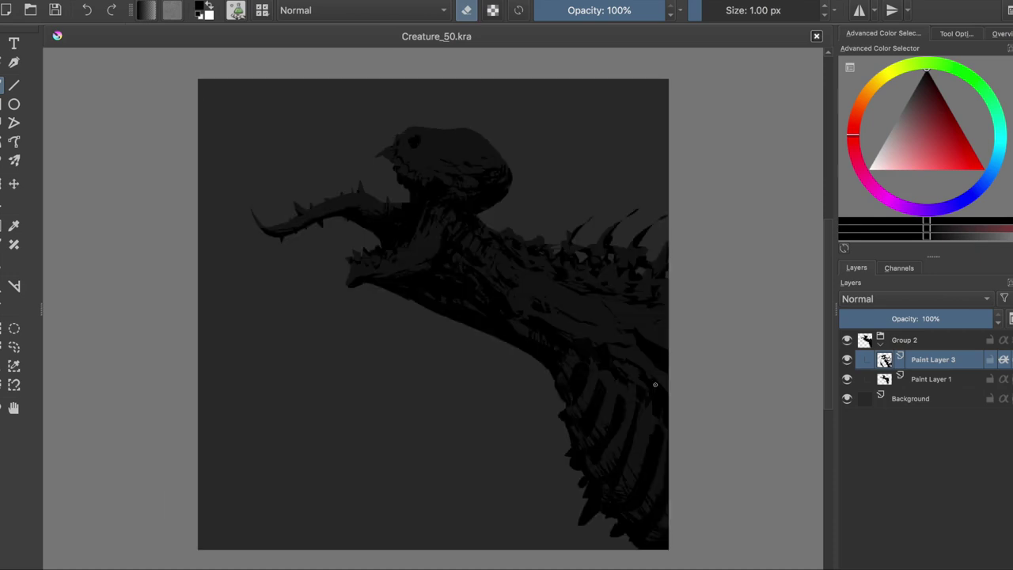
key("Page_Down")
left_click_drag(633, 222, 575, 226)
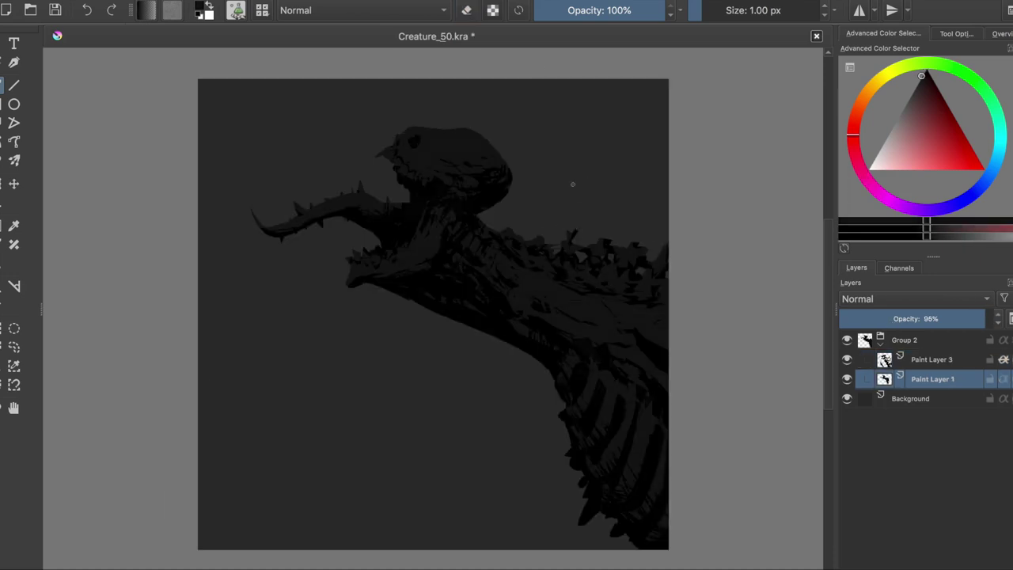
left_click_drag(538, 243, 608, 238)
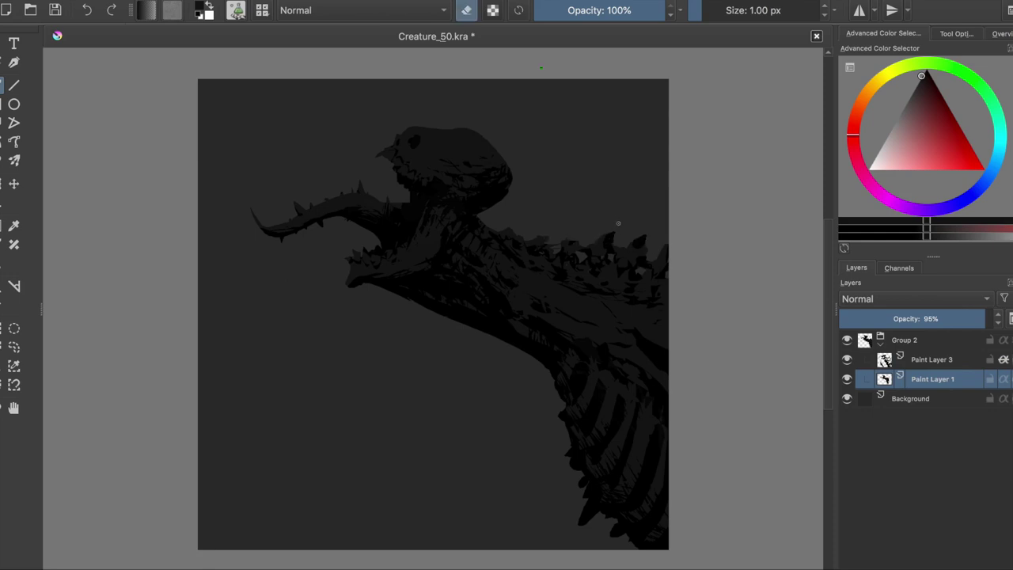
Mirror the view, save, and repaint the back spikes on Paint Layer 1
key("Page_Up")
key("e")
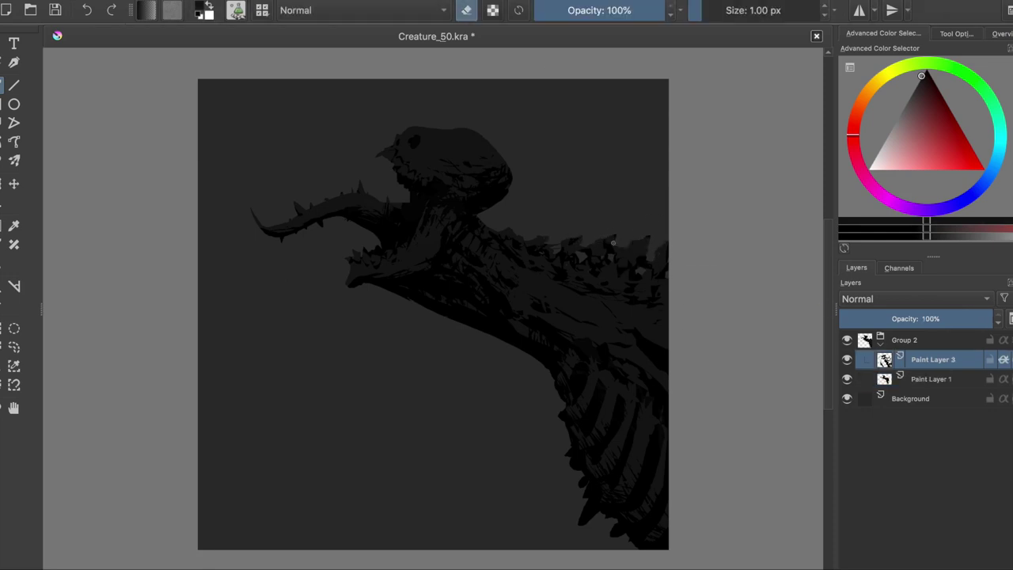
key("m")
key("ctrl+s")
key("Page_Down")
left_click_drag(225, 272, 325, 251)
key("Page_Up")
key("e")
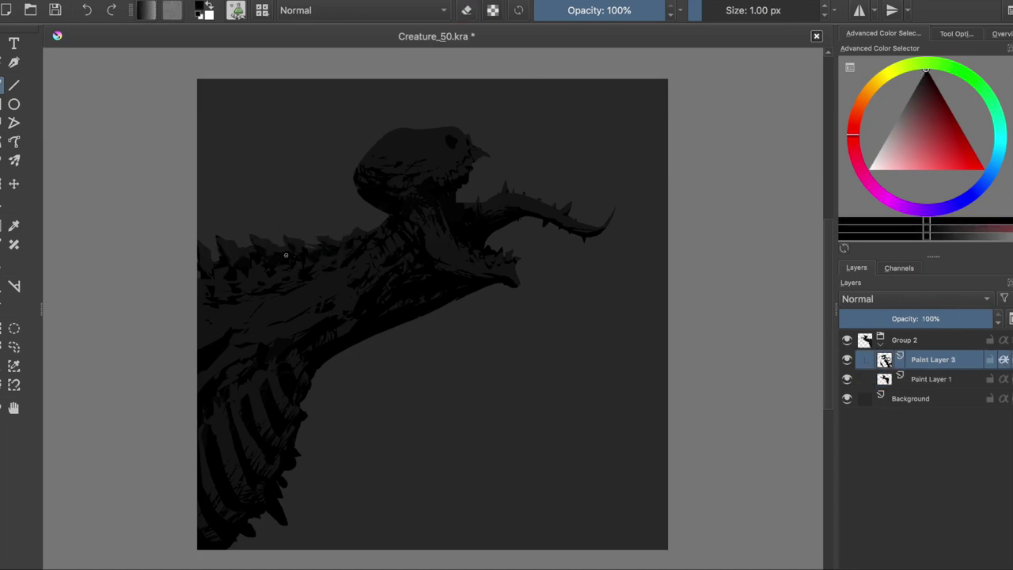
key("Page_Down")
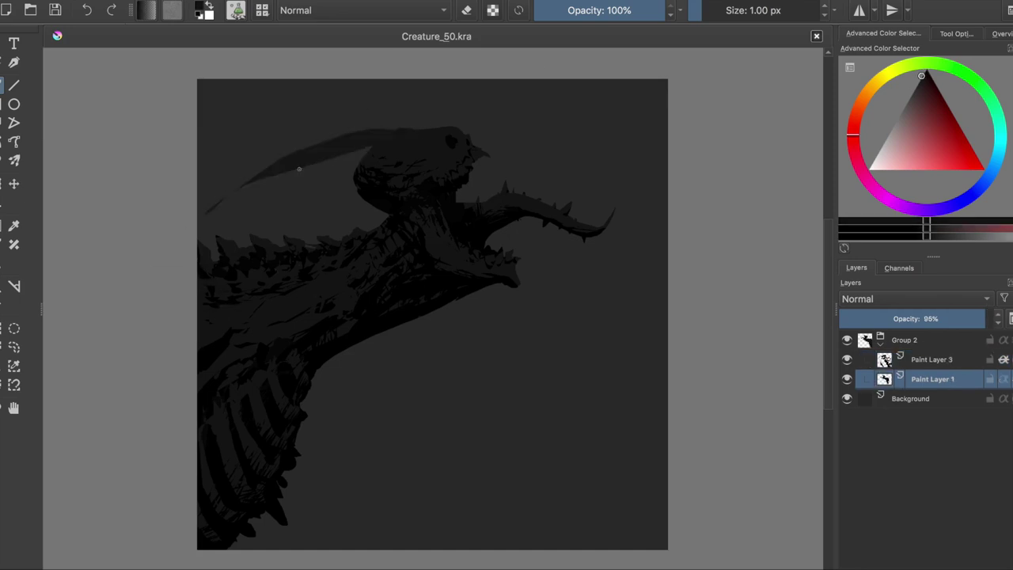
Try a crest and horn shapes on the head, undoing both attempts
left_click_drag(416, 129, 204, 206)
key("ctrl+z")
key("m")
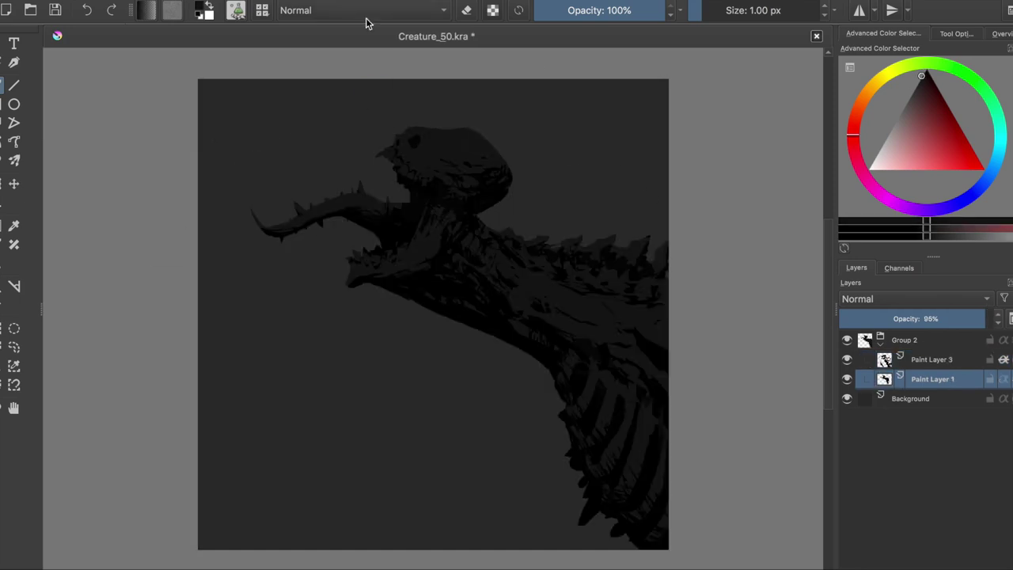
left_click_drag(550, 125, 573, 174)
key("ctrl+z")
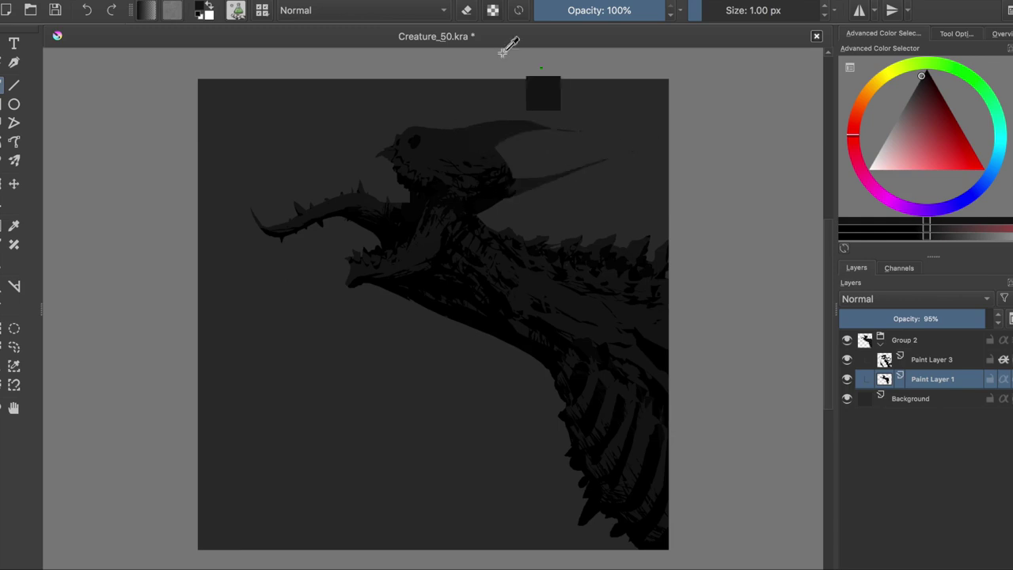
key("m")
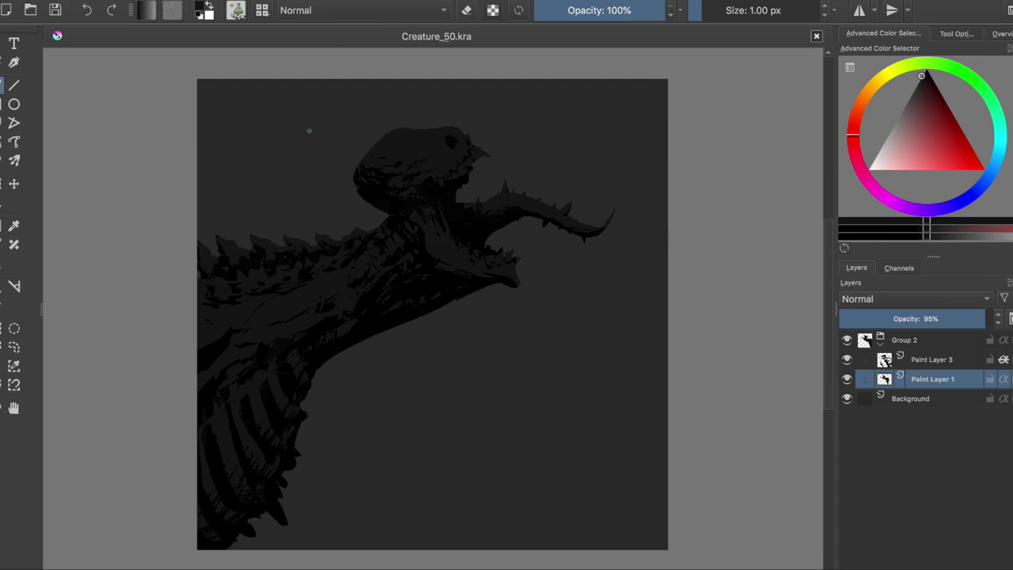
Try a tapered stroke, a rising spike and claw fingers below the jaw, then undo them
left_click_drag(269, 546, 459, 383)
key("ctrl+z")
mouse_move(281, 548)
left_mouse_down()
mouse_move(467, 353)
mouse_move(527, 422)
mouse_move(429, 549)
left_mouse_up()
key("ctrl+z")
left_click_drag(482, 457, 551, 423)
left_click_drag(534, 385, 542, 333)
key("e")
mouse_move(541, 387)
left_mouse_down()
mouse_move(593, 308)
mouse_move(627, 328)
left_mouse_up()
left_click_drag(621, 378, 586, 320)
key("ctrl+z")
key("ctrl+z")
key("ctrl+z")
key("ctrl+z")
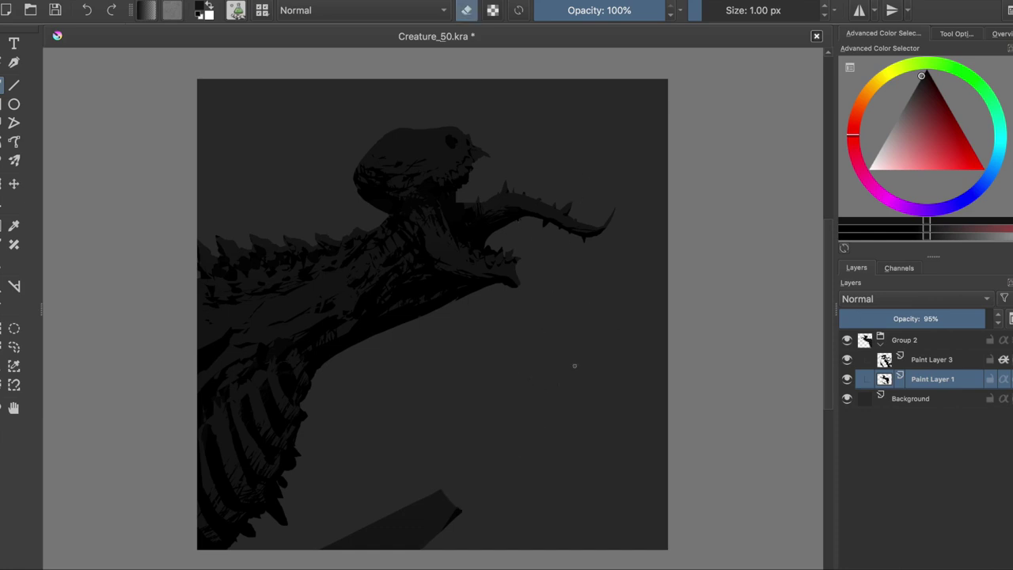
Try a blocky wedge tip with finger strokes, check it mirrored, and undo the light strokes
left_click_drag(441, 476, 463, 495)
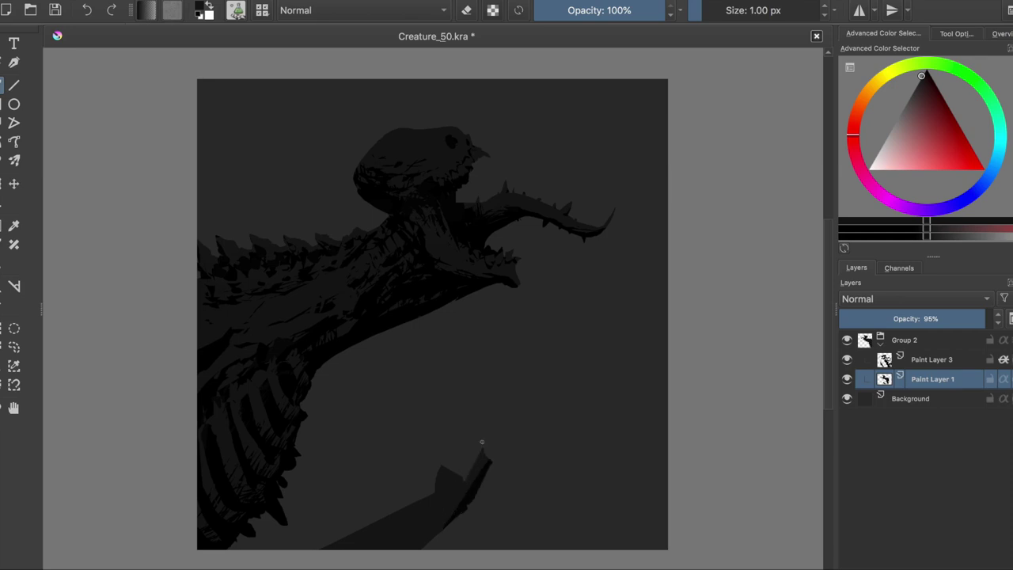
left_click_drag(492, 461, 475, 427)
left_click_drag(433, 475, 499, 340)
left_click_drag(467, 431, 523, 365)
left_click_drag(491, 465, 518, 421)
key("m")
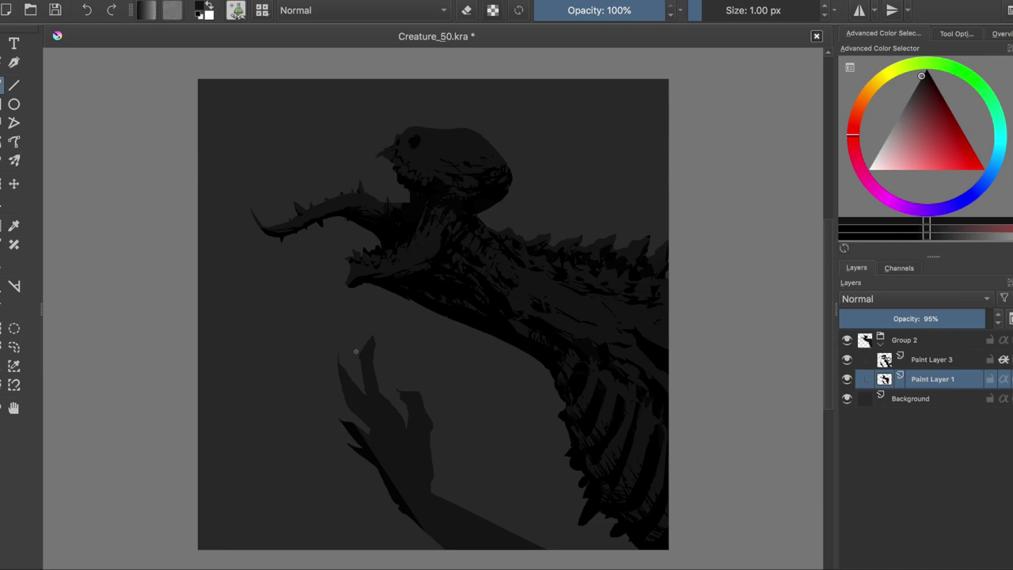
key("ctrl+z")
Check the mirrored silhouette, save the painting, and make Paint Layer 3 active
key("e")
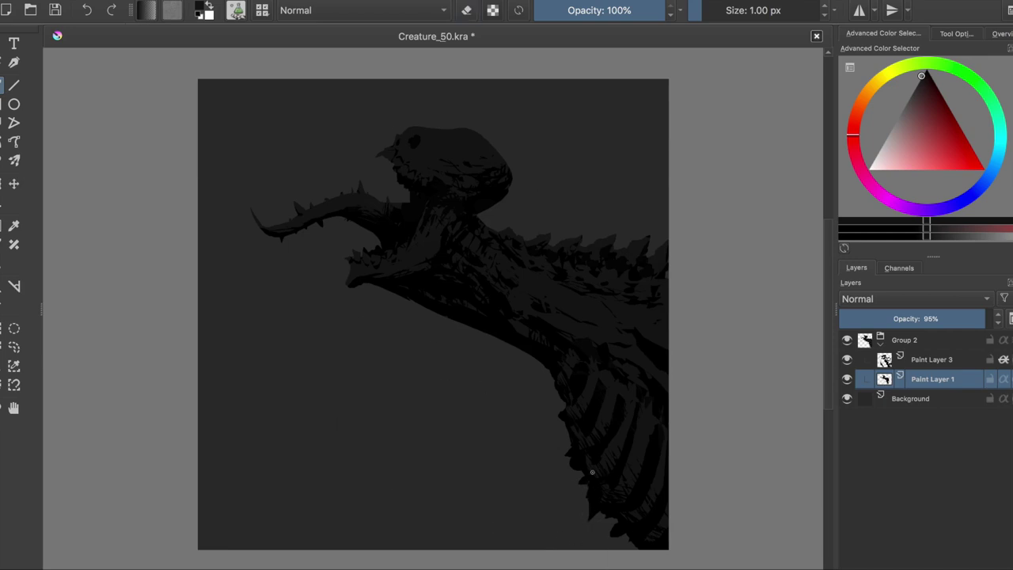
key("m")
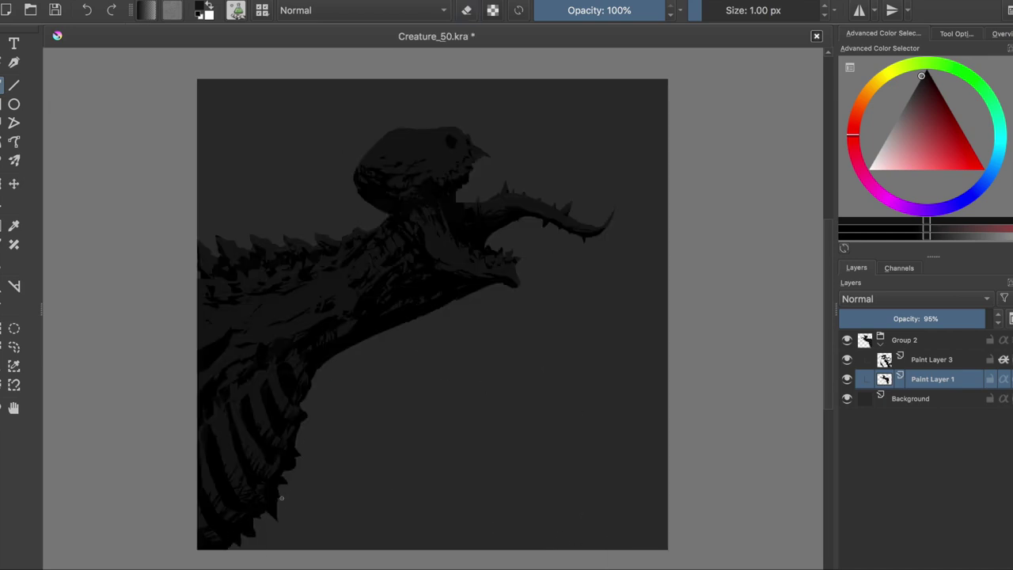
key("m")
key("e")
key("e")
key("ctrl+s")
key("m")
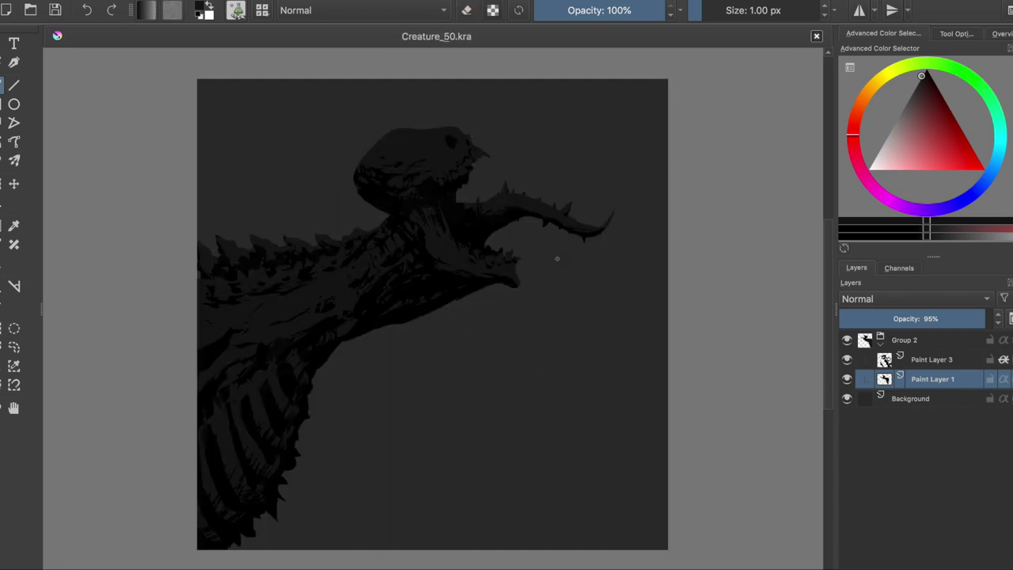
key("Page_Up")
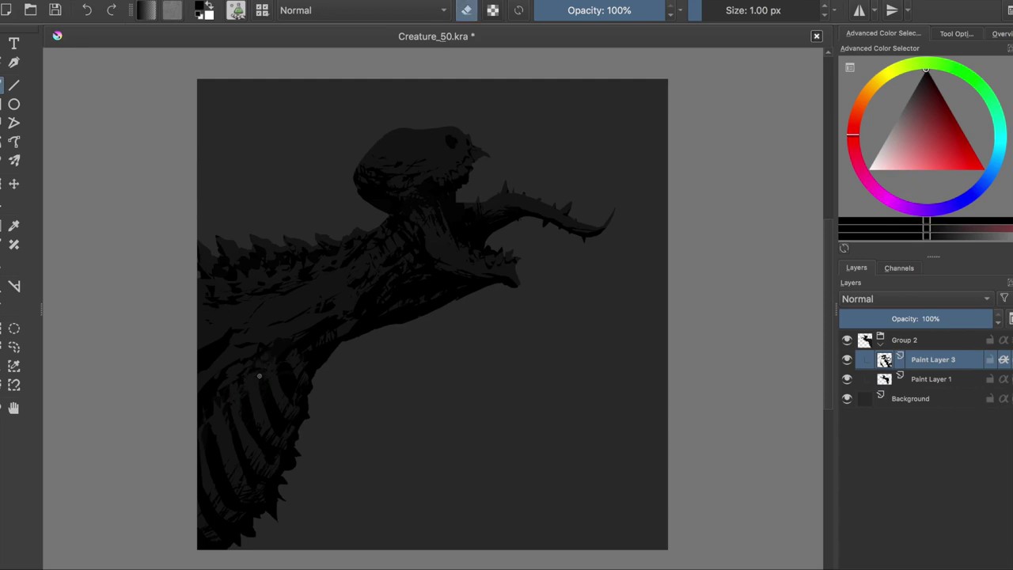
Paint small debris specks near the creature's jaw on Paint Layer 1
key("e")
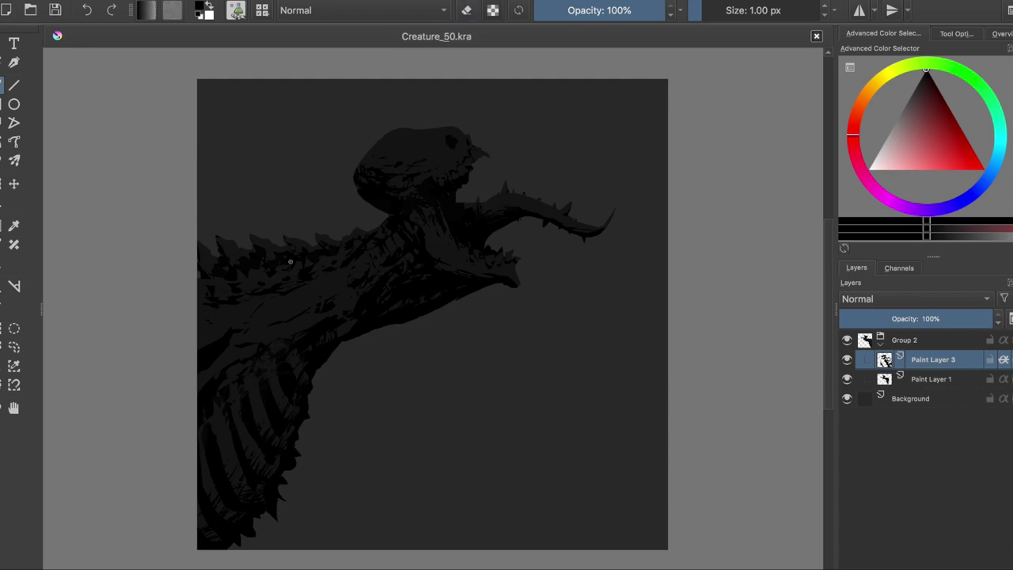
key("m")
key("Page_Down")
left_click_drag(348, 169, 315, 161)
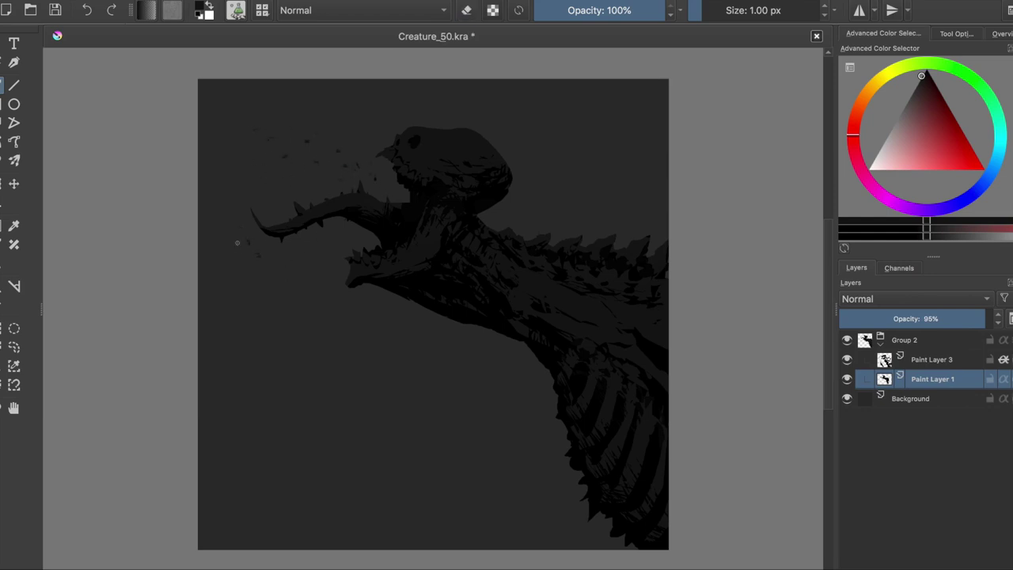
Darken the creature's lower neck with a stroke on Paint Layer 3
key("m")
key("ctrl+z")
key("Page_Up")
left_click_drag(228, 362, 252, 334)
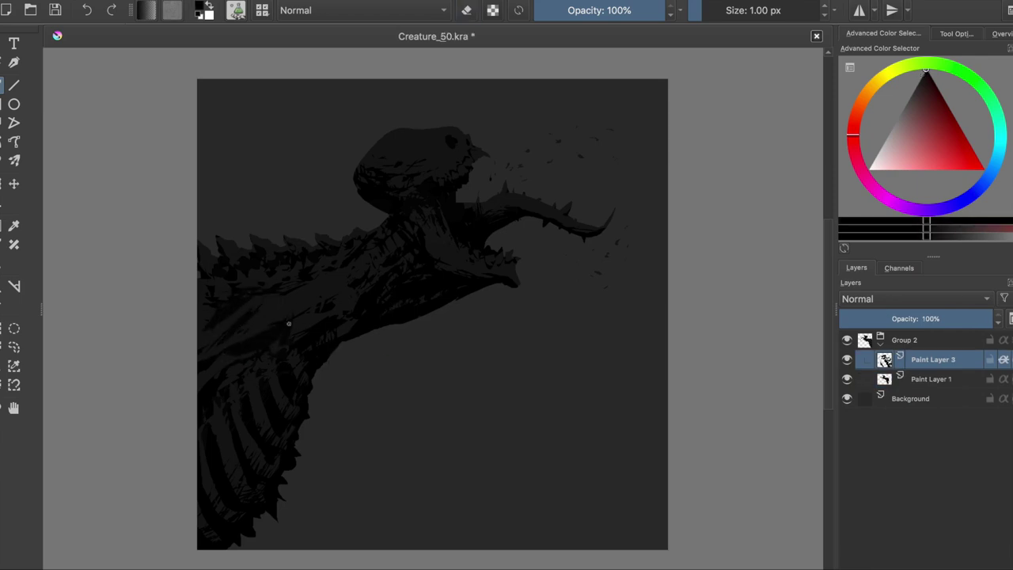
key("e")
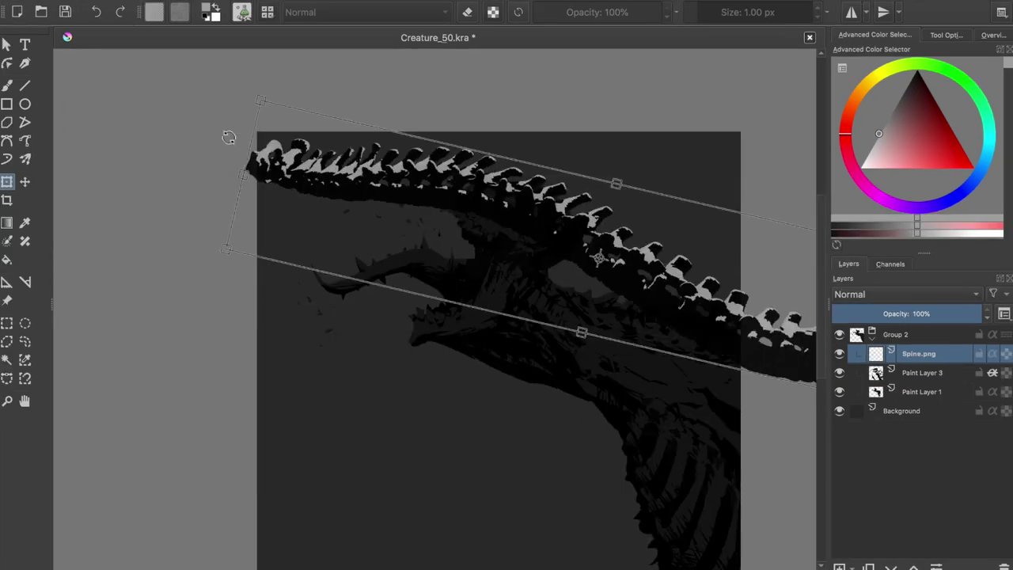
Rotate the Spine.png image to follow the neck and commit it in place
left_click_drag(229, 138, 547, 150)
mouse_move(525, 284)
left_mouse_down()
mouse_move(375, 227)
mouse_move(391, 182)
left_mouse_up()
key("Return")
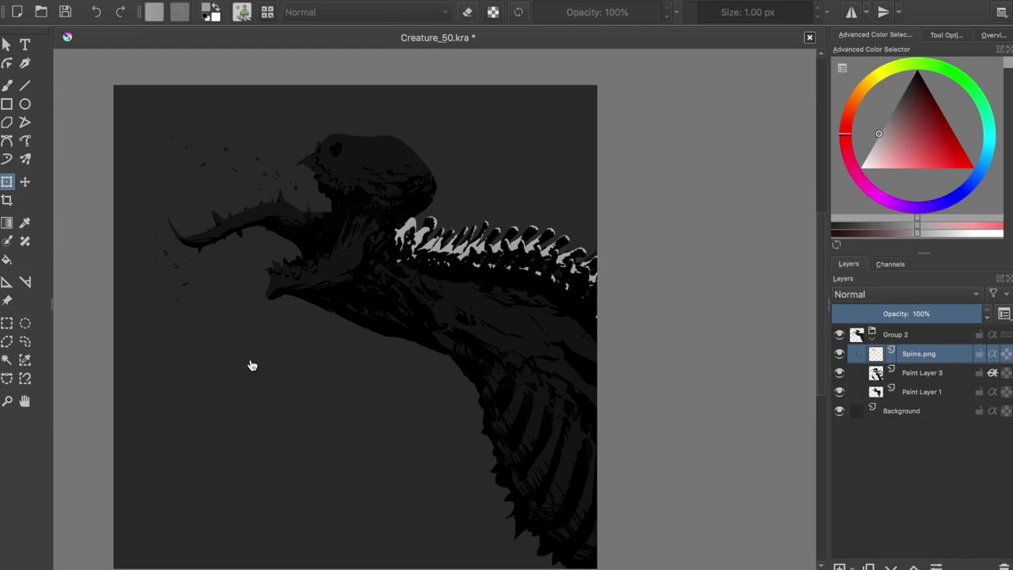
scroll(552, 328, "up", 2)
Select the spine with Contiguous Selection at fuzziness 12, then clear the selection
key("w")
left_click(382, 213)
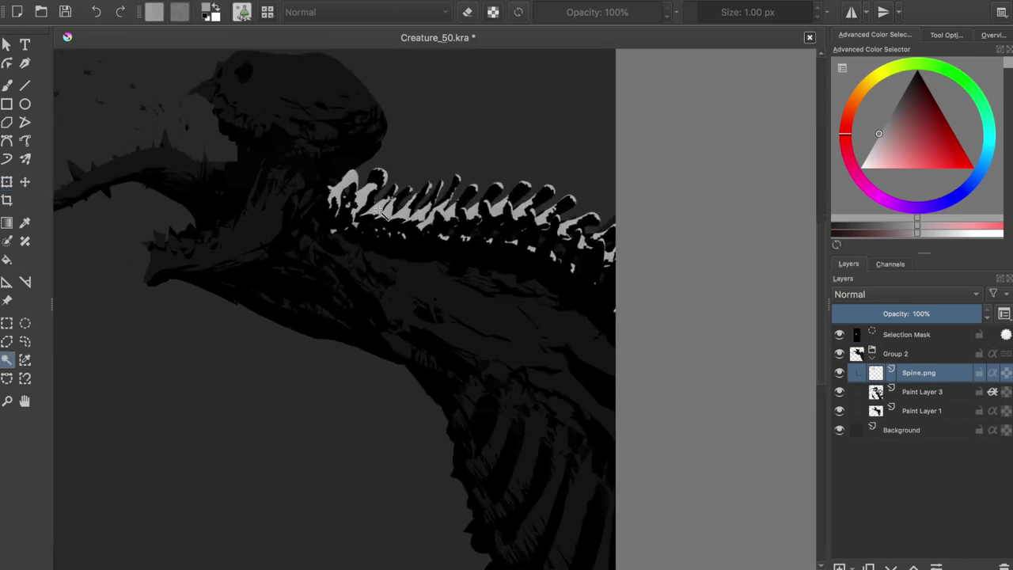
left_click(945, 35)
left_click(497, 224)
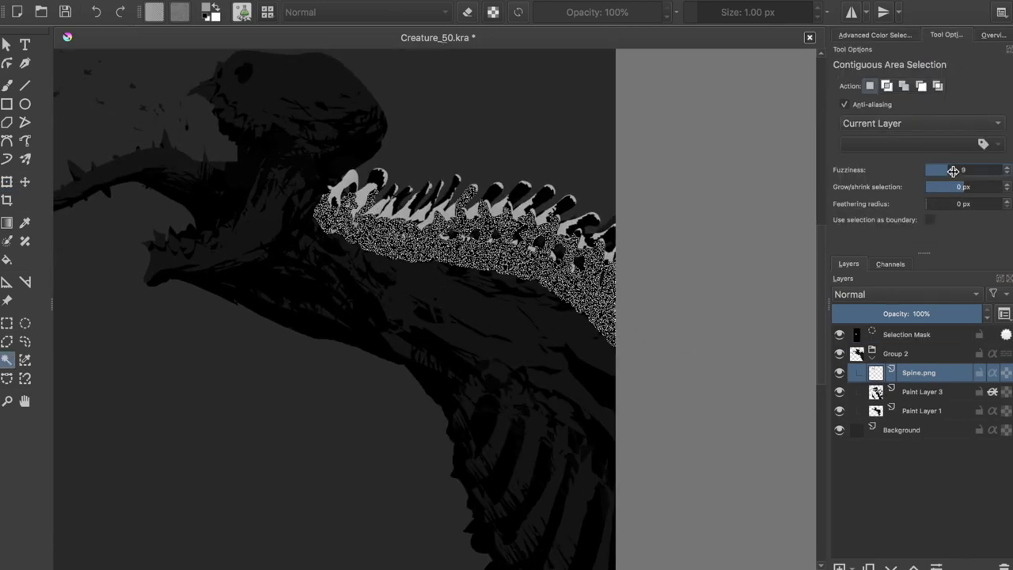
scroll(307, 172, "up", 1)
key("ctrl+shift+a")
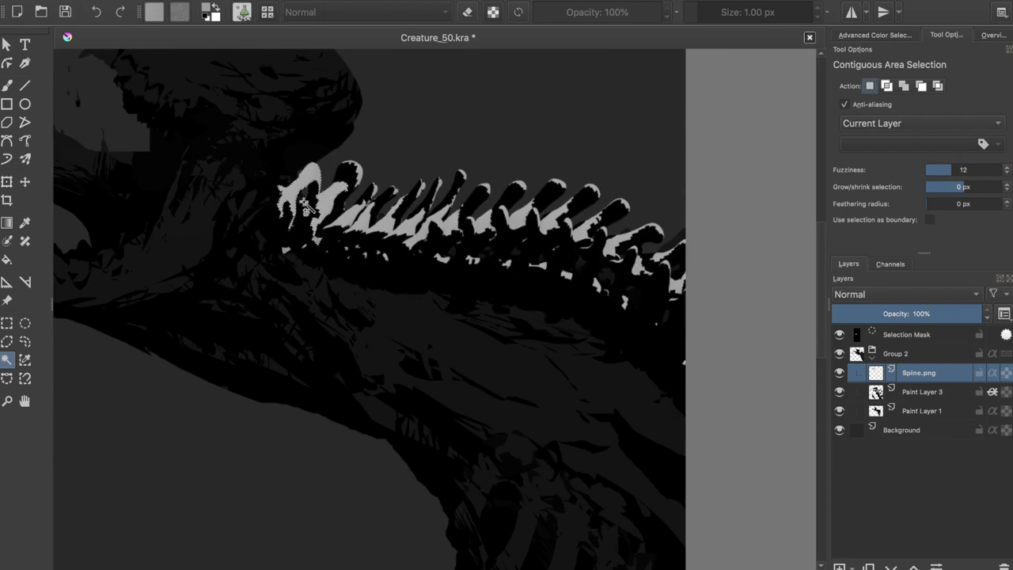
scroll(316, 206, "up", 1)
scroll(324, 260, "down", 2)
scroll(362, 240, "up", 1)
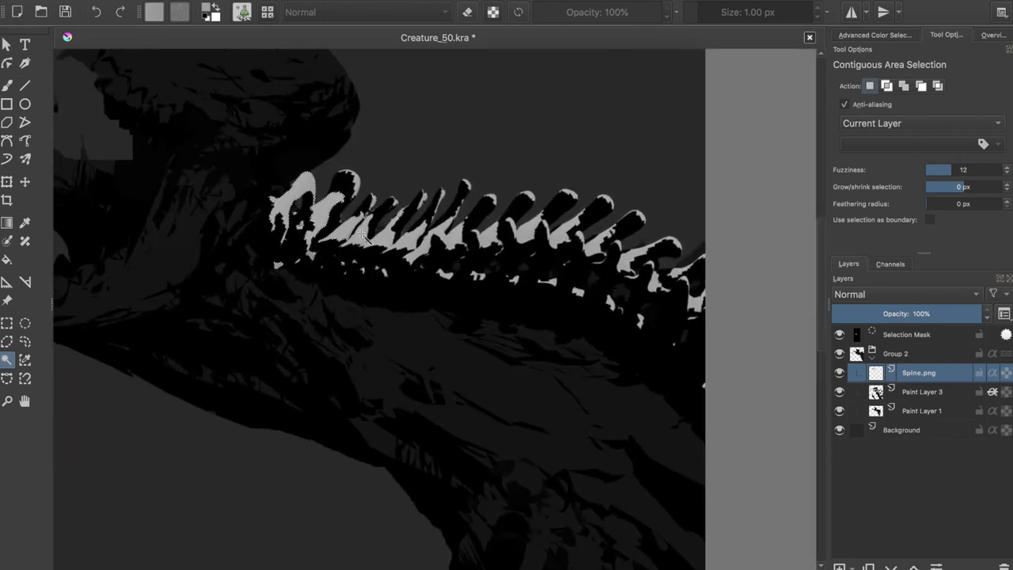
scroll(363, 235, "down", 2)
scroll(363, 236, "down", 2)
Duplicate the spine layer and move Spine.png below Paint Layer 1
key("ctrl+Page_Down")
key("ctrl+Page_Down")
key("ctrl+j")
key("ctrl+Page_Down")
left_click(937, 391)
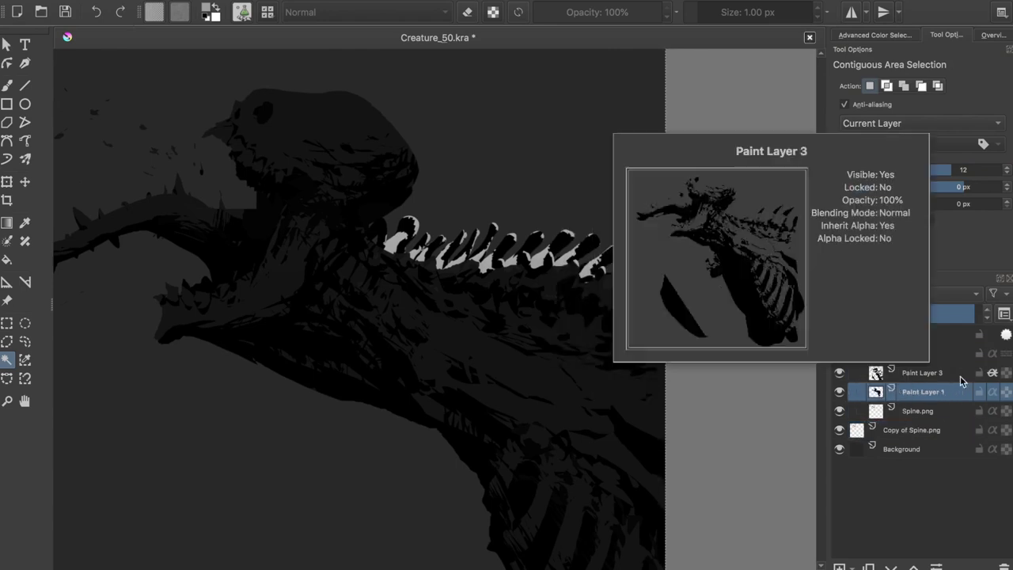
left_click(851, 430)
key("ctrl+Page_Down")
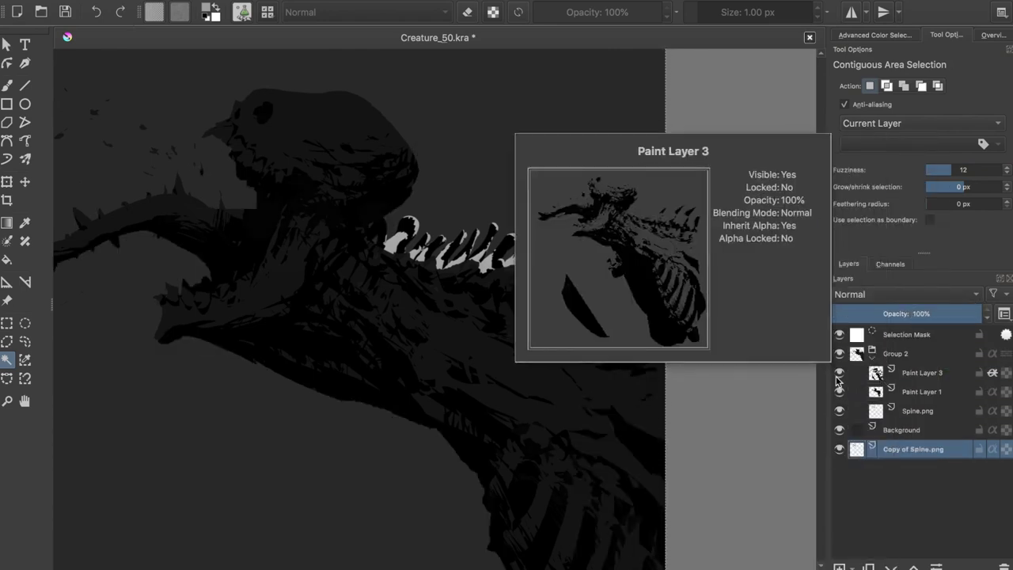
Move Copy of Spine.png to the top of Group 2 and select its spine shape
left_click(839, 353)
left_click(839, 353)
left_click_drag(860, 430, 868, 353)
left_click_drag(918, 410, 871, 353)
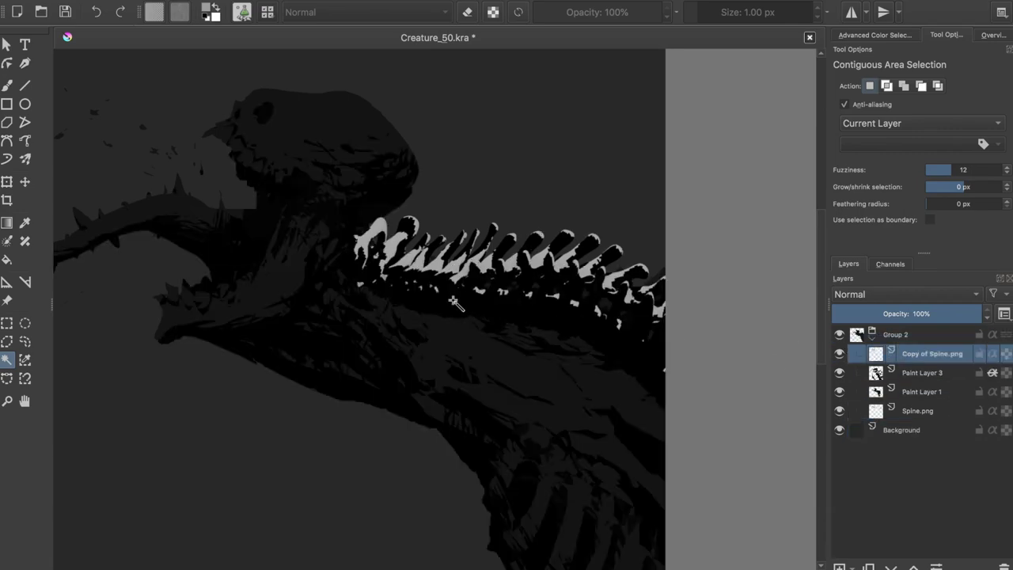
left_click(453, 301)
scroll(454, 302, "up", 3)
scroll(554, 317, "down", 2)
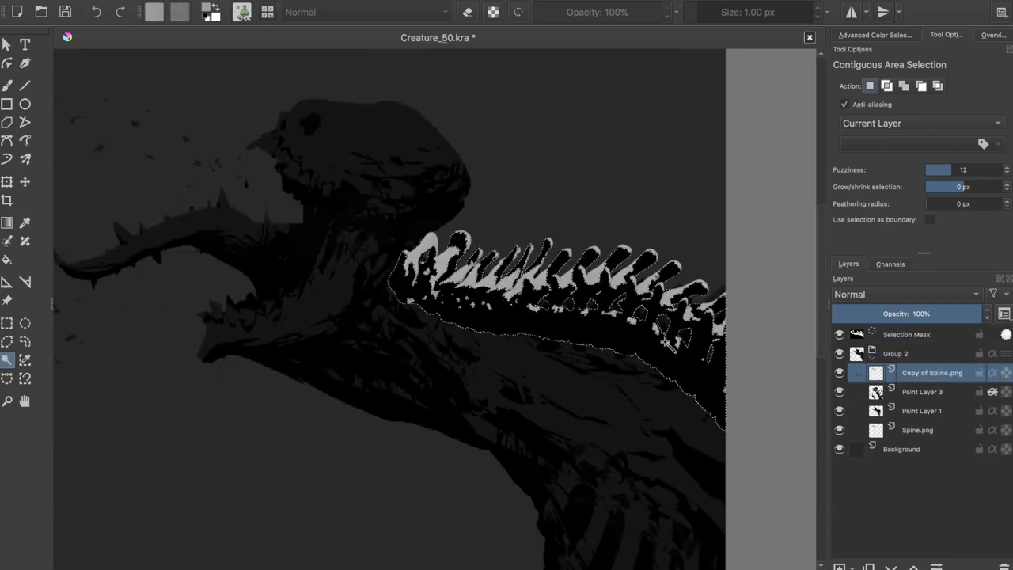
left_click(253, 0)
Convert the spine selection to vector and add a new paint layer above the spine copy
left_click(294, 68)
key("b")
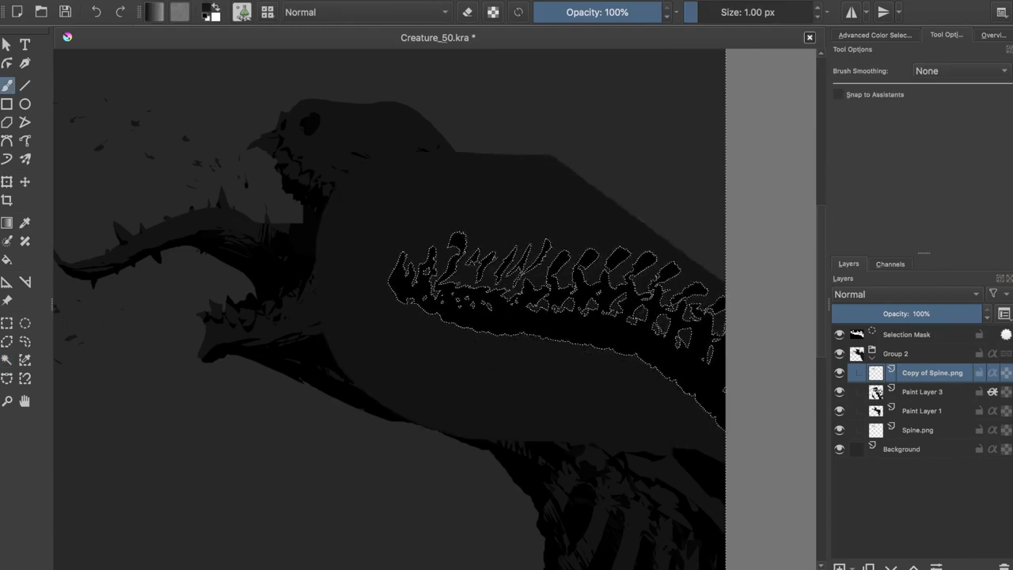
key("Insert")
key("ctrl+shift+a")
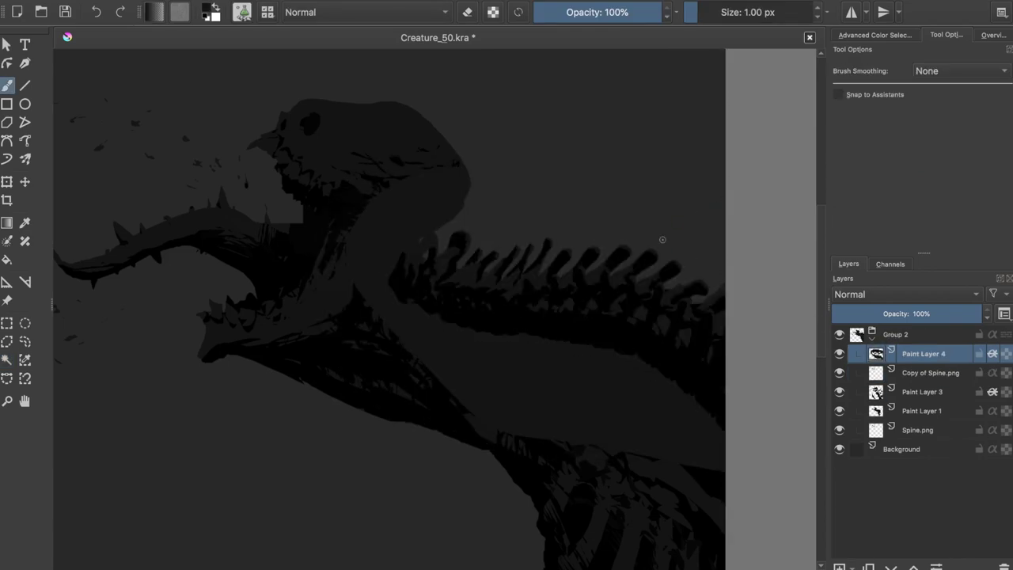
scroll(662, 239, "down", 3)
Group Paint Layer 4 with Copy of Spine.png, merge into Group 5 Merged, and merge Paint Layer 1 down
left_click(926, 373, "shift")
left_click_drag(926, 372, 914, 334)
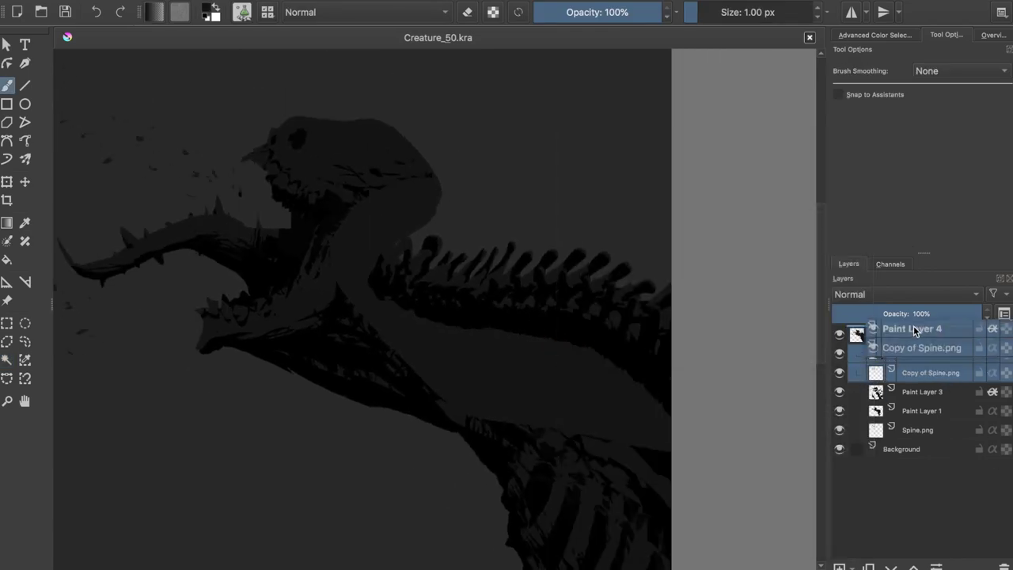
key("ctrl+g")
key("ctrl+e")
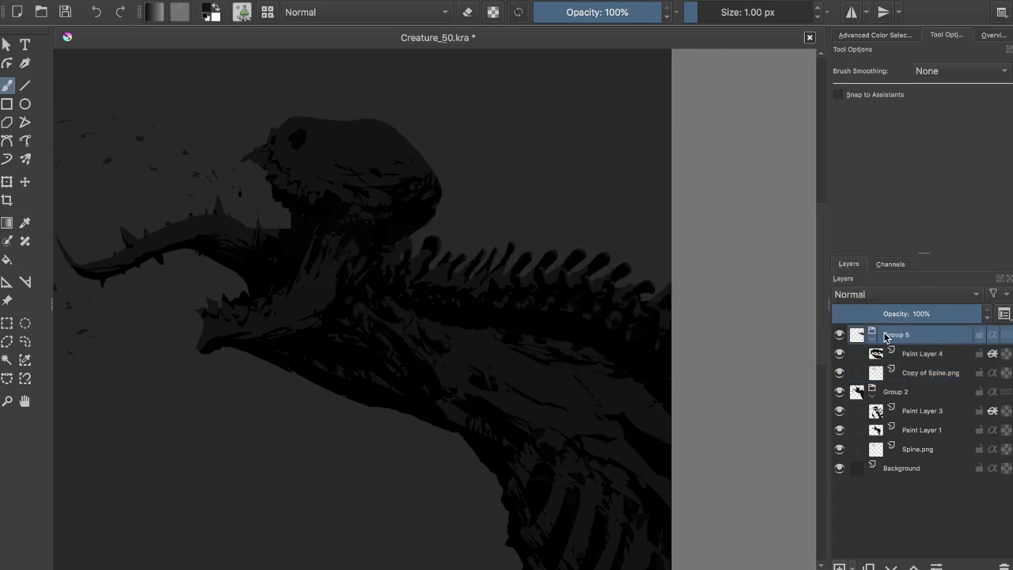
left_click(858, 387)
key("ctrl+e")
Toggle Group 2, Spine.png and Paint Layer 3 visibility to compare the merged spine
left_click(840, 392)
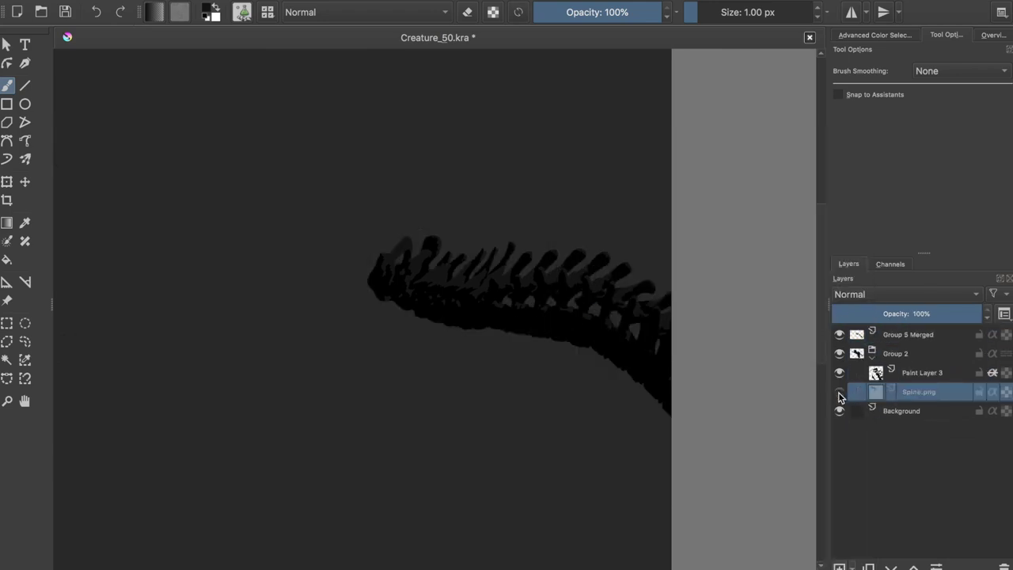
left_click(840, 354)
left_click(840, 354)
left_click(840, 392)
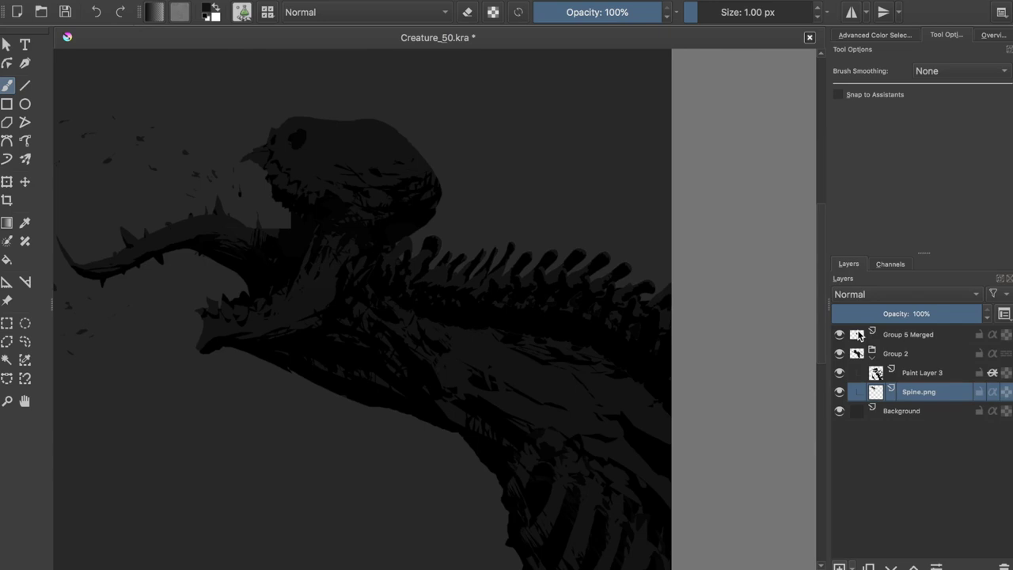
left_click(907, 334)
left_click(922, 372)
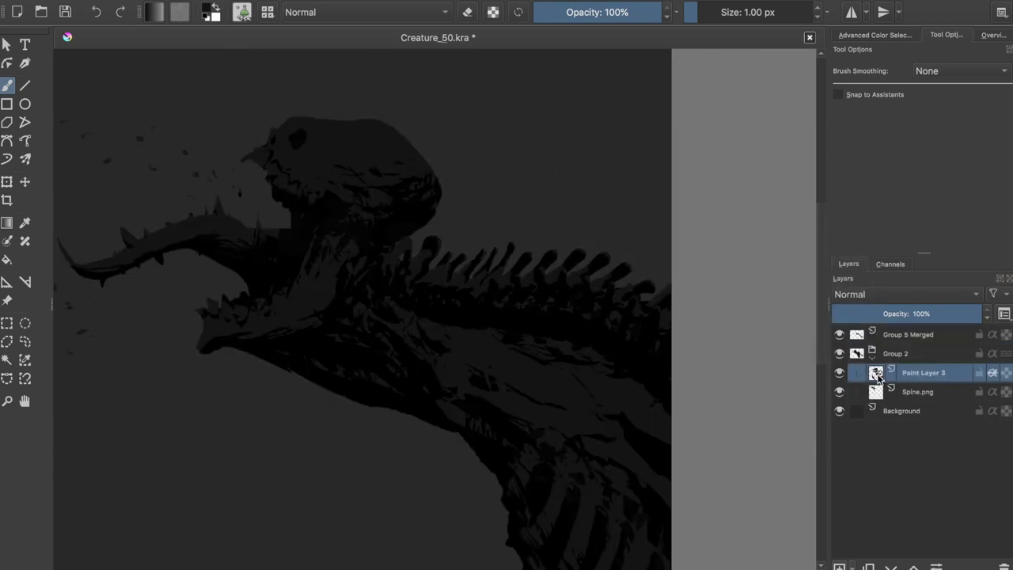
left_click(871, 392)
Delete the empty Paint Layer 4 and restore Paint Layer 3 and Group 5 Merged visibility
left_click(840, 372)
left_click(840, 566)
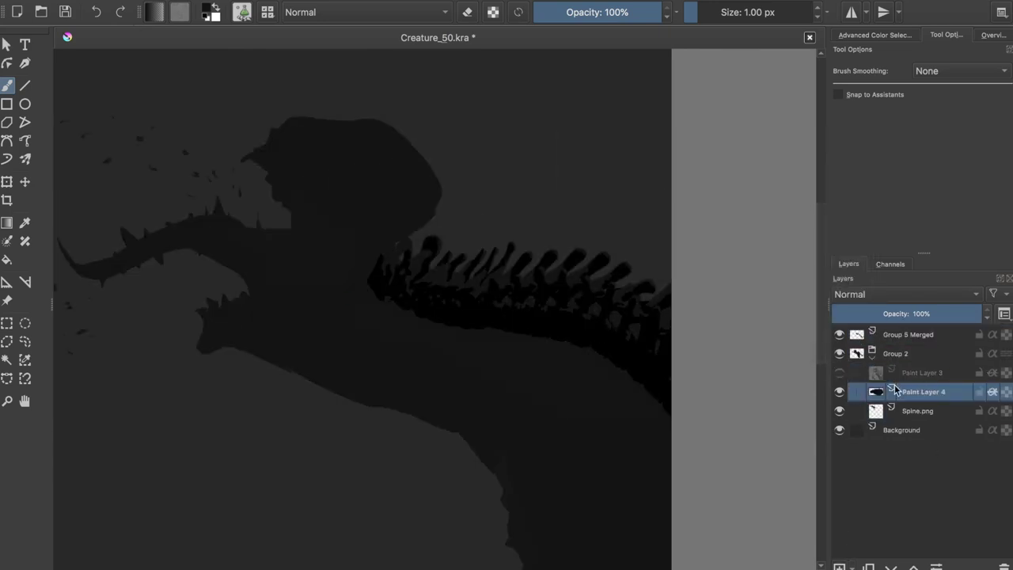
left_click(840, 334)
key("shift+Delete")
left_click(840, 372)
left_click(839, 334)
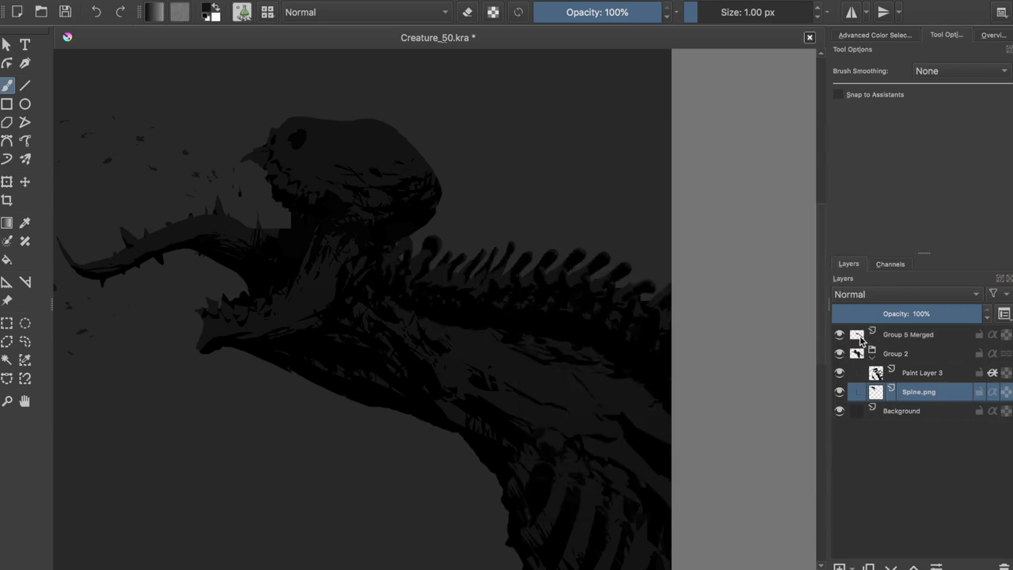
Move Group 5 Merged into Group 2 below Paint Layer 3, erase along the lower neck, and save
left_click(857, 334)
left_click_drag(858, 335, 855, 373)
left_click(845, 391)
key("e")
key("Page_Up")
key("Page_Up")
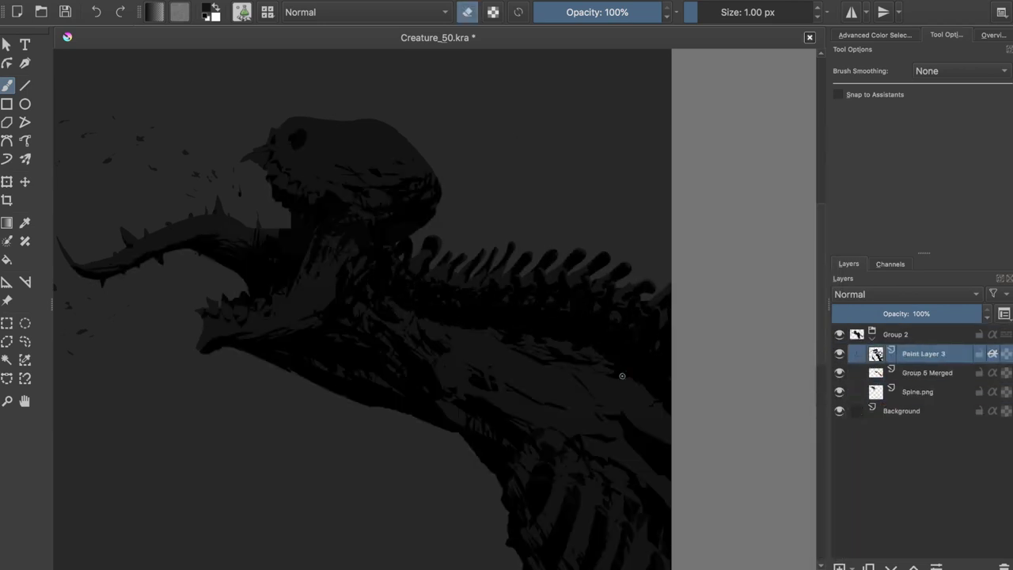
left_click_drag(607, 365, 544, 335)
left_click(840, 353)
left_click(840, 353)
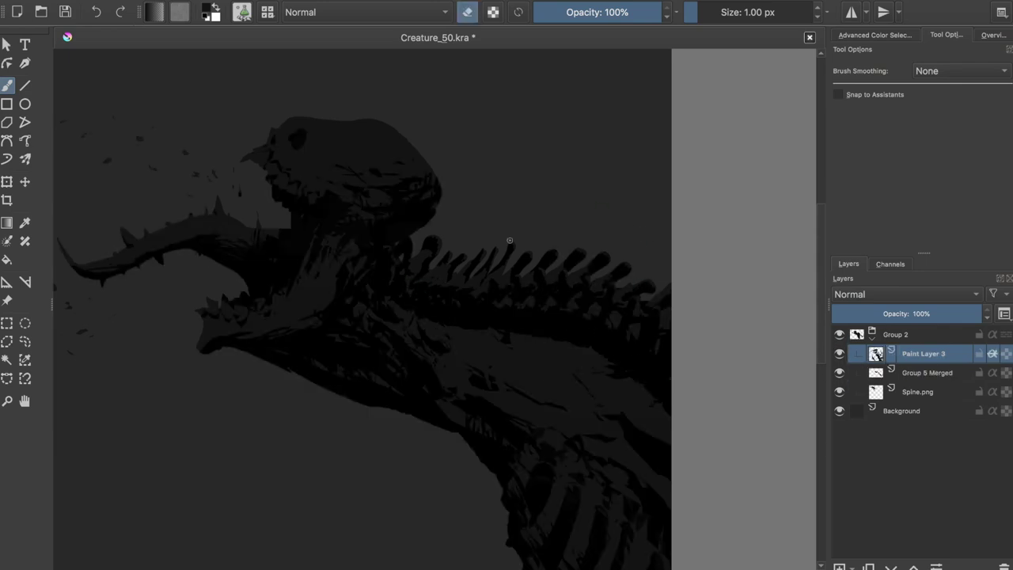
key("ctrl+s")
Merge Paint Layer 3 down into Group 5 Merged
key("Page_Down")
key("Page_Down")
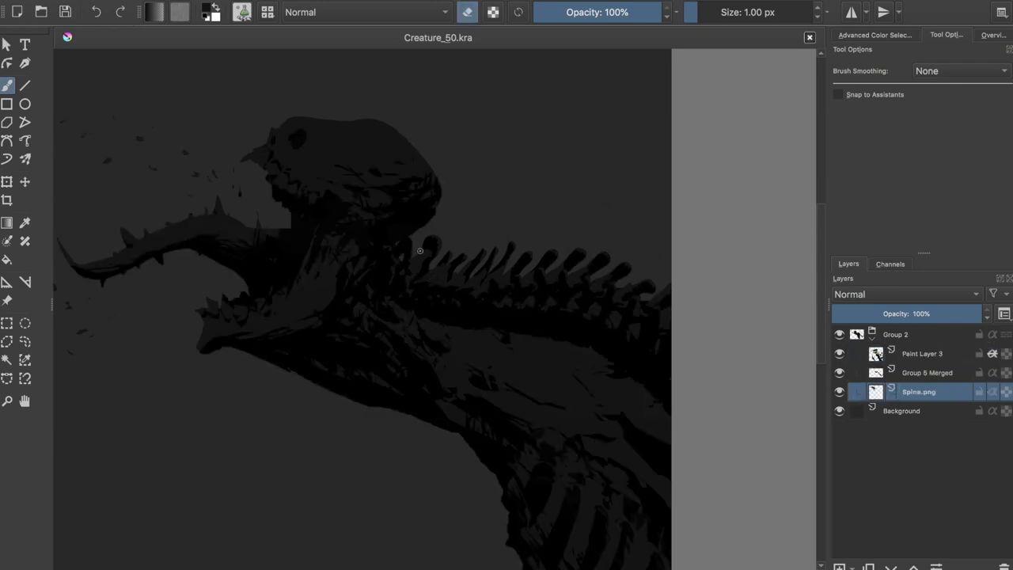
key("ctrl+shift+z")
key("ctrl+z")
key("ctrl+shift+z")
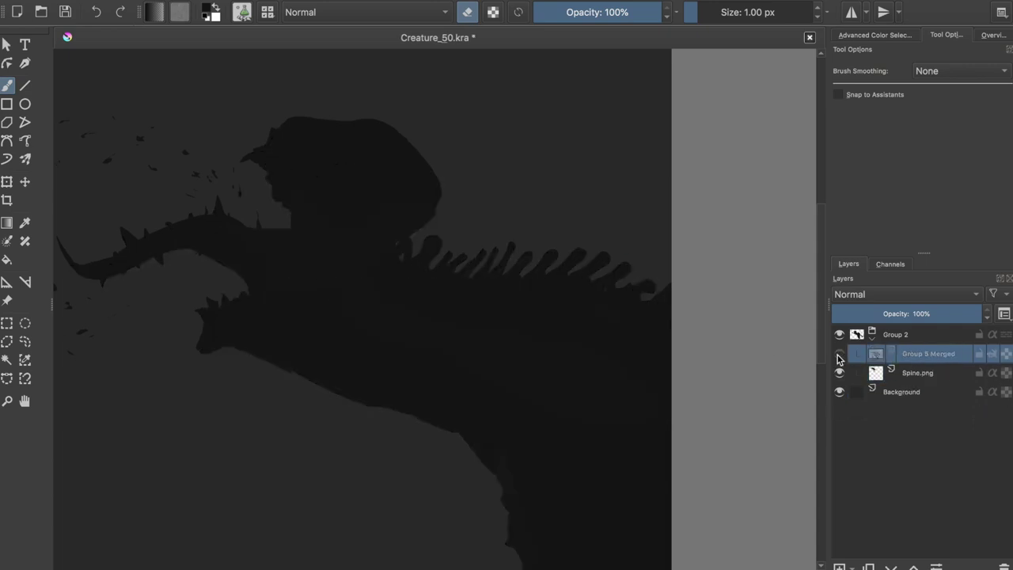
scroll(520, 284, "up", 2)
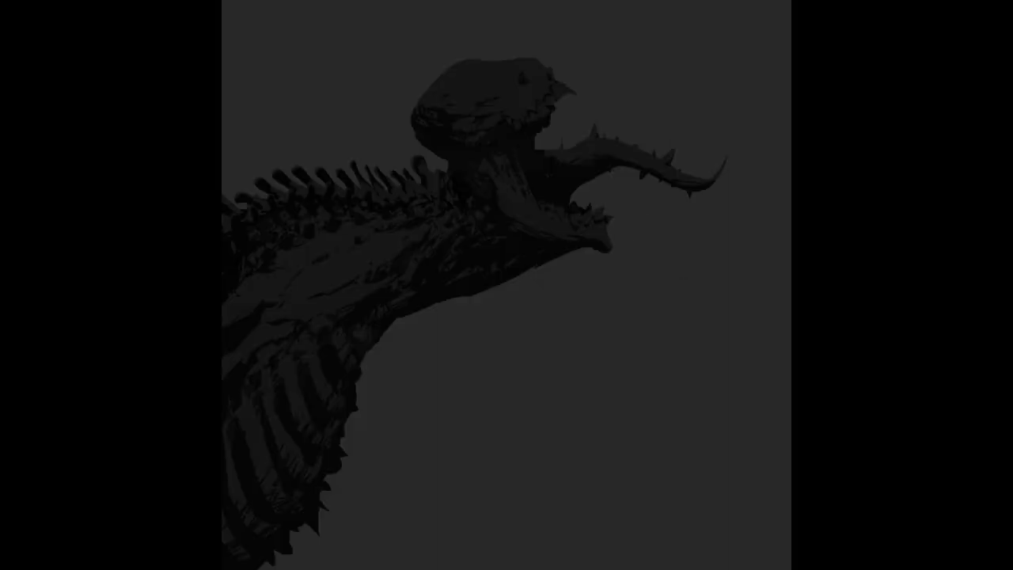